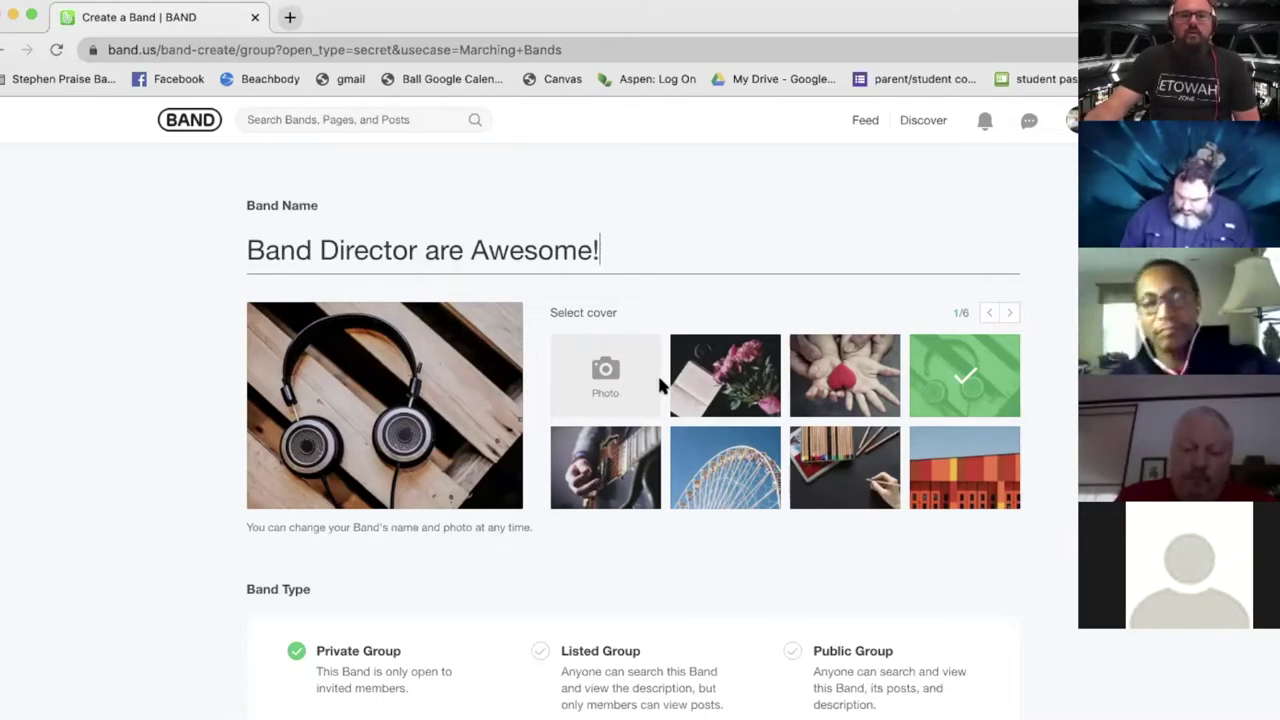
- Choose the marching snare drums photo as the cover for the new band
{"action": "scroll", "coordinate": [805, 425], "scroll_direction": "down", "scroll_amount": 3}
{"action": "scroll", "coordinate": [805, 425], "scroll_direction": "up", "scroll_amount": 3}
{"action": "left_click", "coordinate": [1009, 312]}
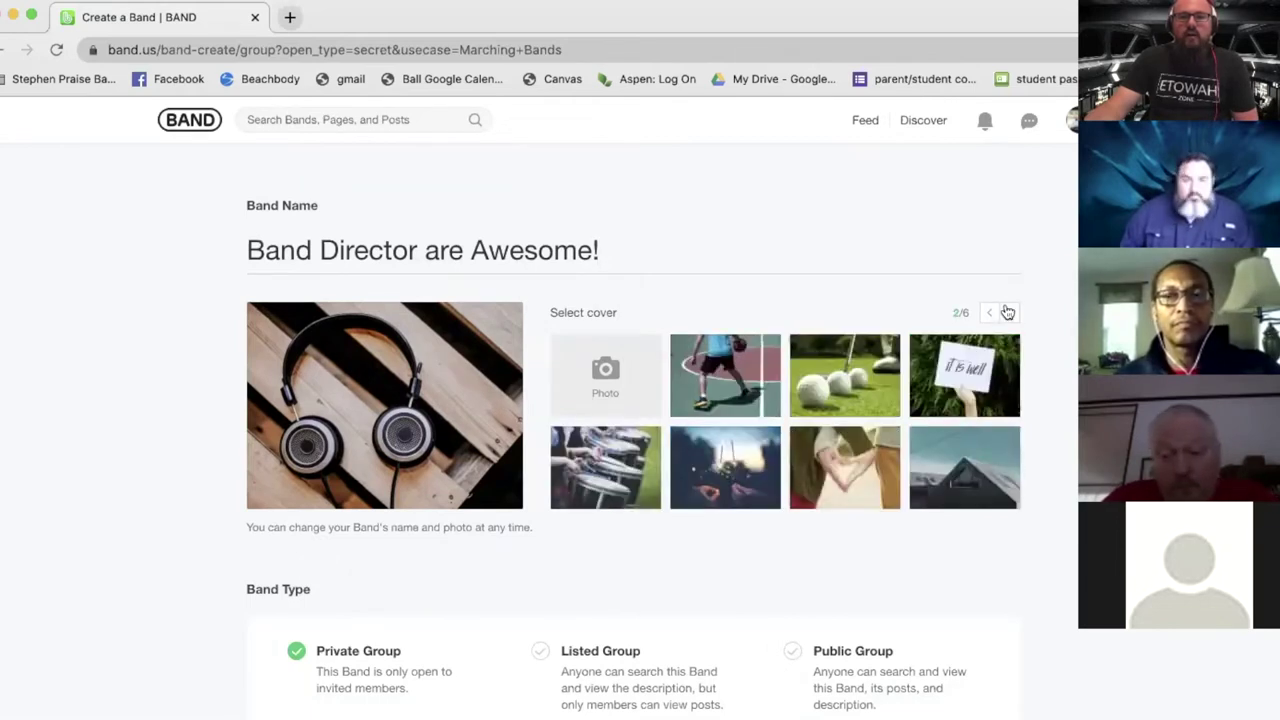
{"action": "left_click", "coordinate": [596, 480]}
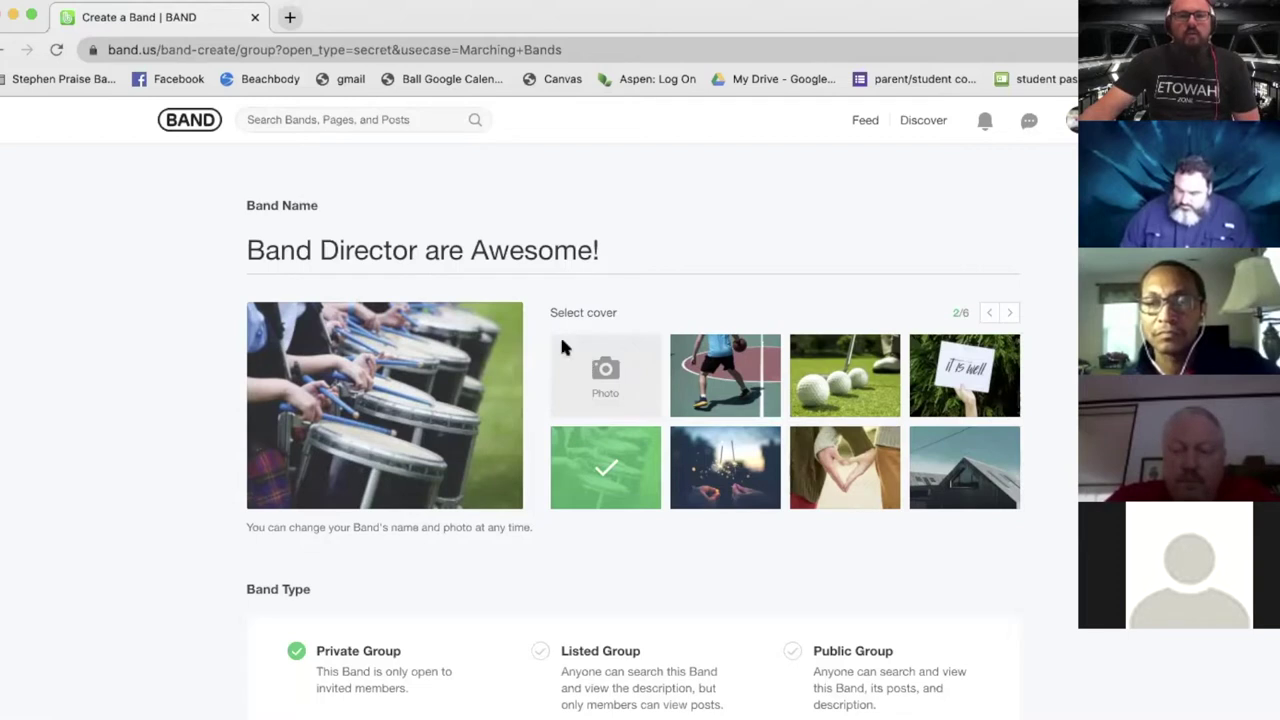
- Create the band "Band Director are Awesome!" with the Private Group type
{"action": "scroll", "coordinate": [1008, 374], "scroll_direction": "down", "scroll_amount": 4}
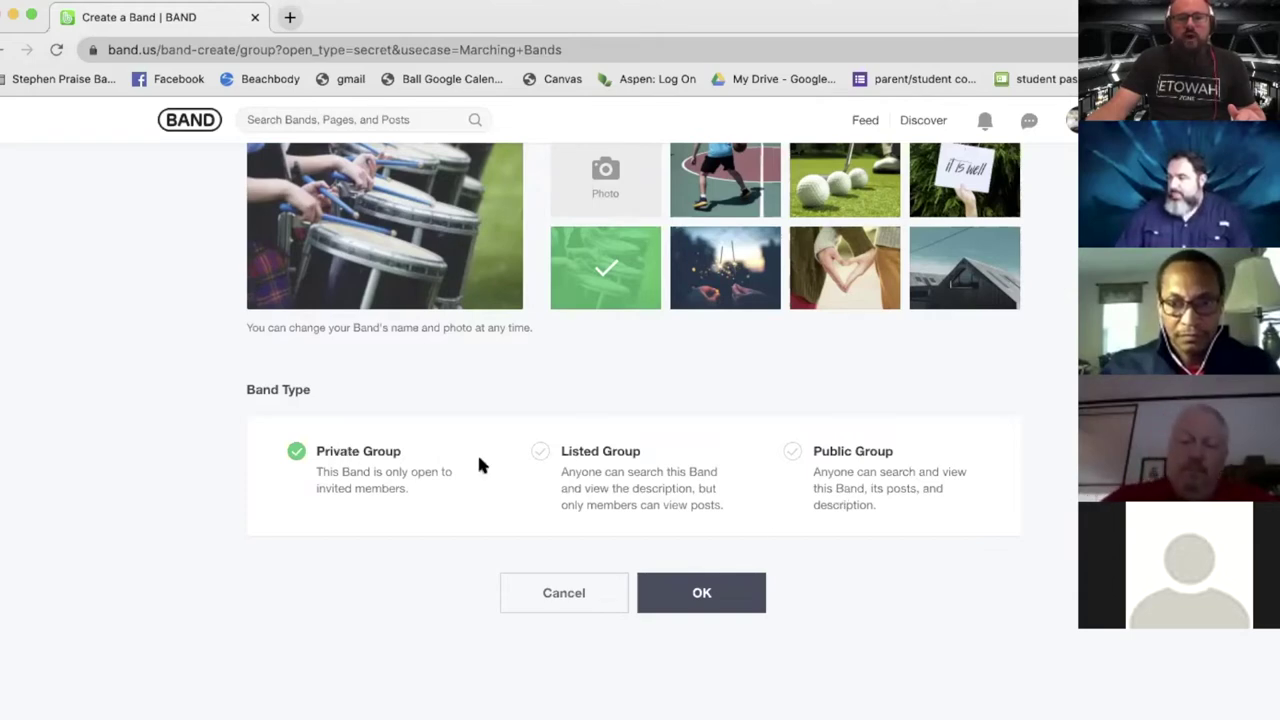
{"action": "scroll", "coordinate": [829, 569], "scroll_direction": "up", "scroll_amount": 2}
{"action": "scroll", "coordinate": [829, 569], "scroll_direction": "down", "scroll_amount": 2}
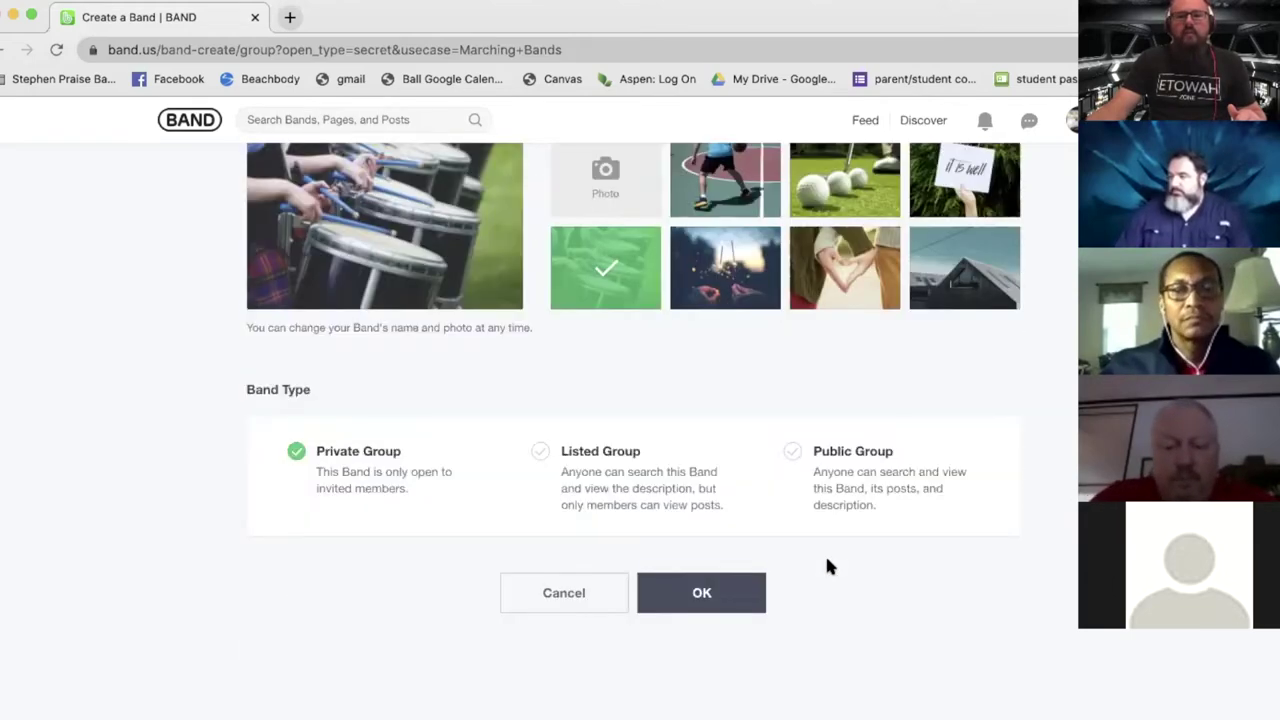
{"action": "left_click", "coordinate": [730, 595]}
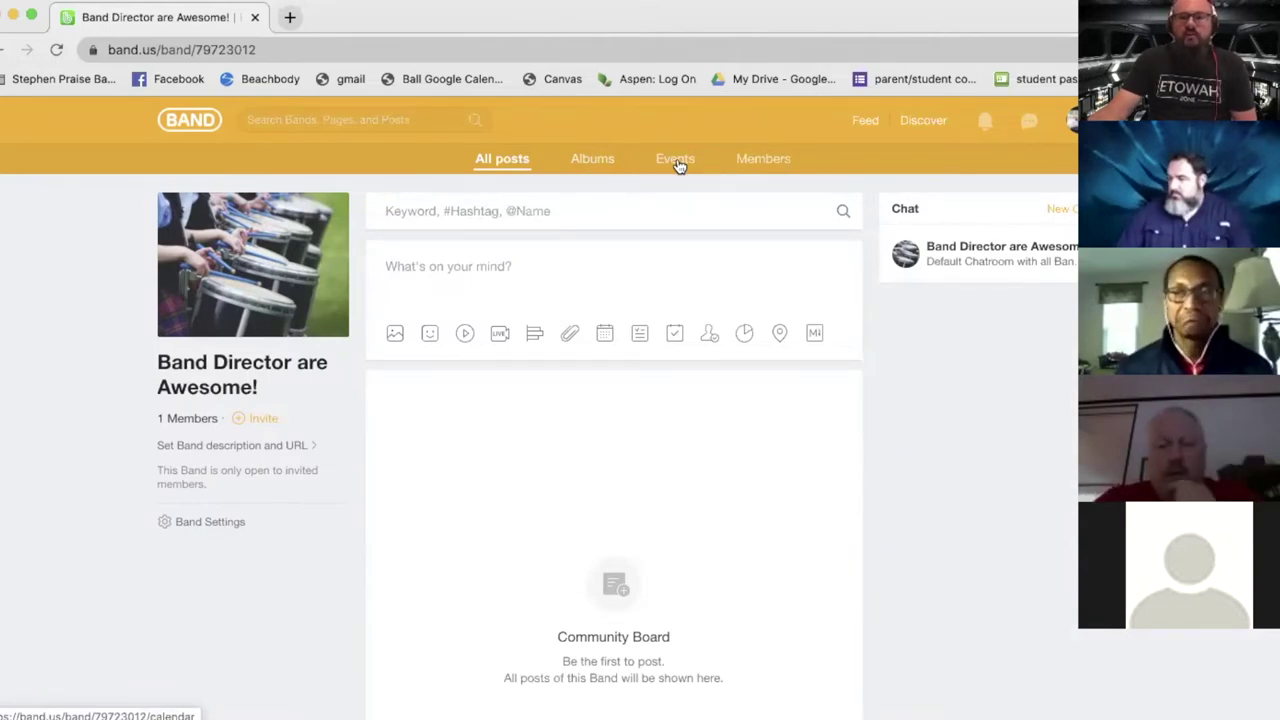
- Generate a shareable invite URL for new members and copy the link
{"action": "left_click", "coordinate": [762, 163]}
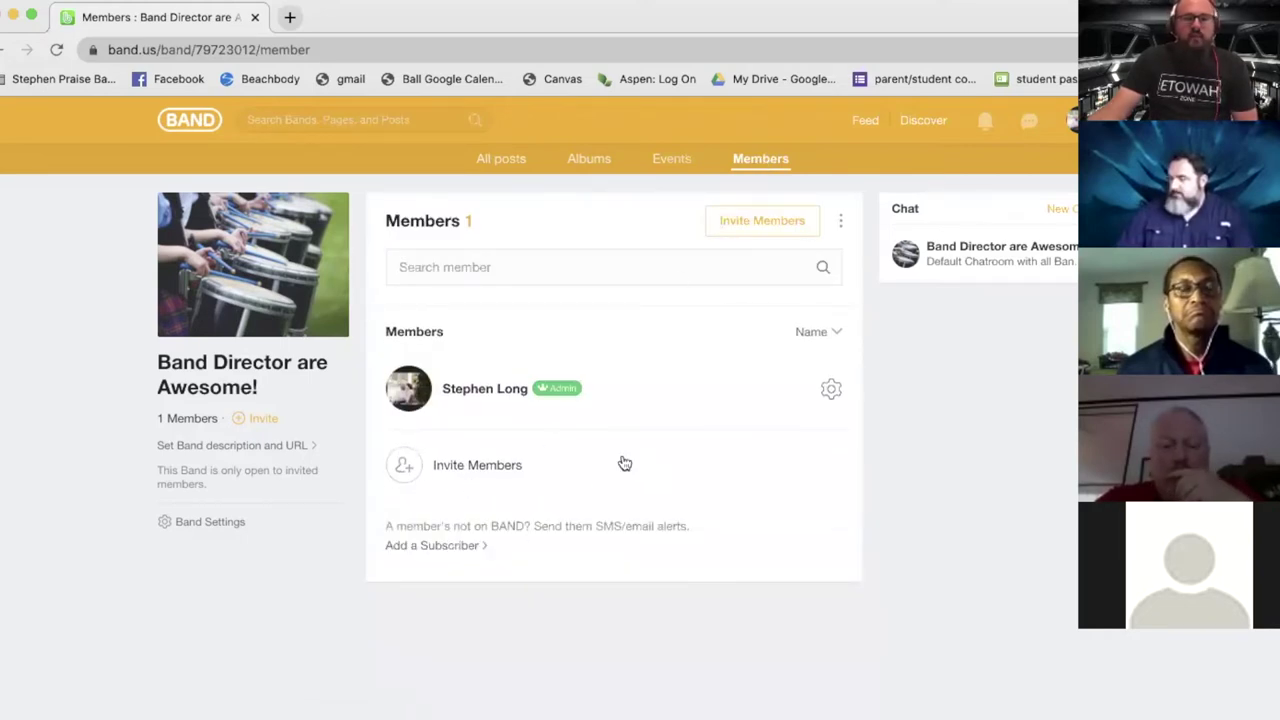
{"action": "left_click", "coordinate": [499, 469]}
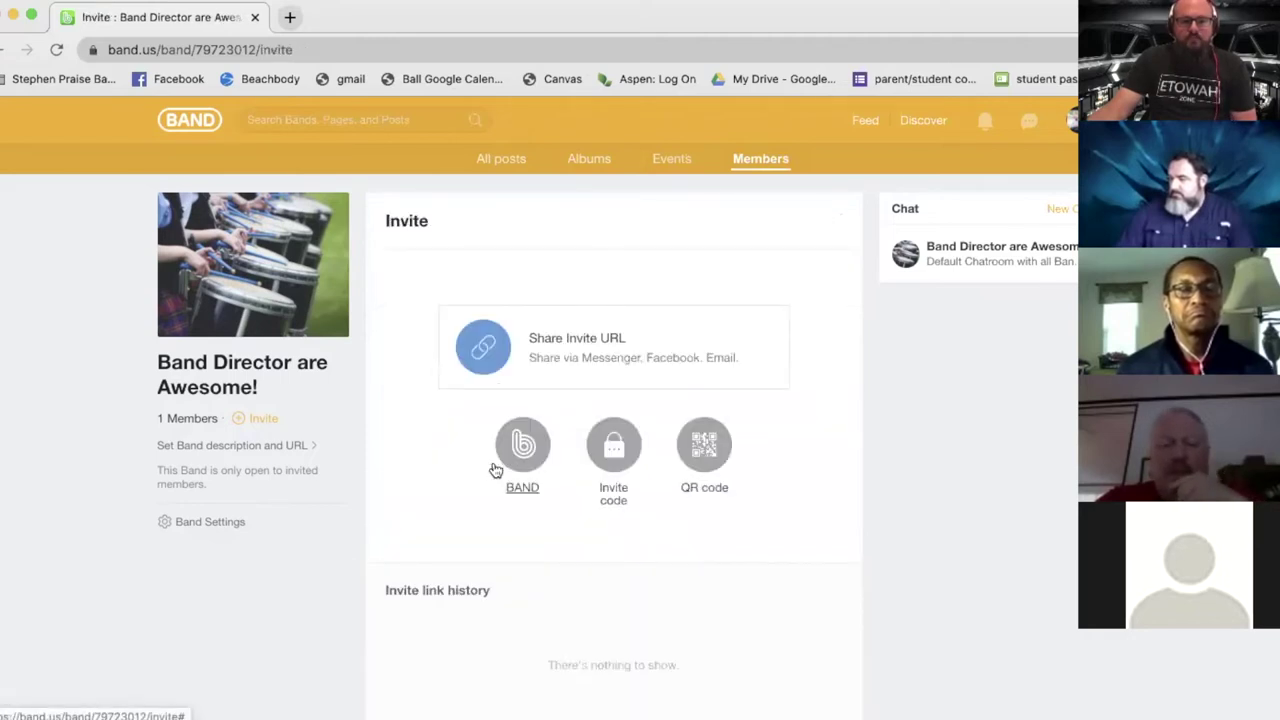
{"action": "left_click", "coordinate": [484, 360]}
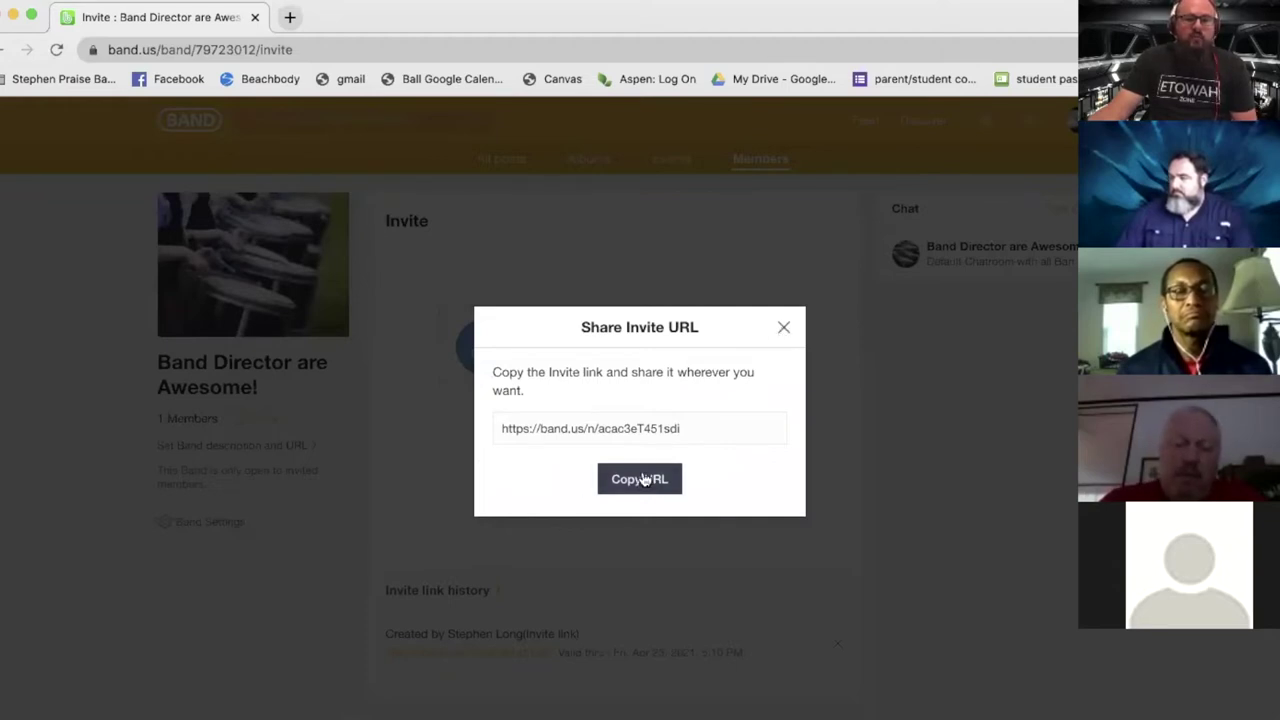
{"action": "left_click_drag", "start_coordinate": [686, 428], "coordinate": [479, 421]}
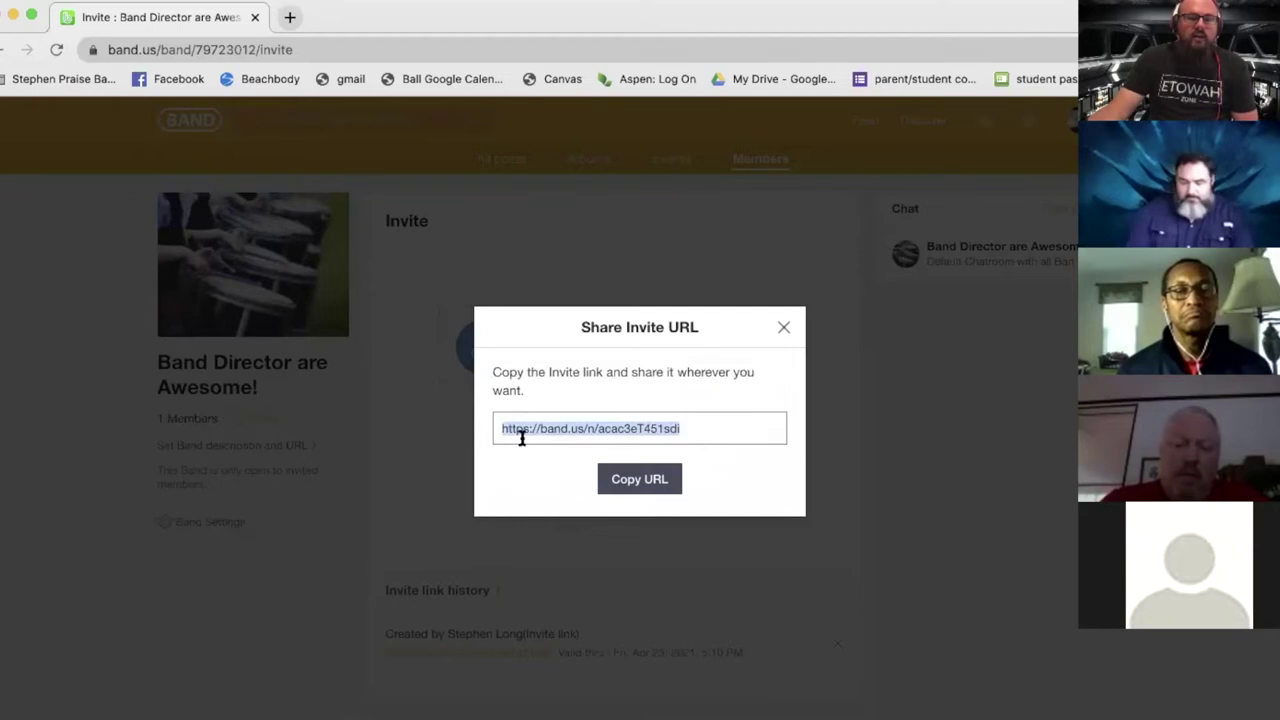
{"action": "right_click", "coordinate": [579, 430]}
{"action": "left_click", "coordinate": [615, 467]}
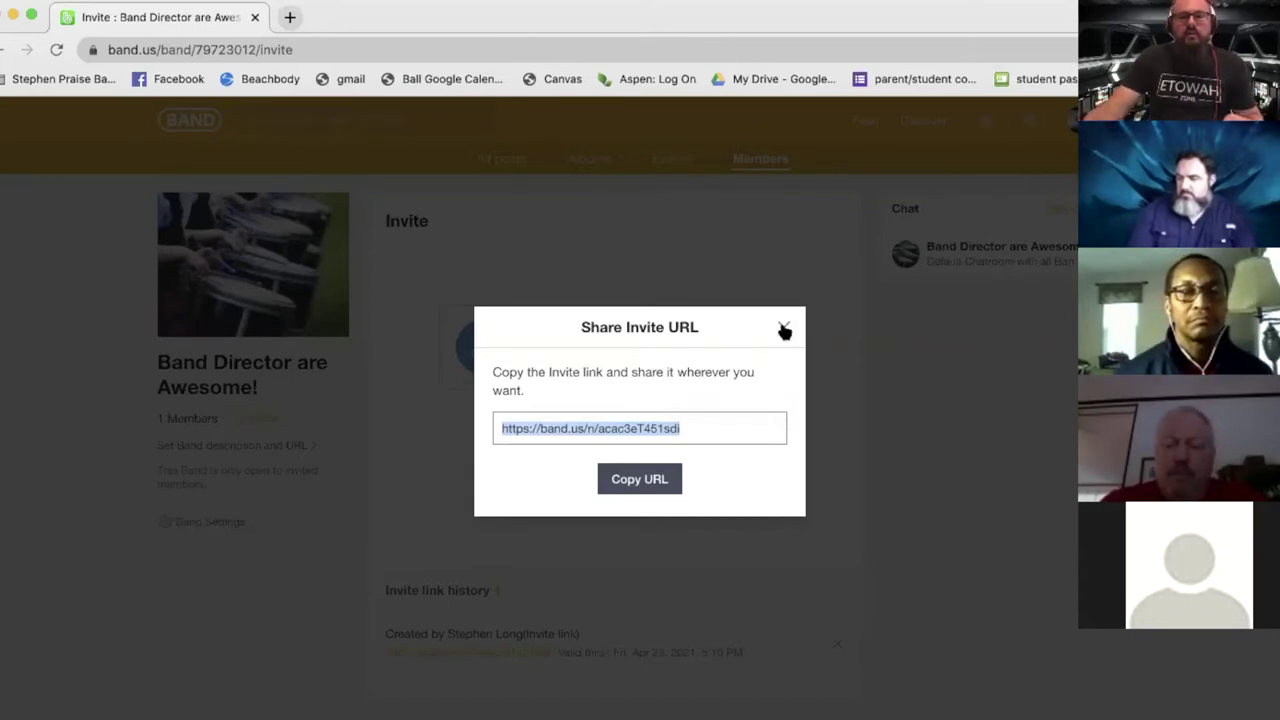
{"action": "left_click", "coordinate": [784, 331]}
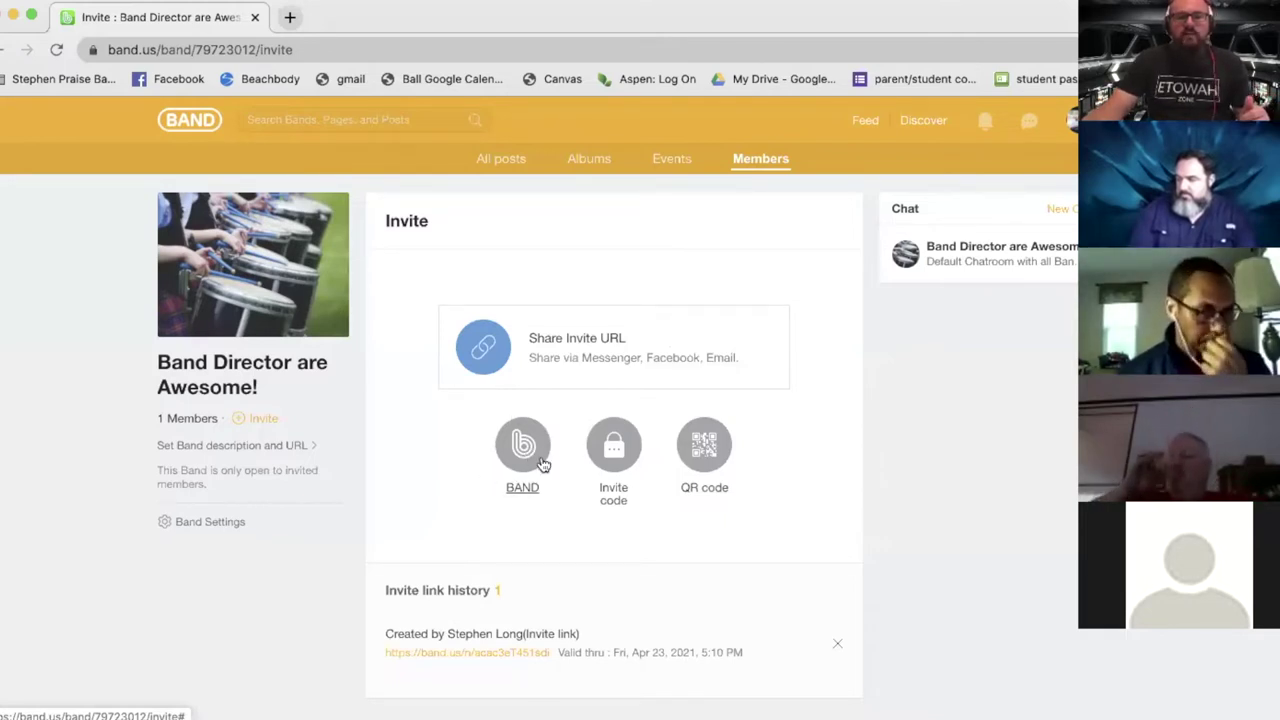
- Check the invite code option without creating a code, and generate a QR code invite for the band
{"action": "left_click", "coordinate": [612, 494]}
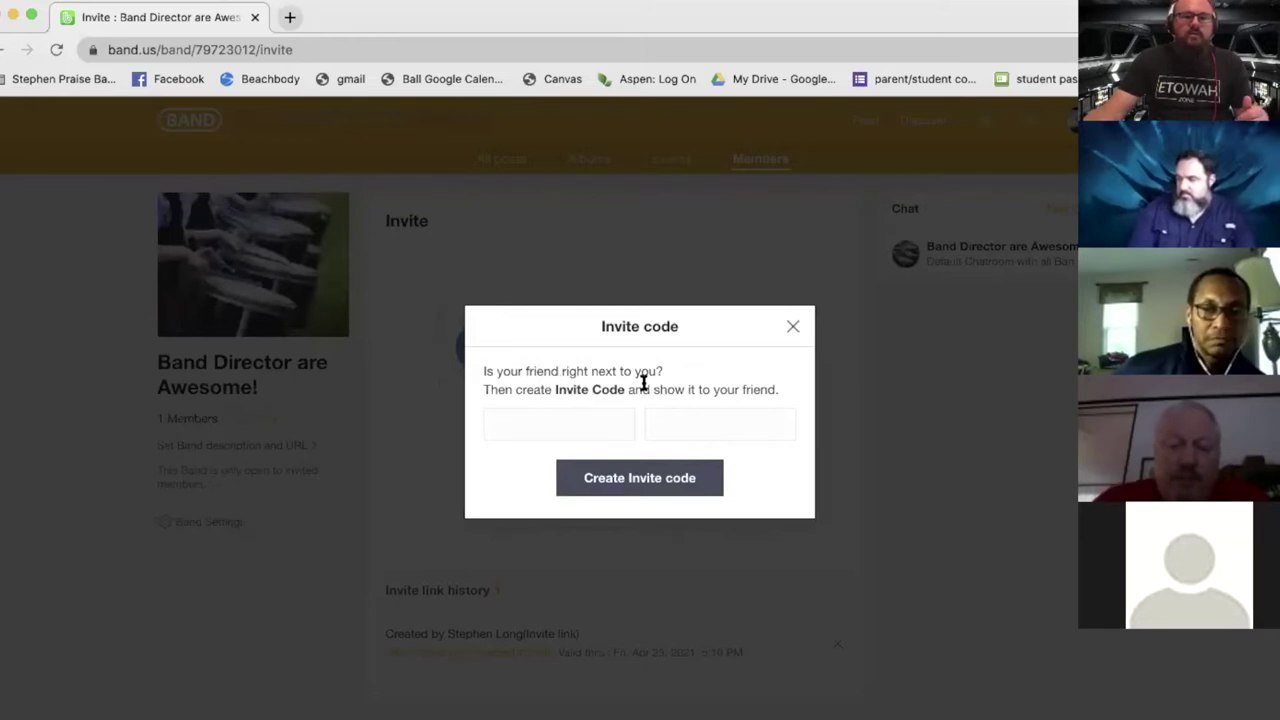
{"action": "left_click", "coordinate": [793, 330]}
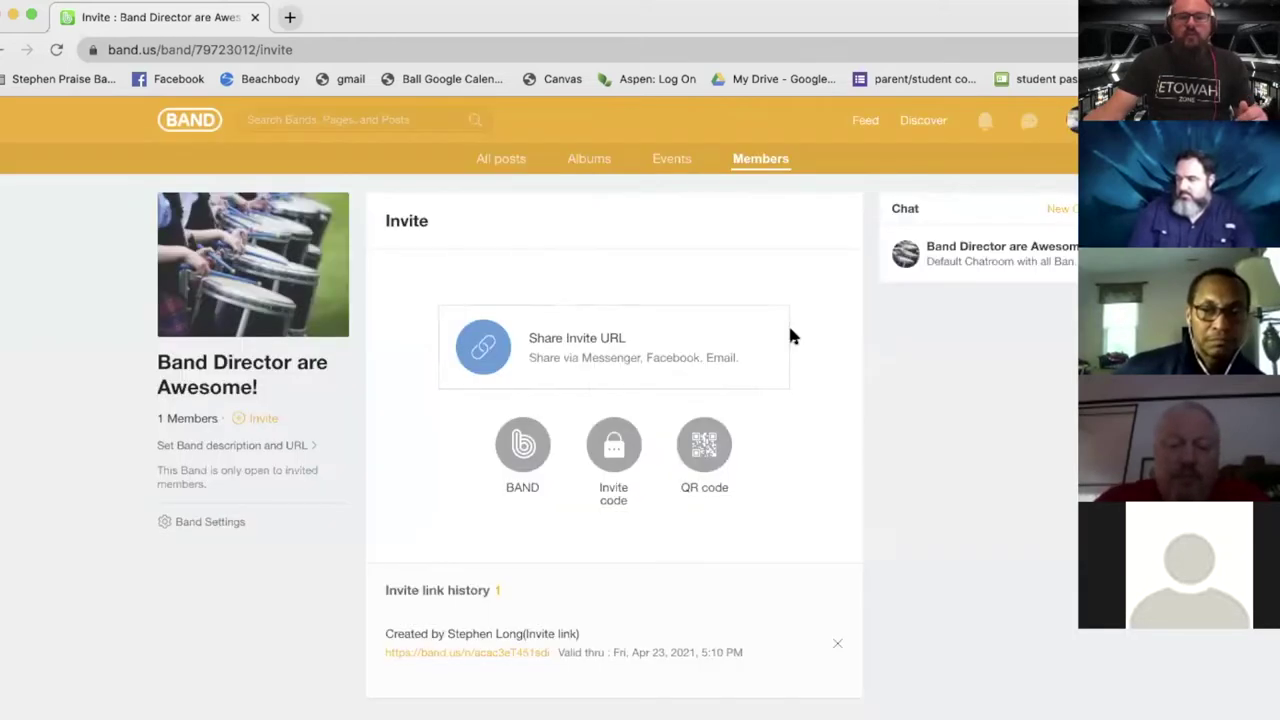
{"action": "left_click", "coordinate": [704, 448]}
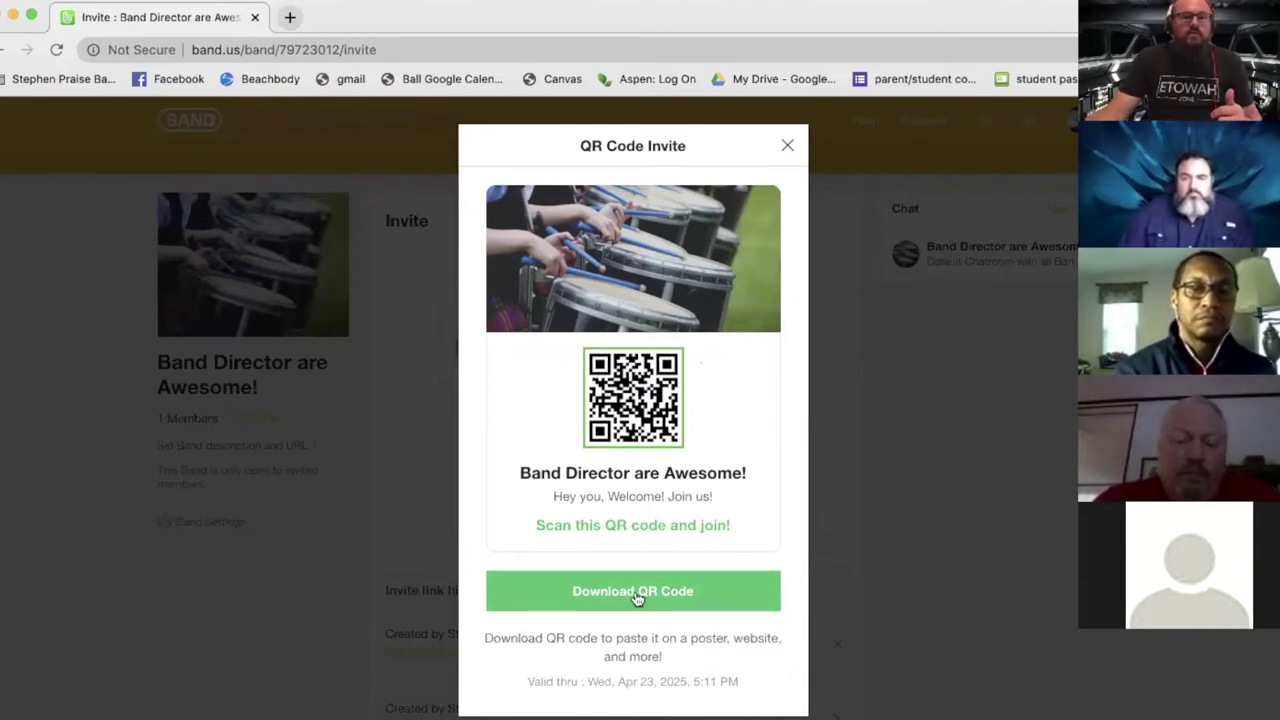
{"action": "left_click", "coordinate": [788, 150]}
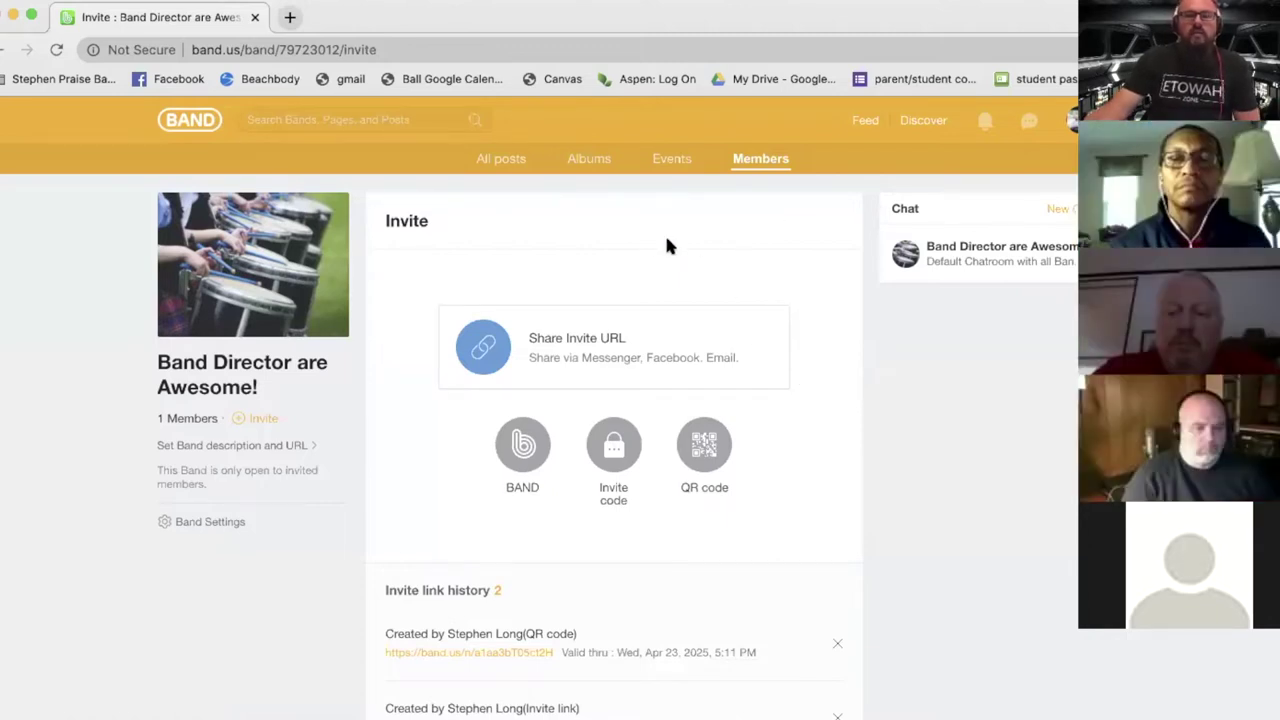
- Review the band's April 2020 event calendar and the list of events beneath it
{"action": "left_click", "coordinate": [673, 168]}
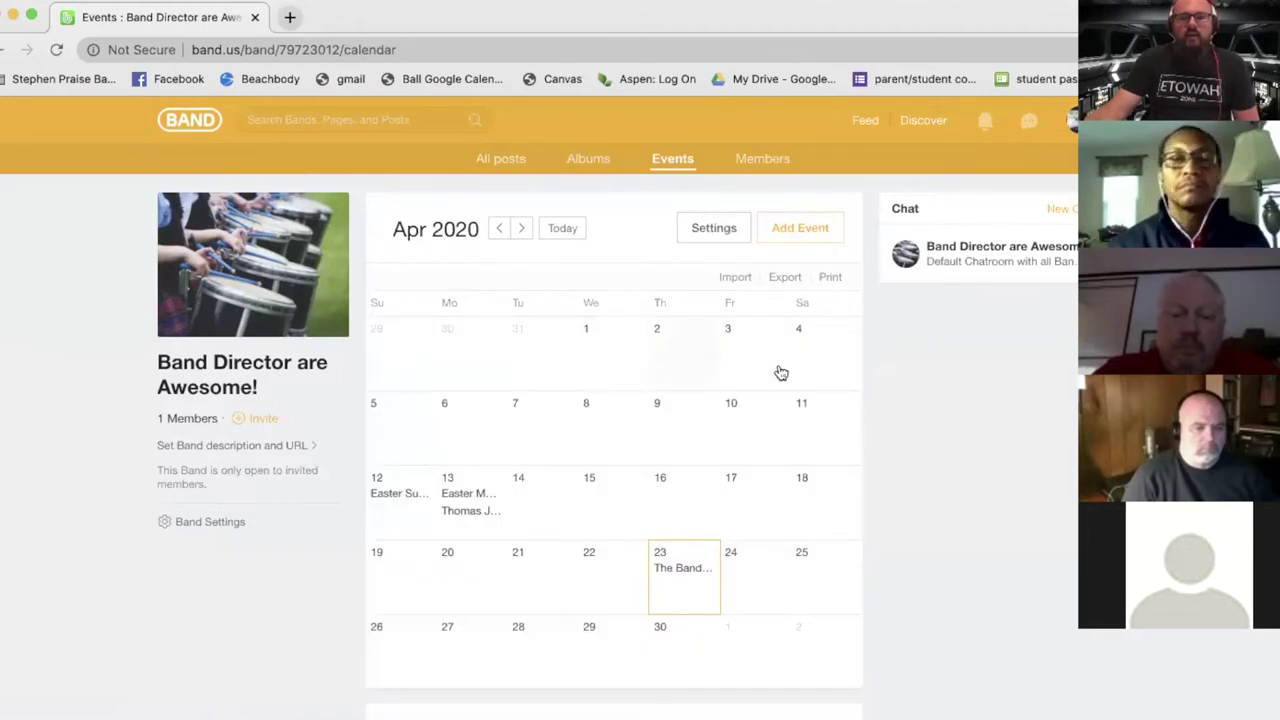
{"action": "scroll", "coordinate": [798, 402], "scroll_direction": "down", "scroll_amount": 5}
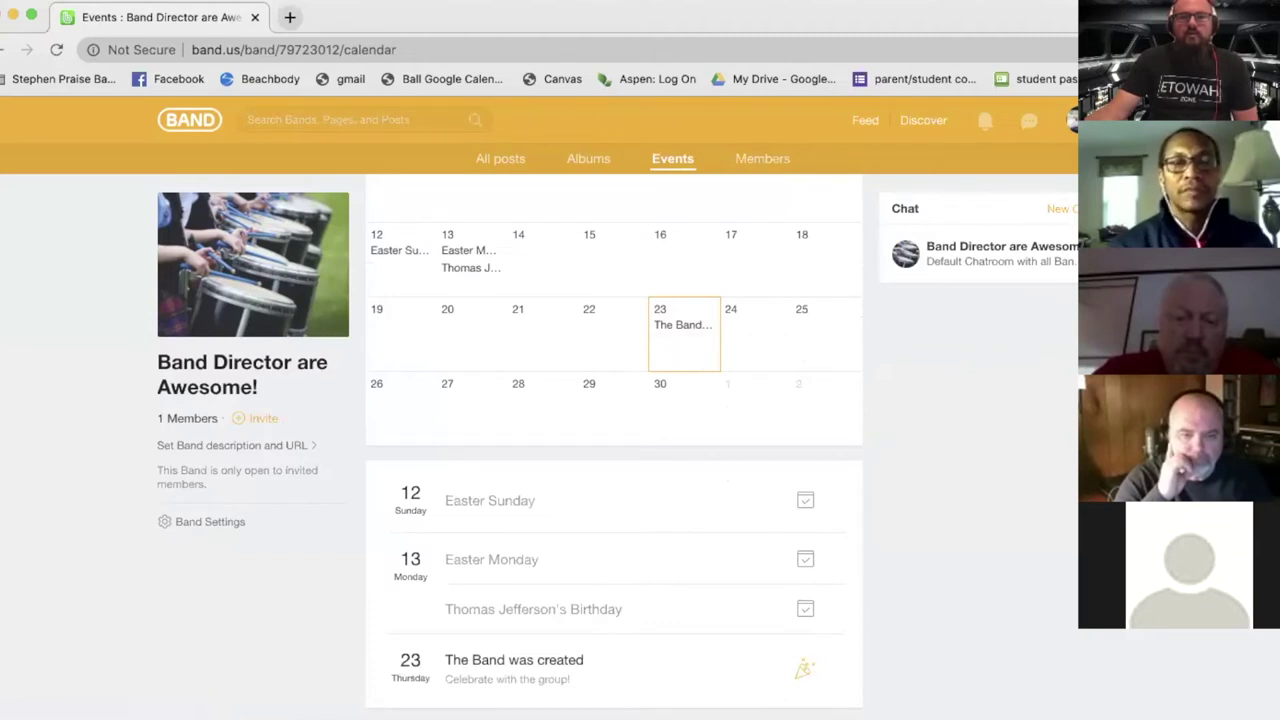
{"action": "scroll", "coordinate": [614, 450], "scroll_direction": "up", "scroll_amount": 5}
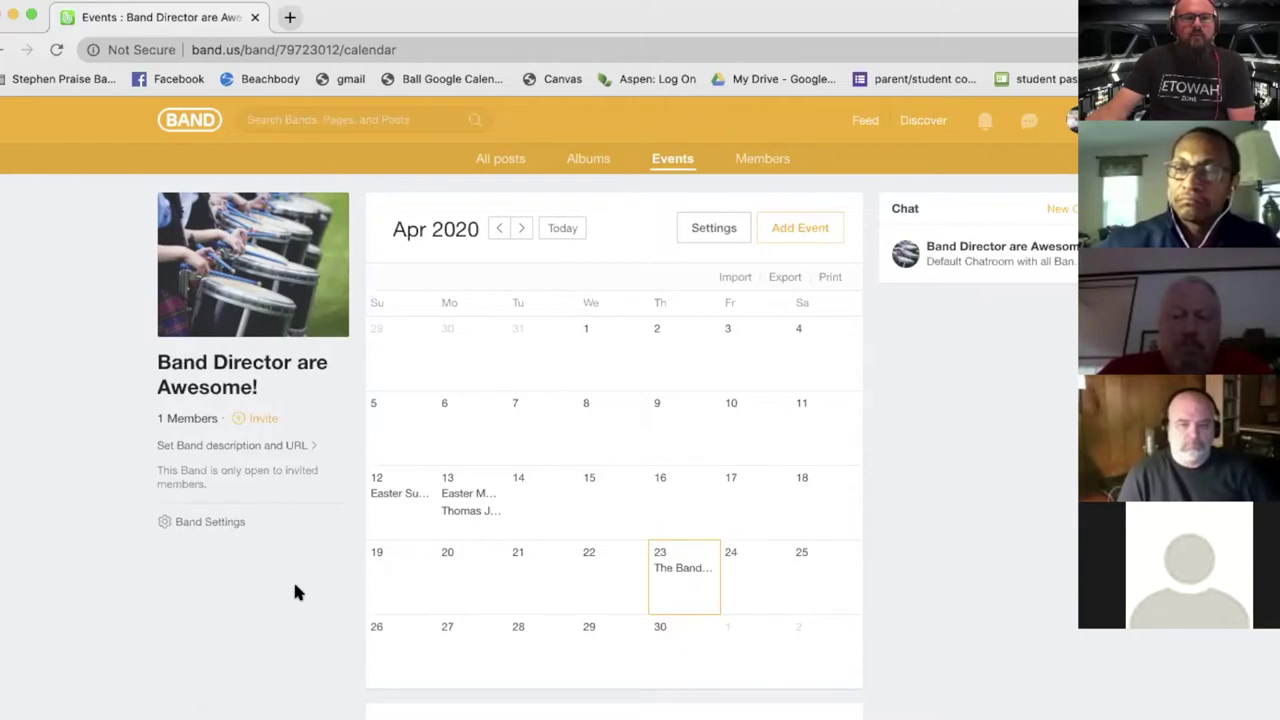
- Write a new post reading "Welcome everyone! Please use your first and last name on you account."
{"action": "left_click", "coordinate": [506, 162]}
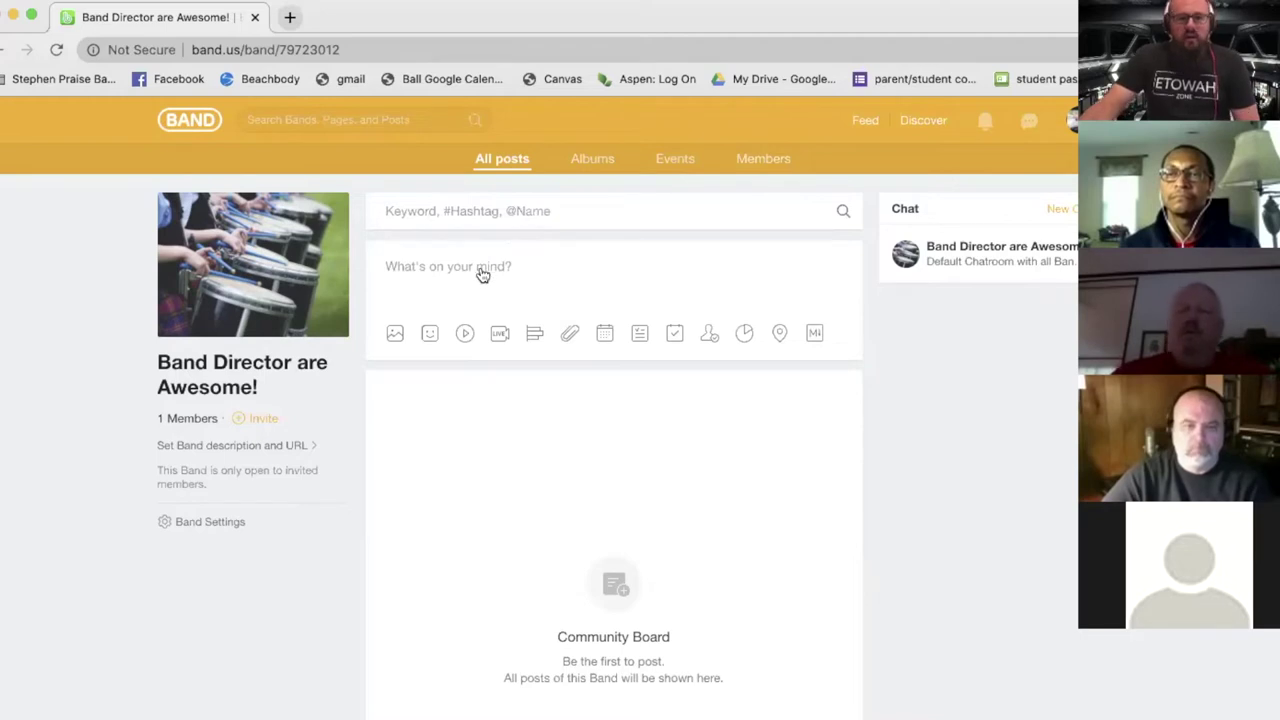
{"action": "left_click", "coordinate": [418, 286]}
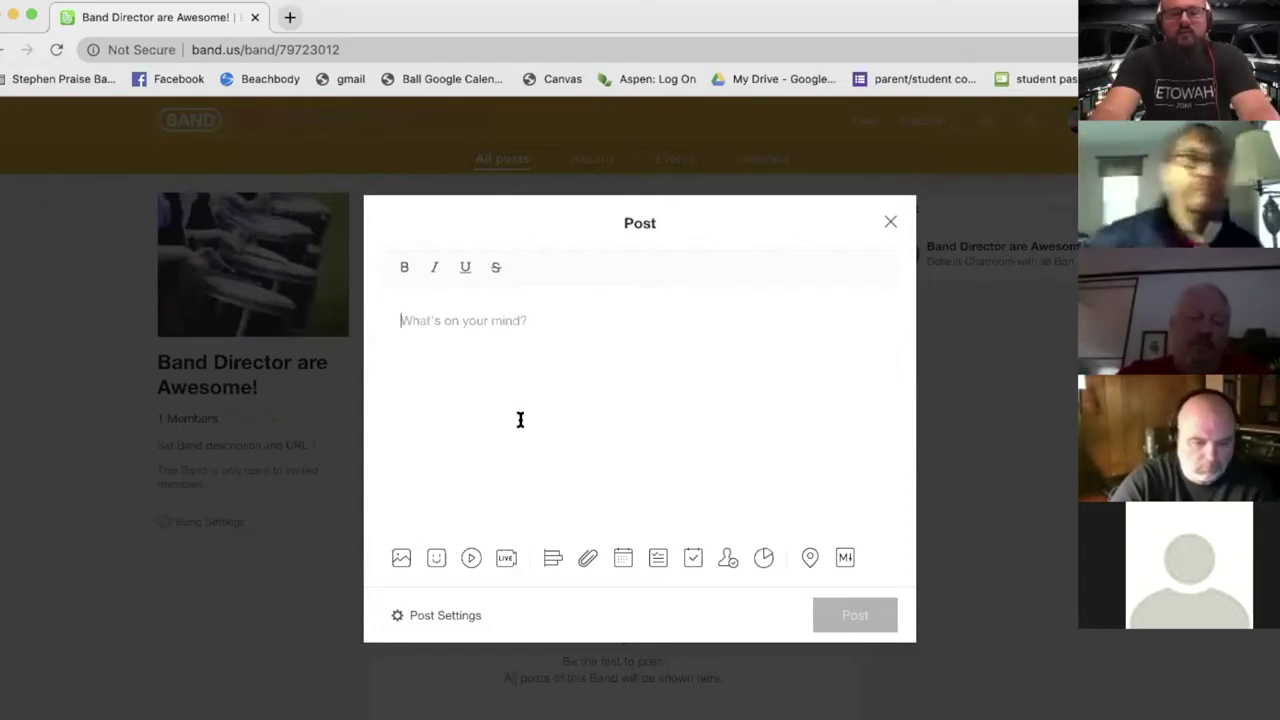
{"action": "type", "text": "Welcome everyone!"}
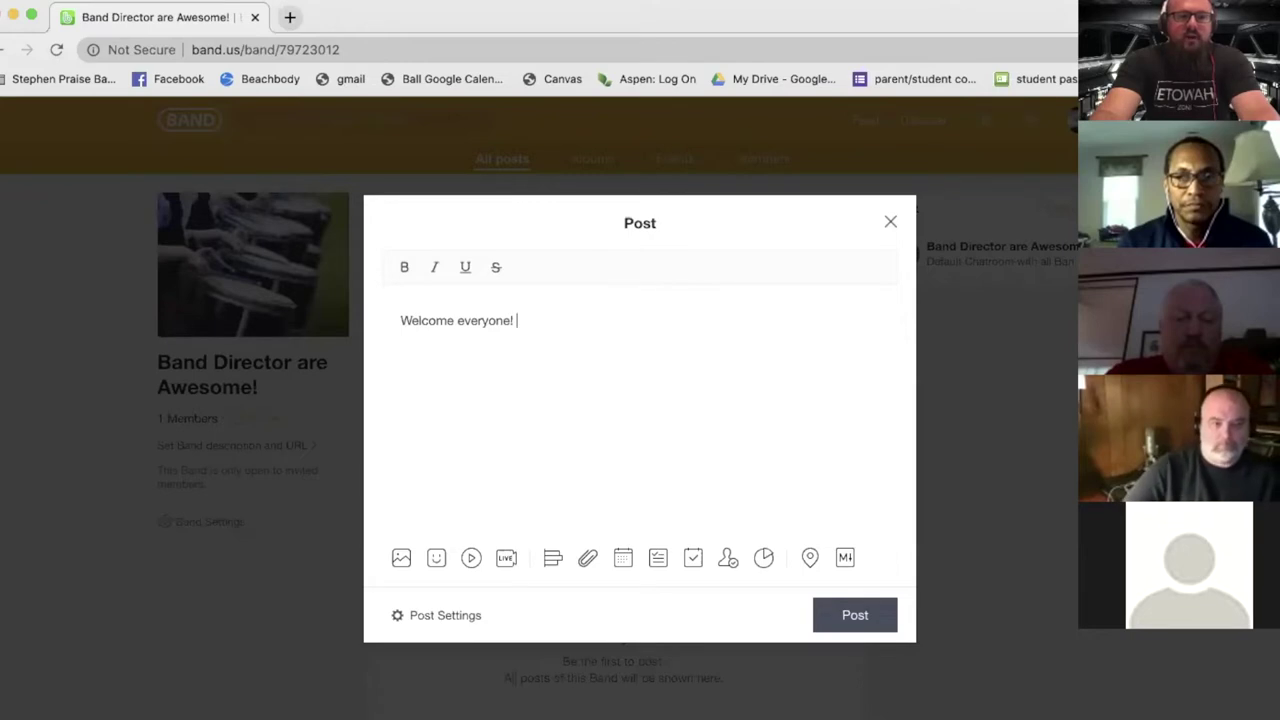
{"action": "type", "text": "Please "}
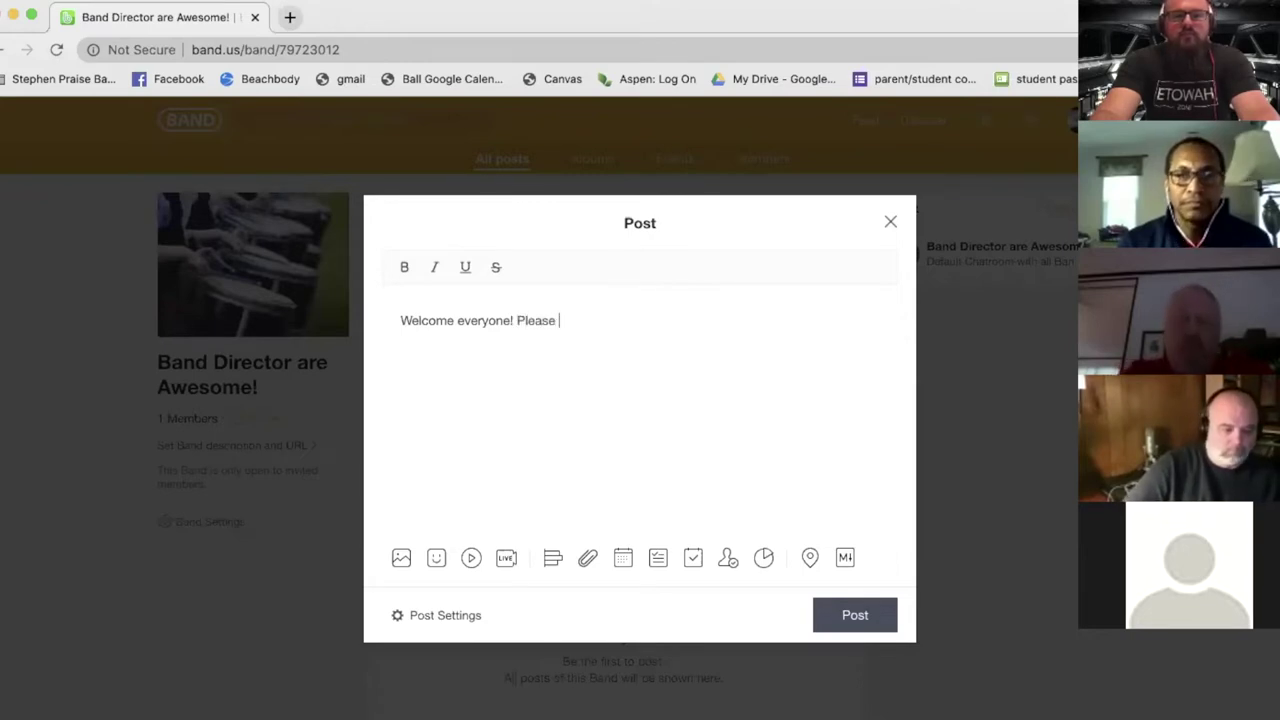
{"action": "type", "text": "use your first and last name "}
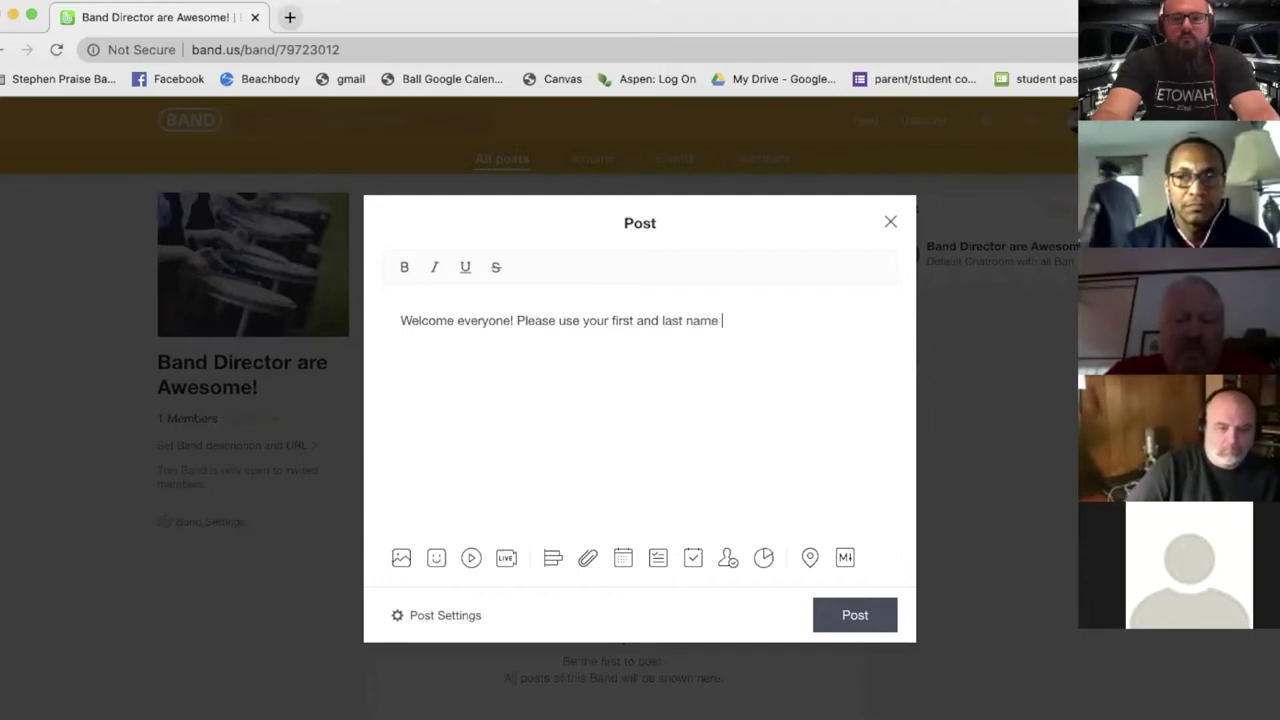
{"action": "type", "text": "on you account."}
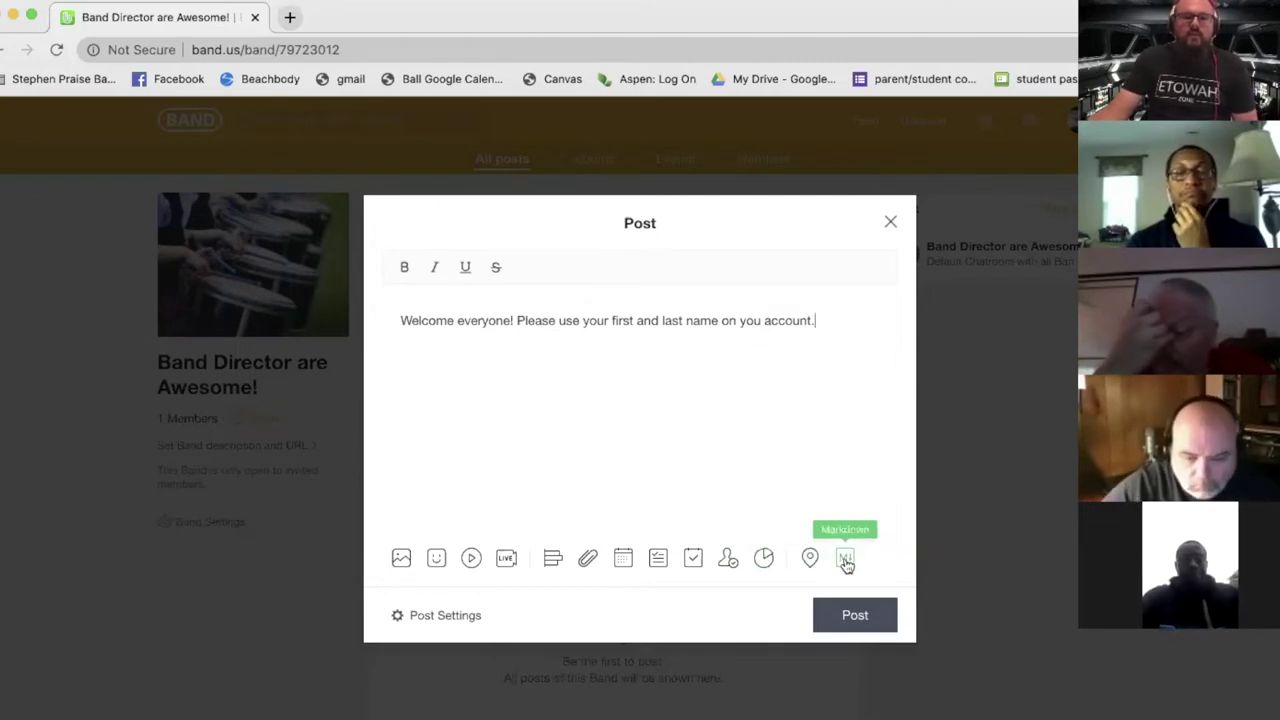
- Turn on Add as Notice in the welcome post's settings
{"action": "left_click", "coordinate": [398, 620]}
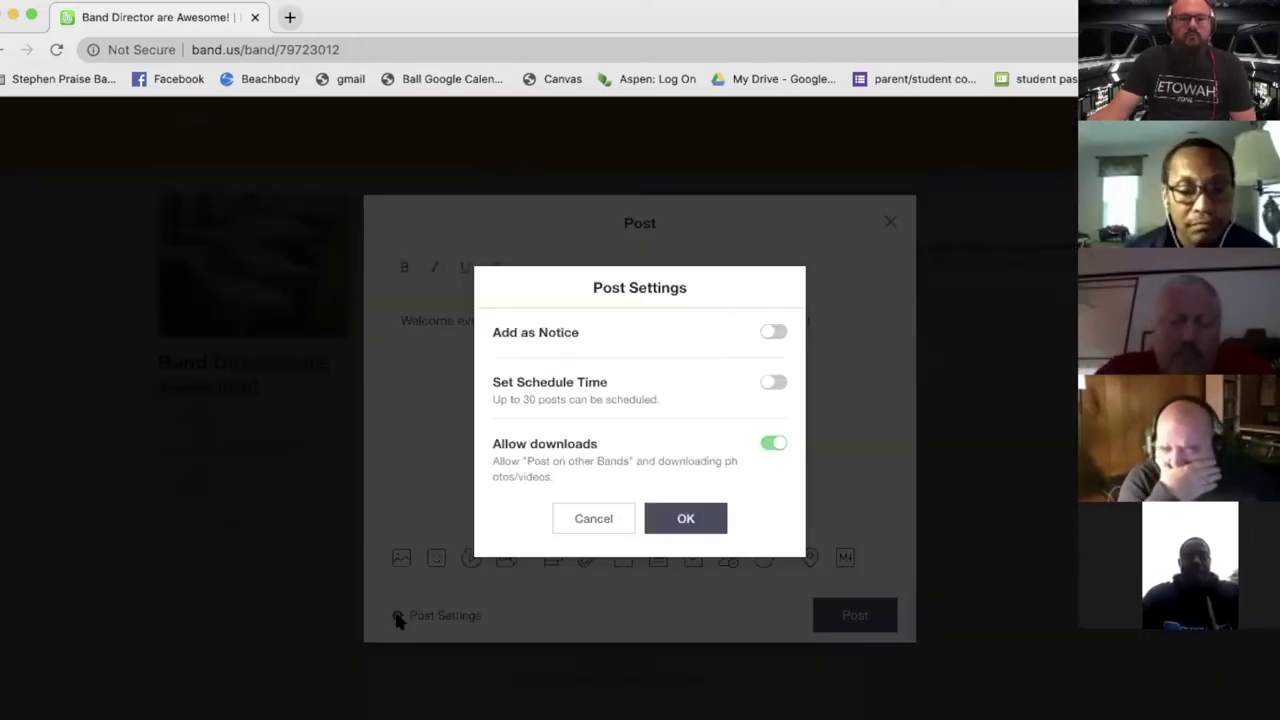
{"action": "left_click", "coordinate": [773, 335]}
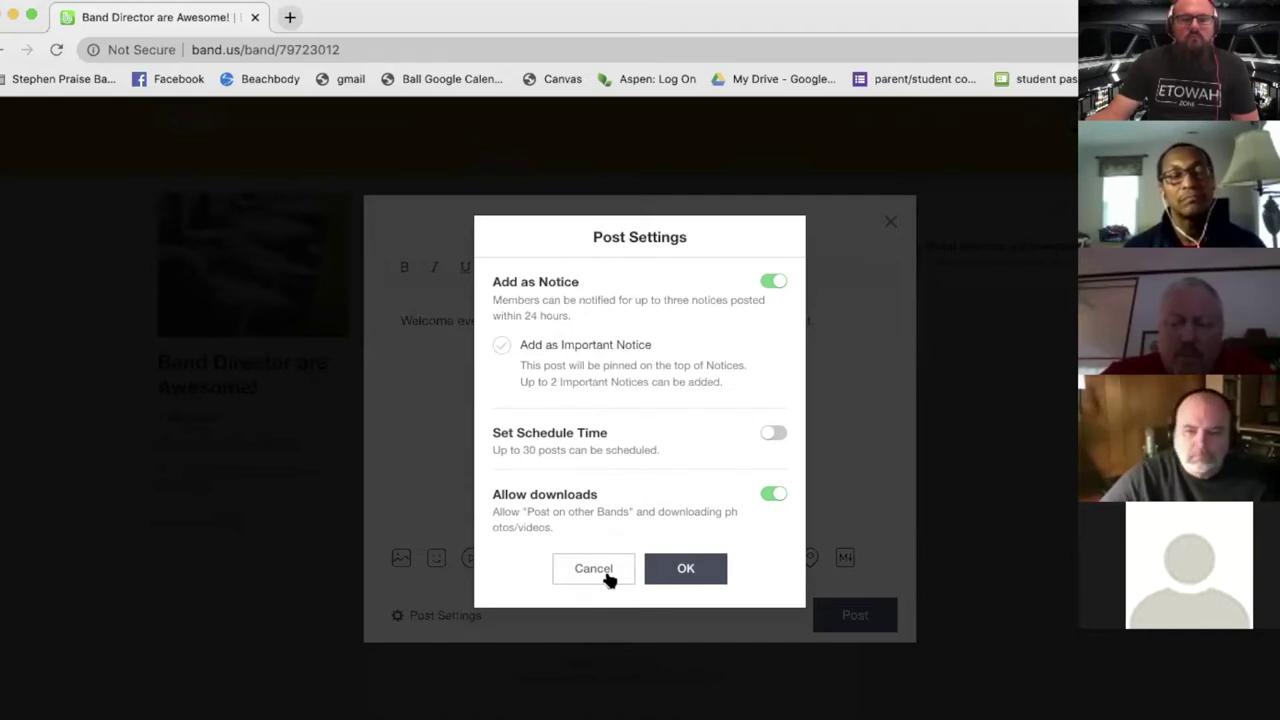
{"action": "left_click", "coordinate": [690, 570]}
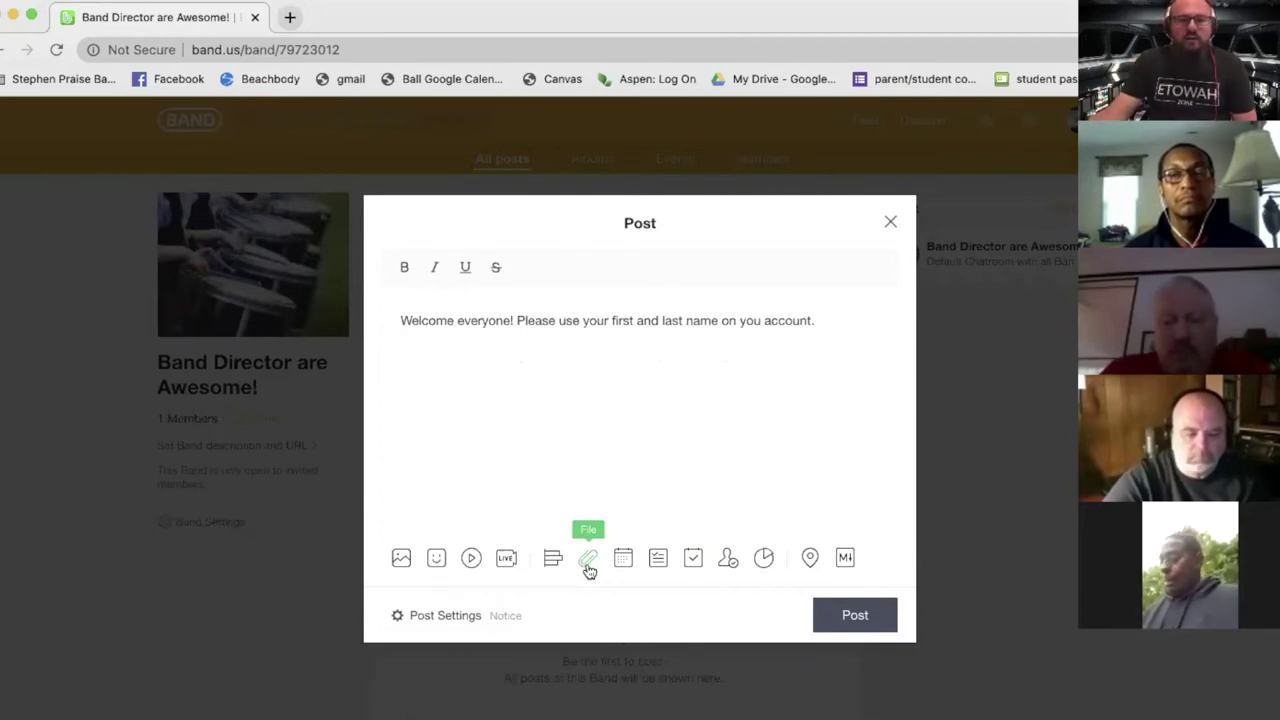
{"action": "left_click", "coordinate": [472, 560]}
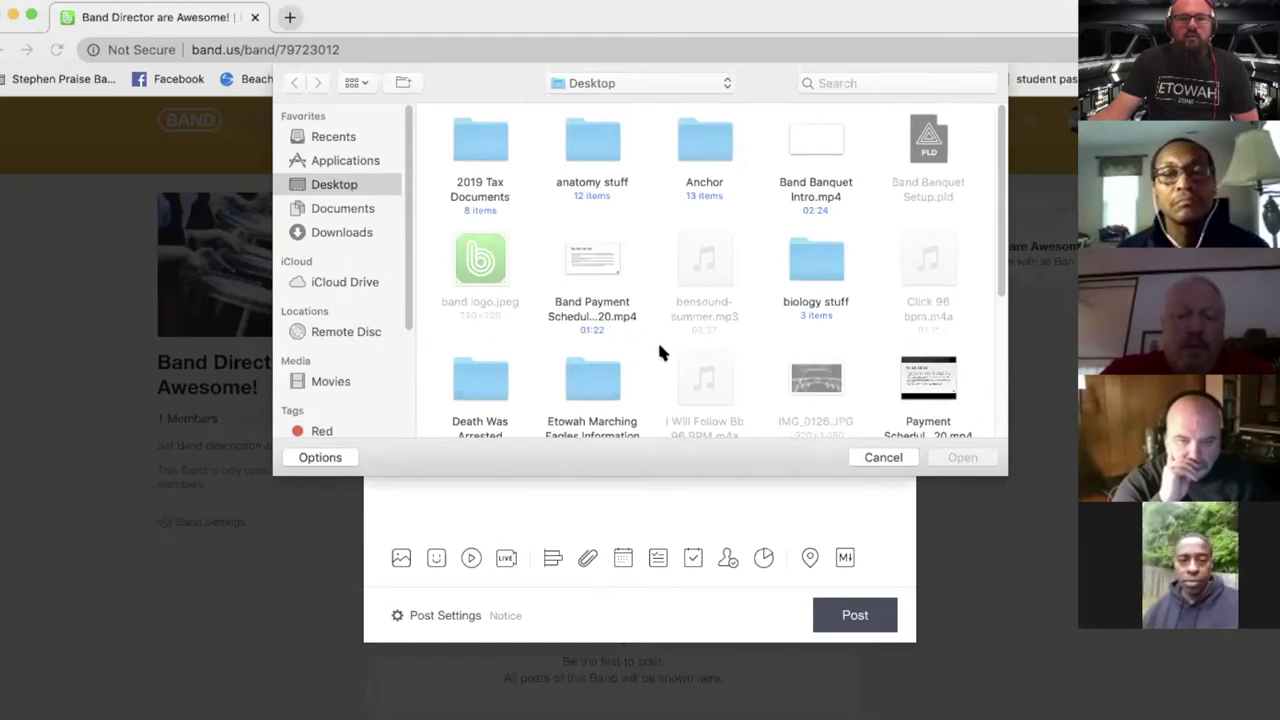
{"action": "scroll", "coordinate": [786, 320], "scroll_direction": "down", "scroll_amount": 5}
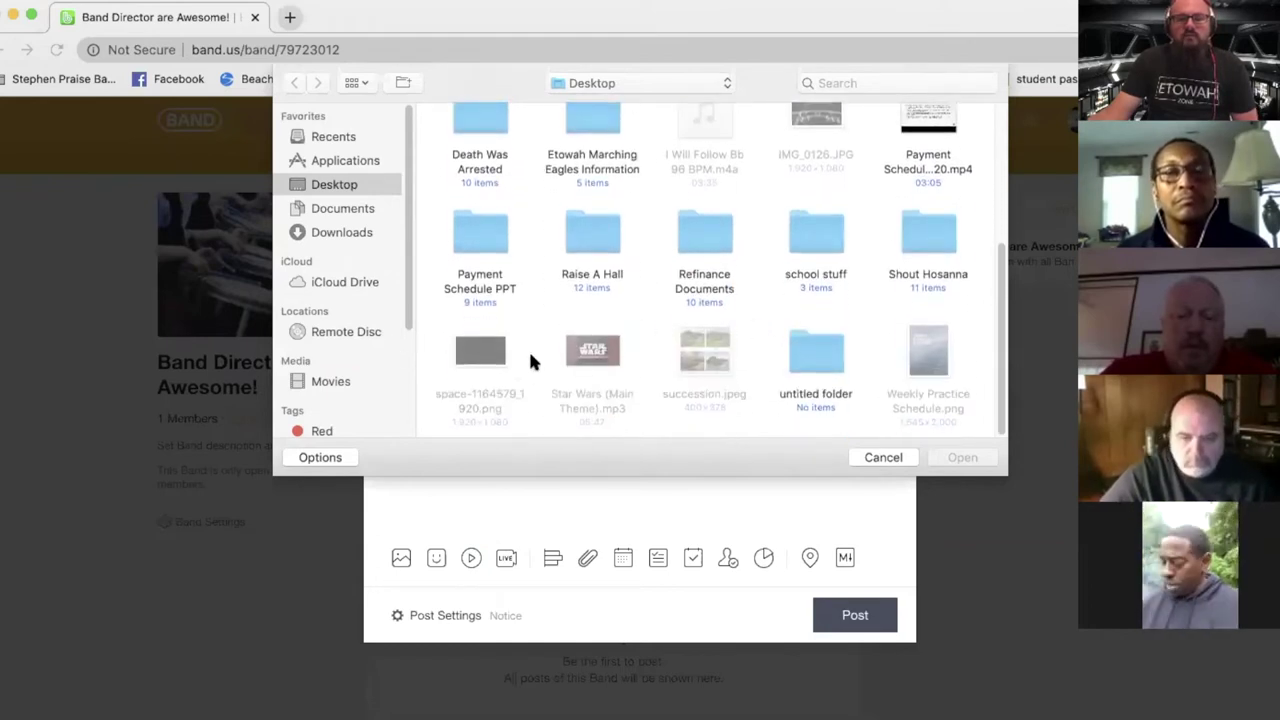
{"action": "mouse_move", "coordinate": [590, 350]}
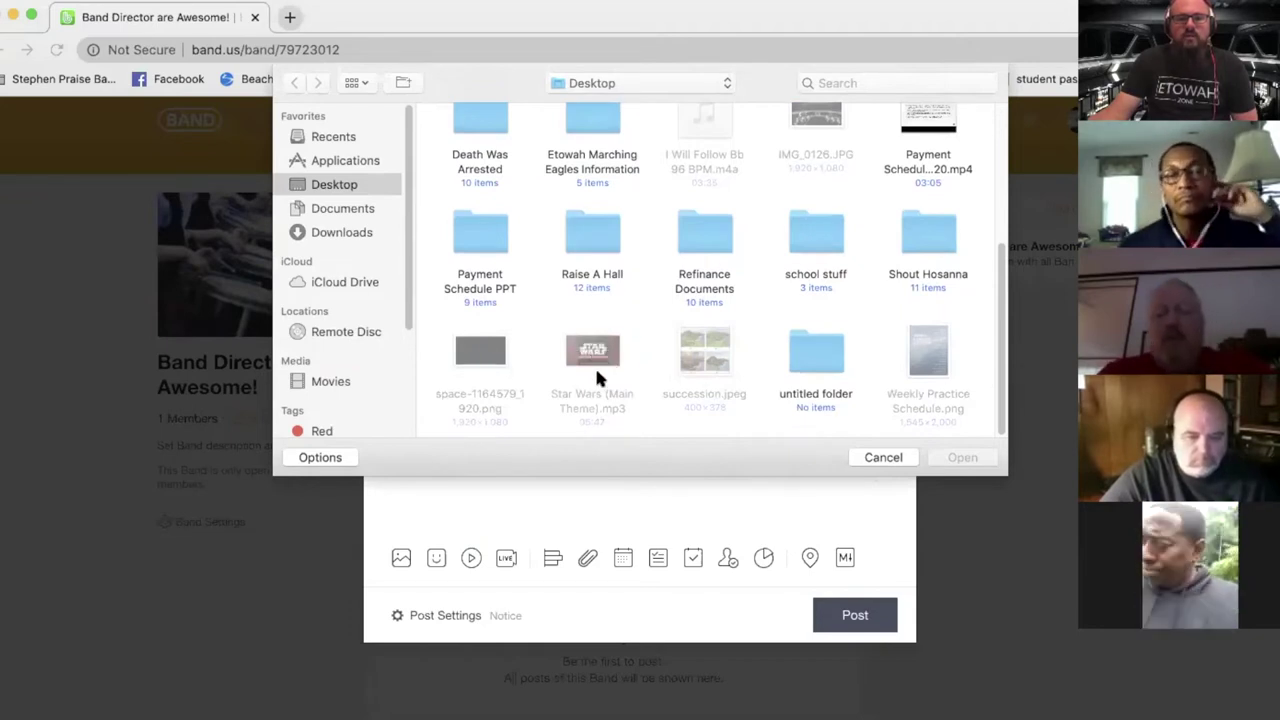
{"action": "scroll", "coordinate": [612, 380], "scroll_direction": "up", "scroll_amount": 2}
{"action": "scroll", "coordinate": [615, 388], "scroll_direction": "up", "scroll_amount": 2}
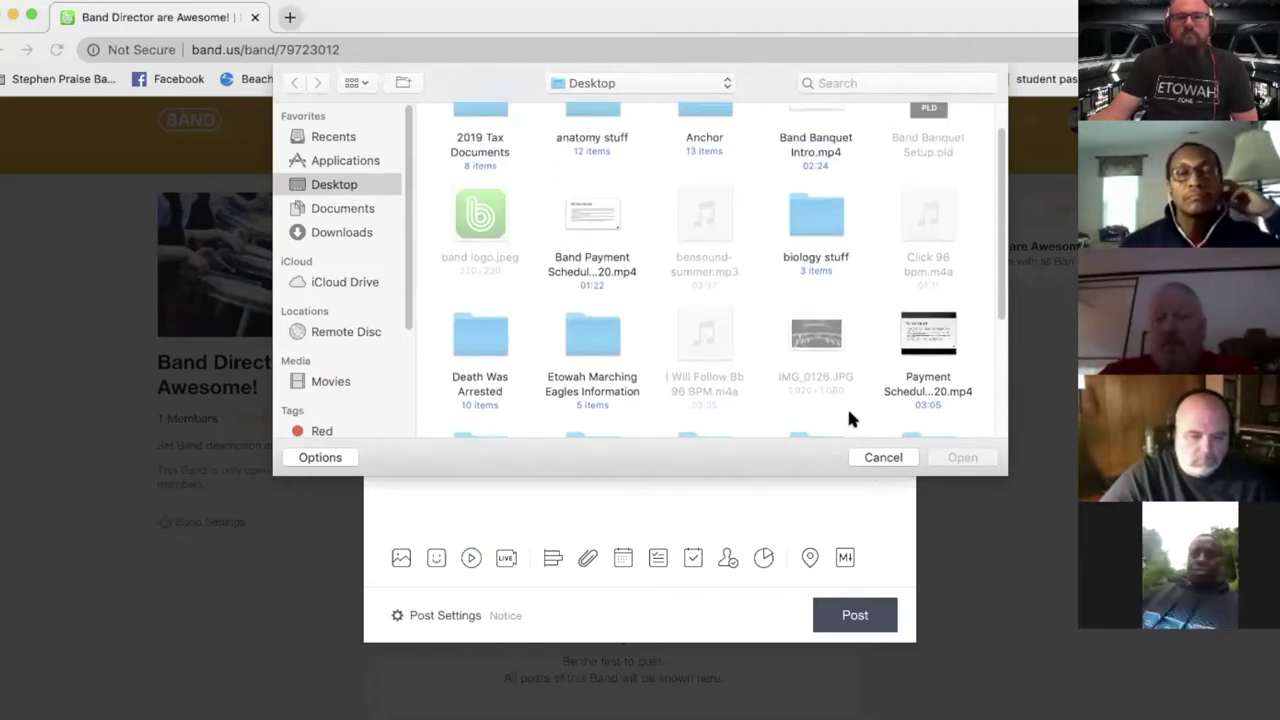
{"action": "left_click", "coordinate": [881, 457]}
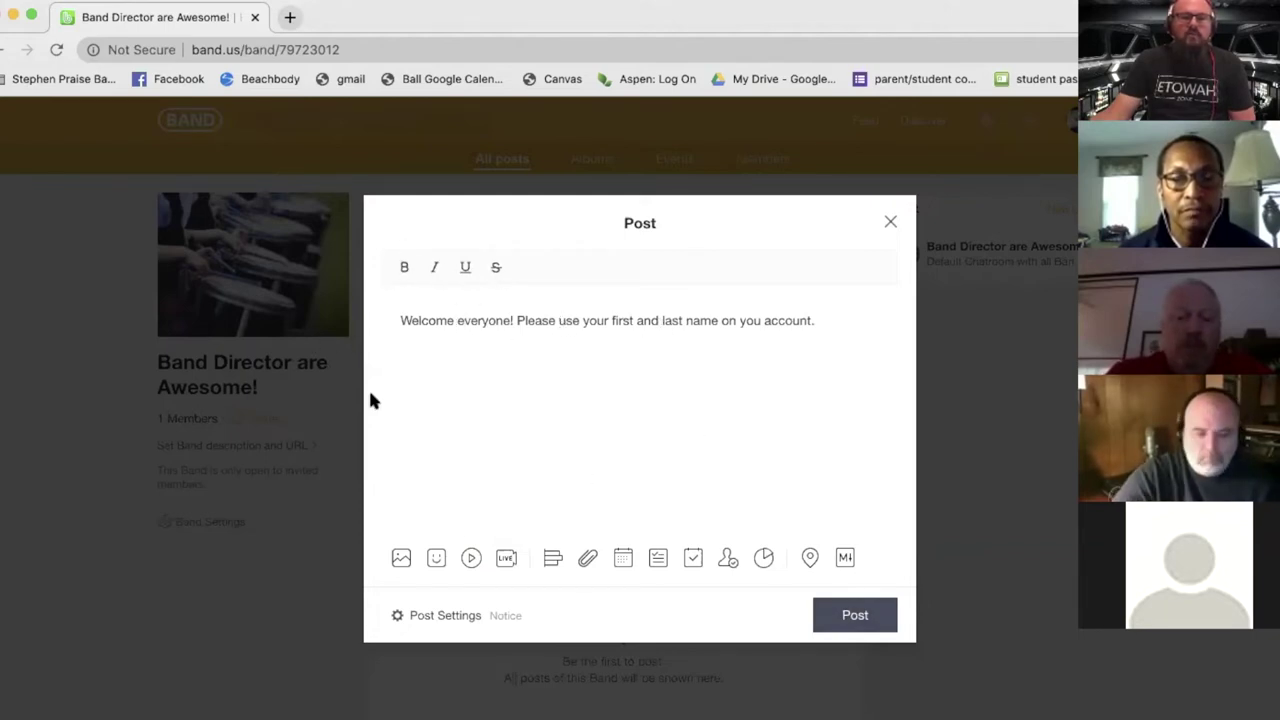
- Publish the welcome notice and open the comment field beneath it
{"action": "left_click", "coordinate": [857, 626]}
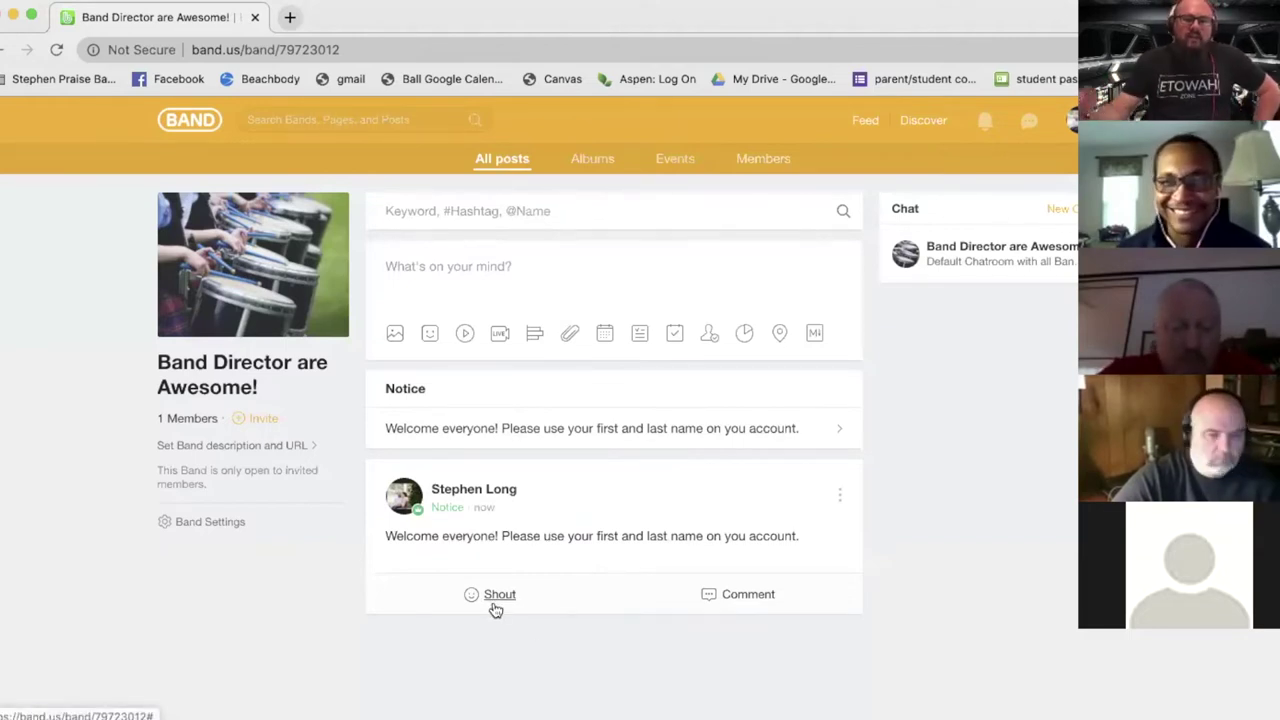
{"action": "mouse_move", "coordinate": [500, 608]}
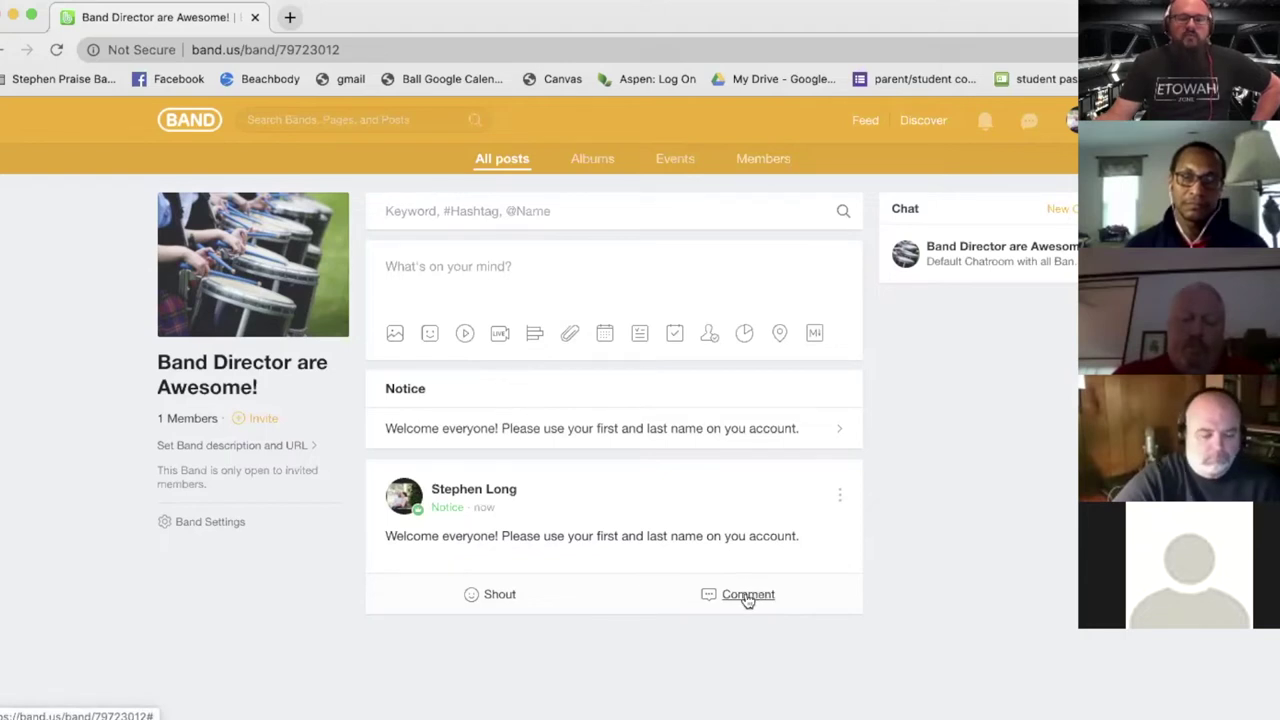
{"action": "left_click", "coordinate": [748, 596]}
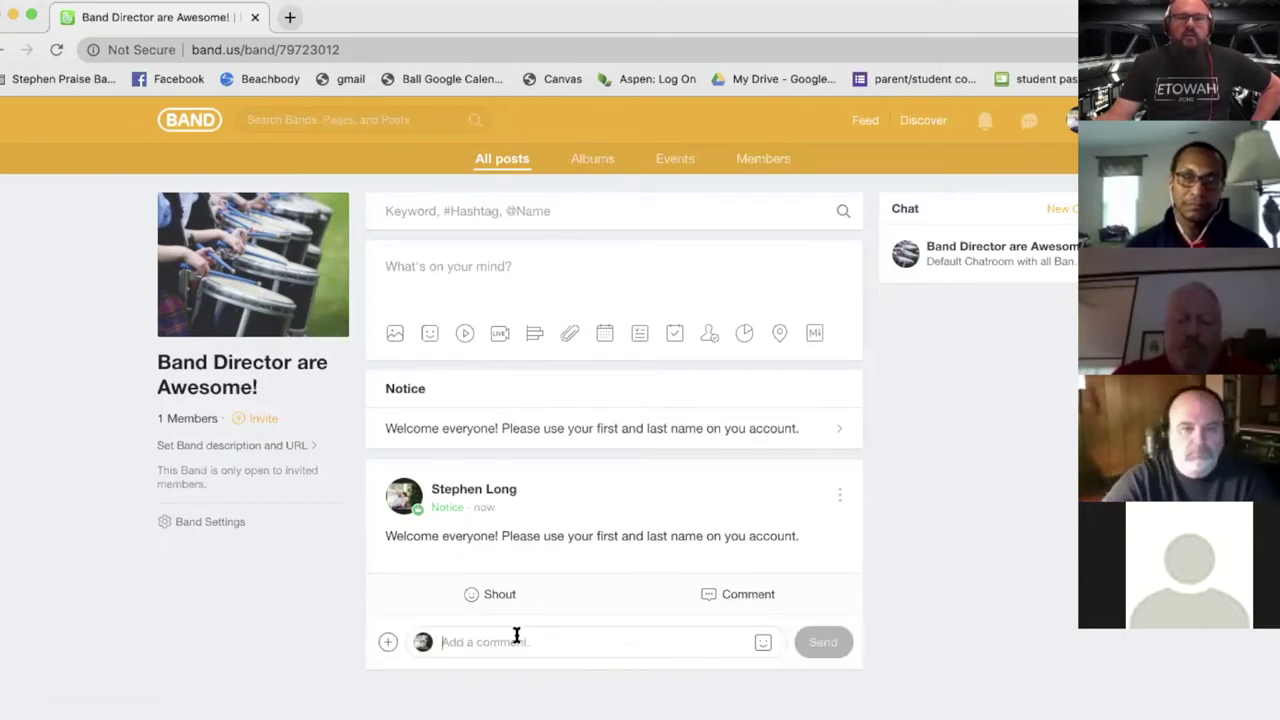
- Start a new event on April 23, 2020 in the band's calendar and title it "Band Interest Meeting"
{"action": "left_click", "coordinate": [485, 650]}
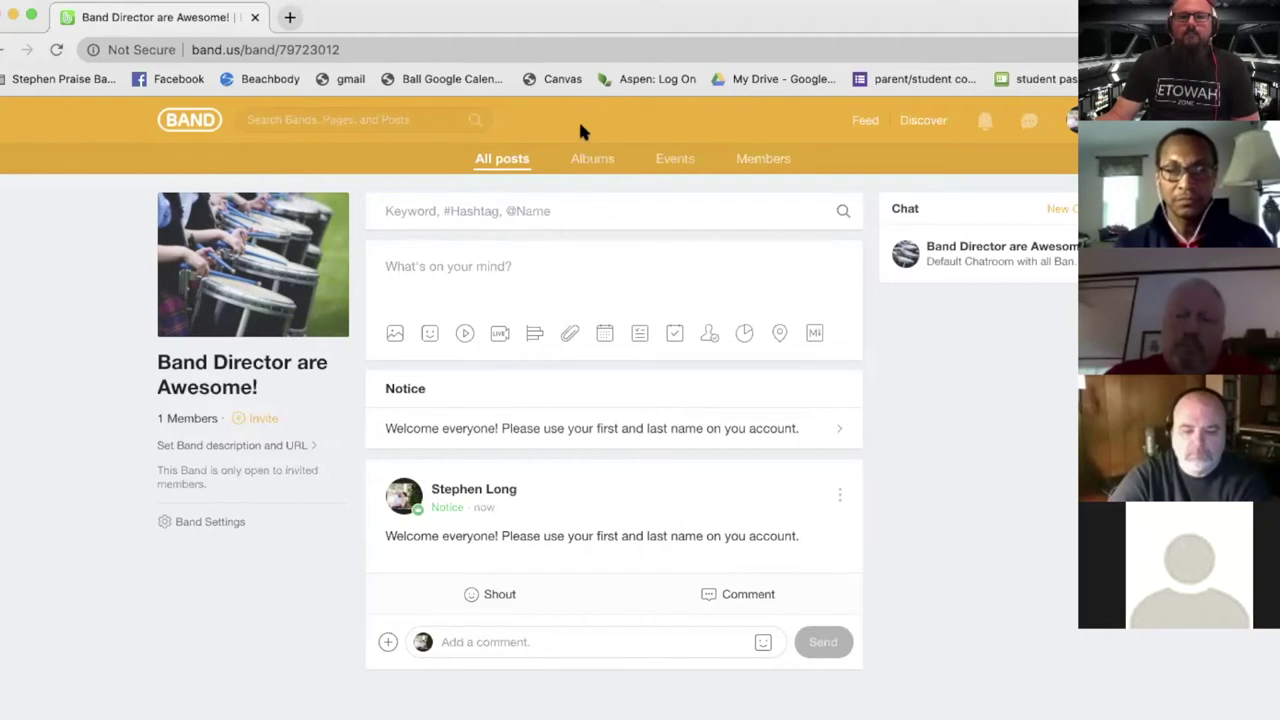
{"action": "left_click", "coordinate": [674, 162]}
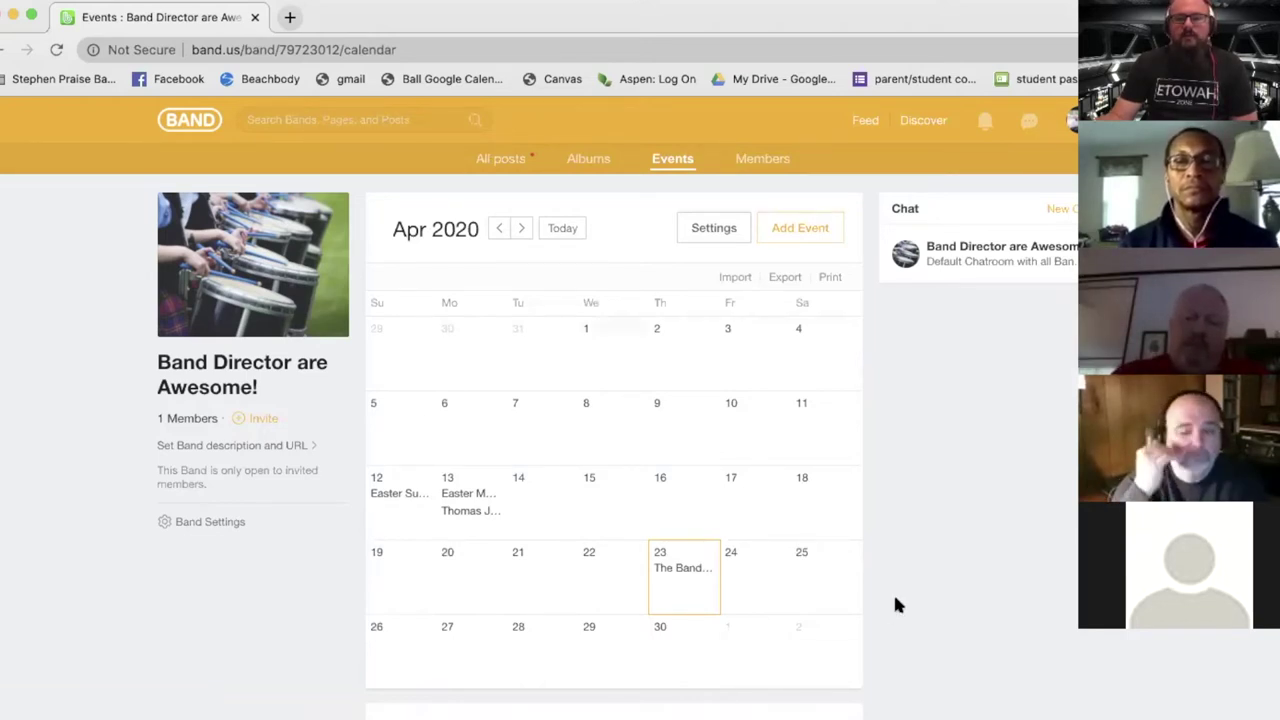
{"action": "left_click", "coordinate": [690, 597]}
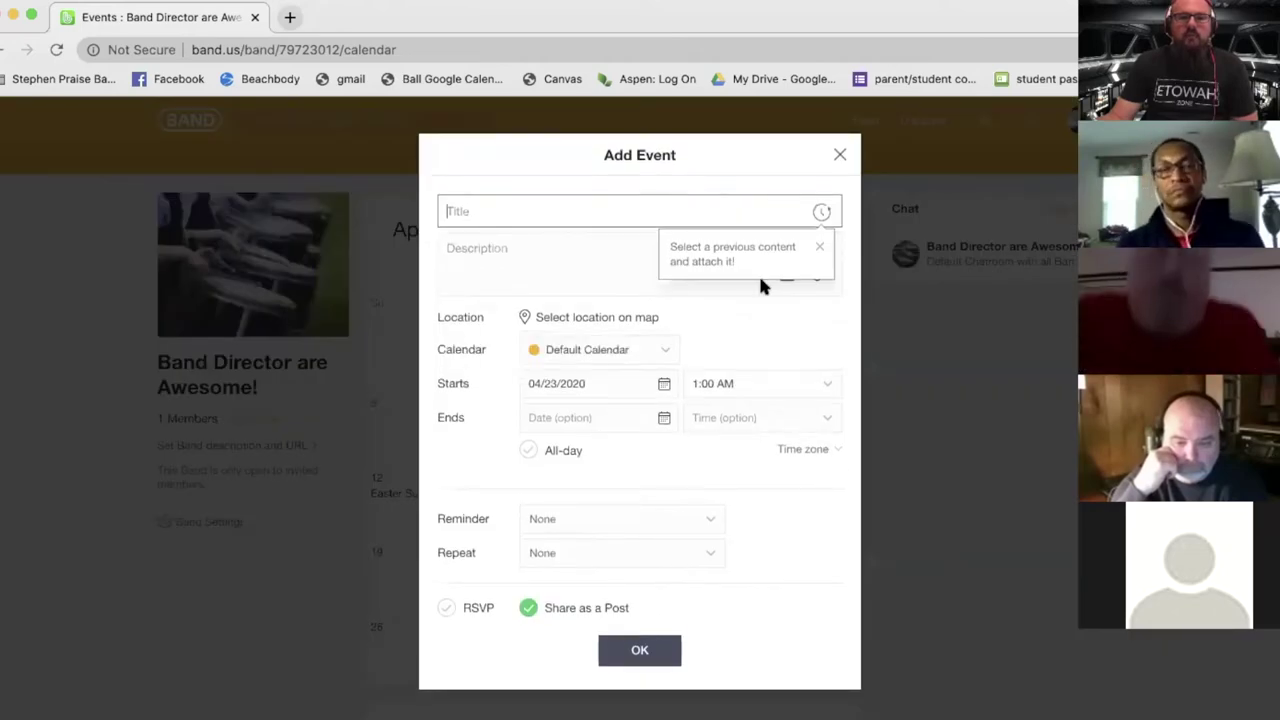
{"action": "left_click", "coordinate": [839, 155]}
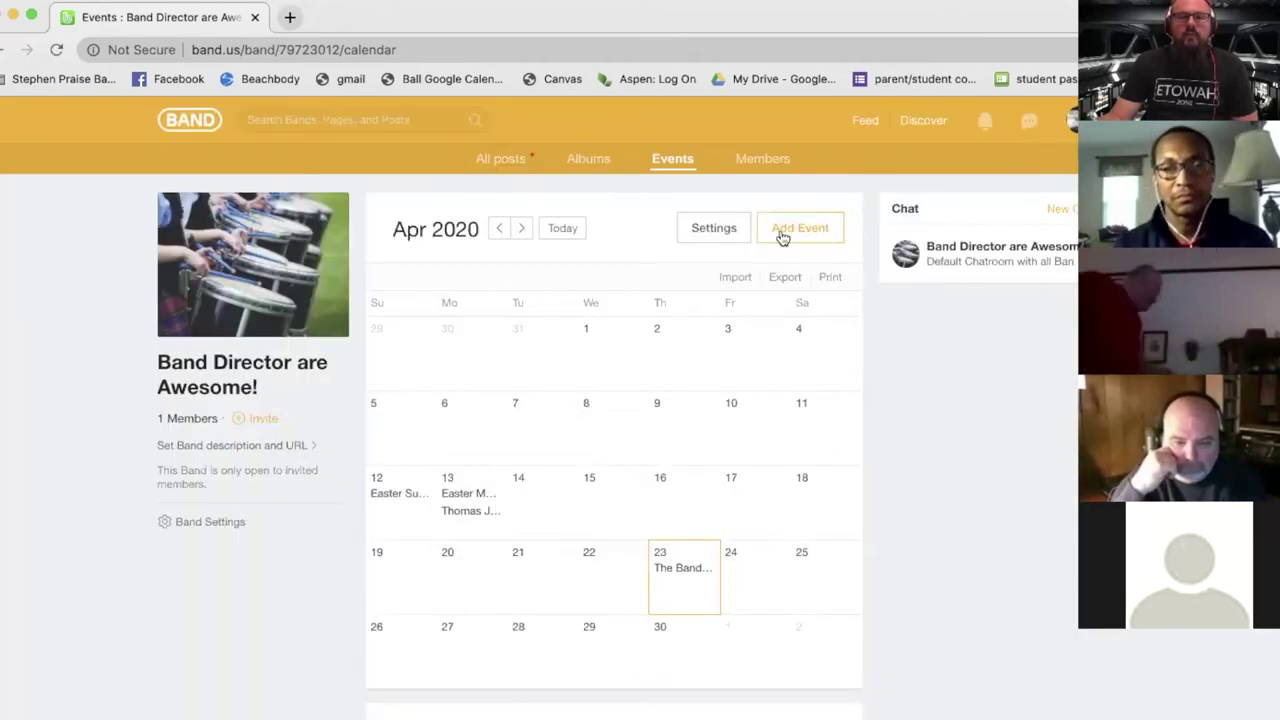
{"action": "left_click", "coordinate": [679, 594]}
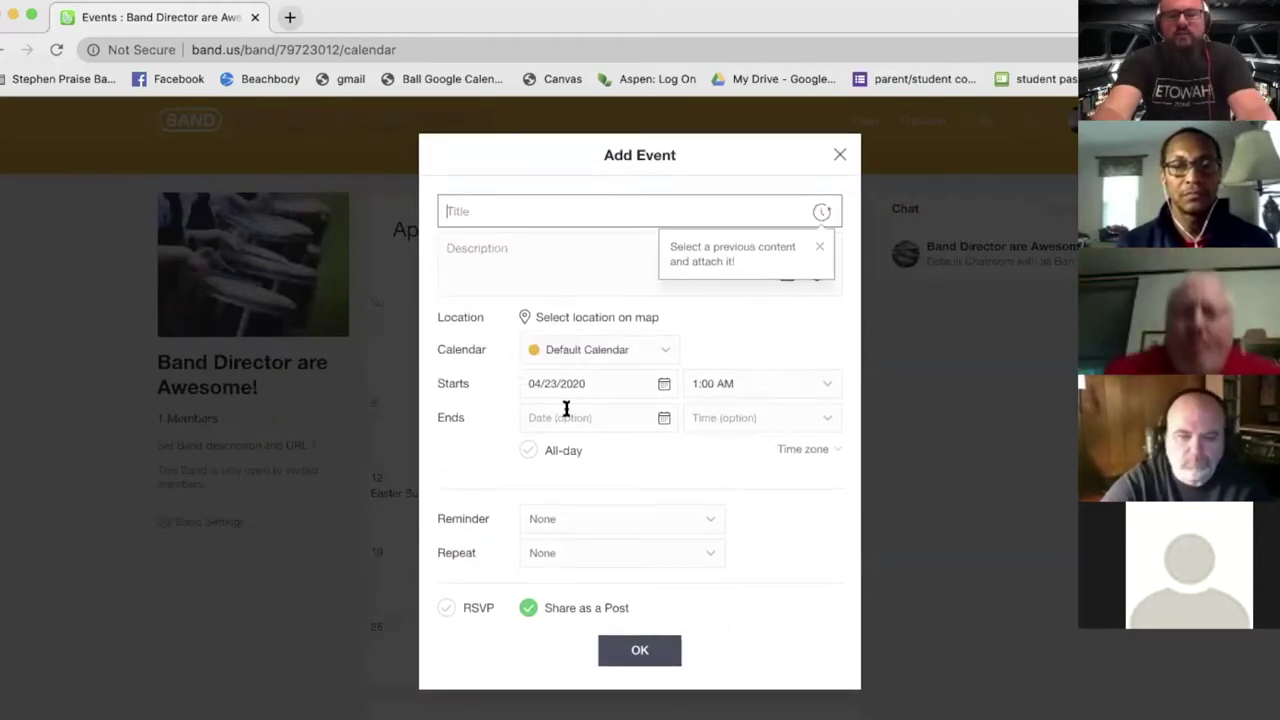
{"action": "type", "text": "Band Wal"}
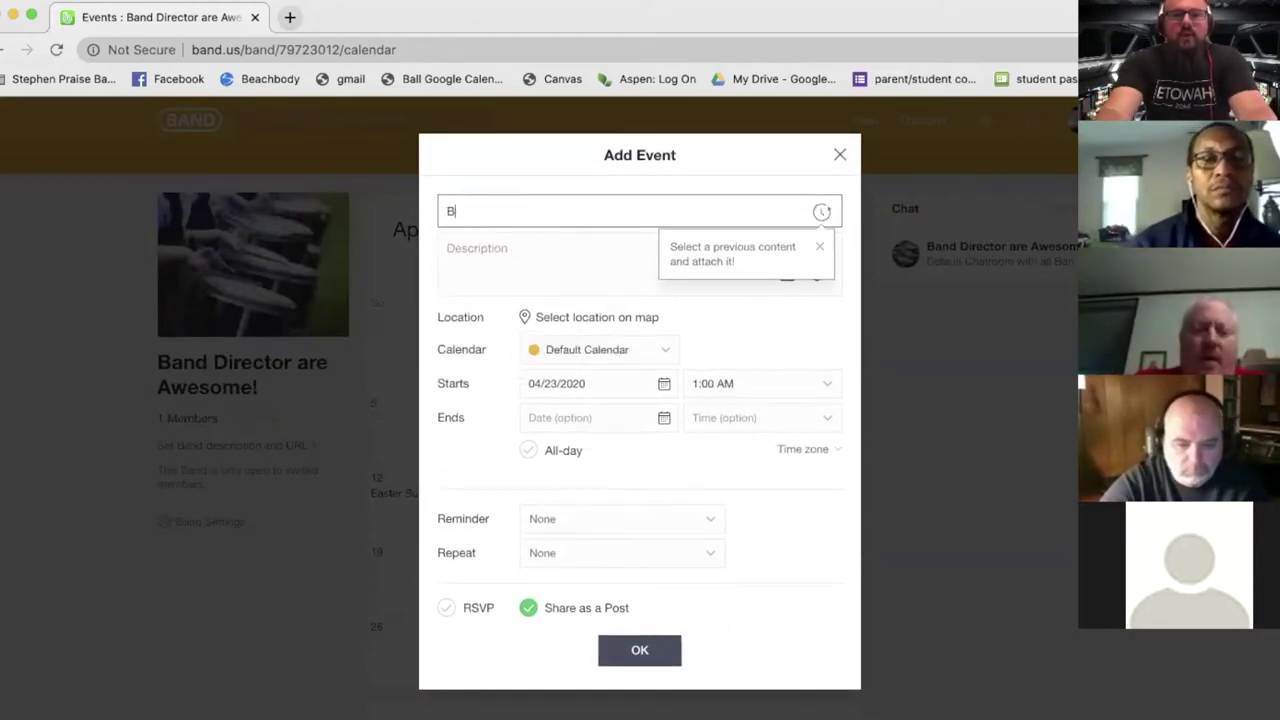
{"action": "key", "text": "BackSpace"}
{"action": "key", "text": "BackSpace"}
{"action": "key", "text": "BackSpace"}
{"action": "type", "text": "Intrest Meeting"}
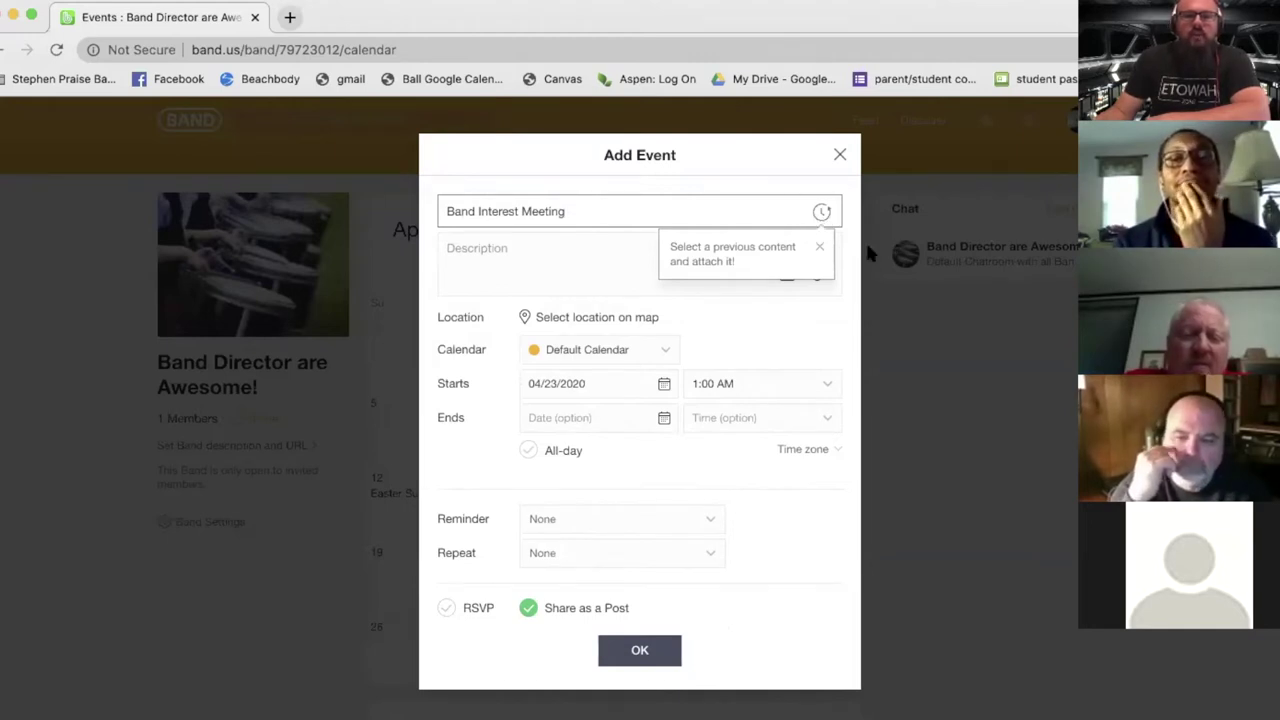
{"action": "left_click", "coordinate": [819, 247]}
{"action": "left_click", "coordinate": [571, 263]}
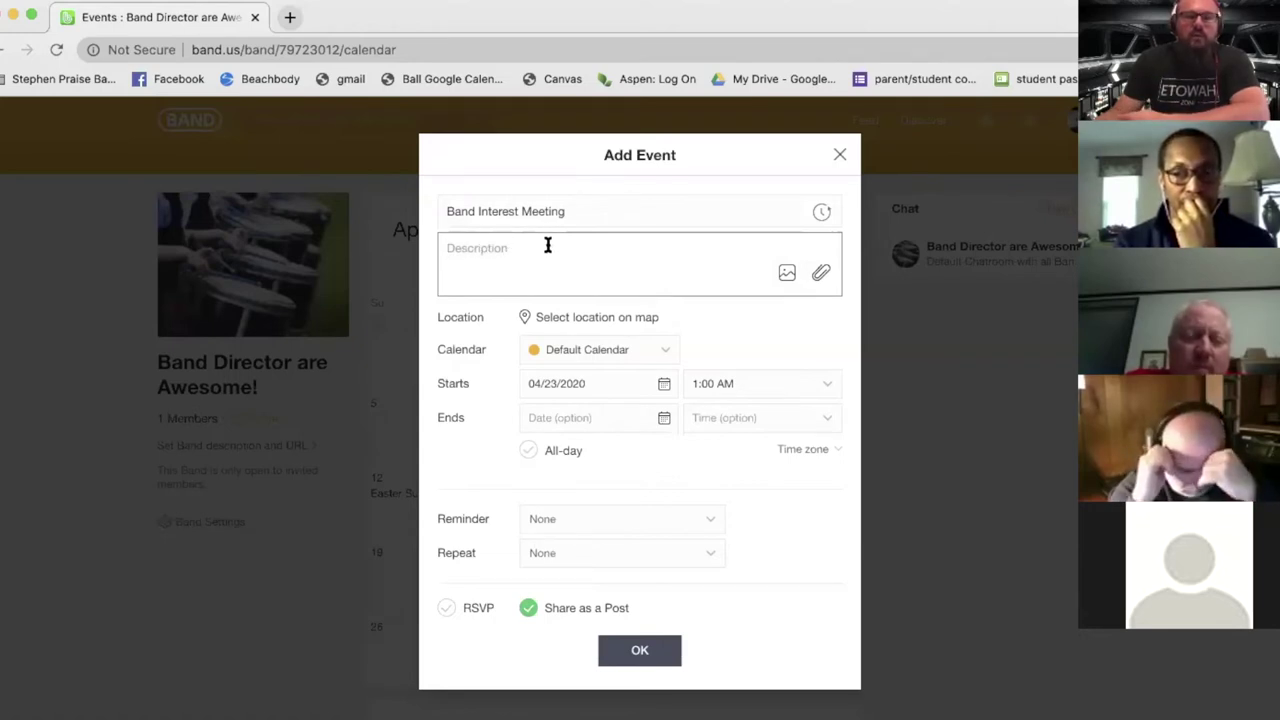
- Look over the location map for the event and leave it without attaching a place
{"action": "left_click", "coordinate": [606, 318]}
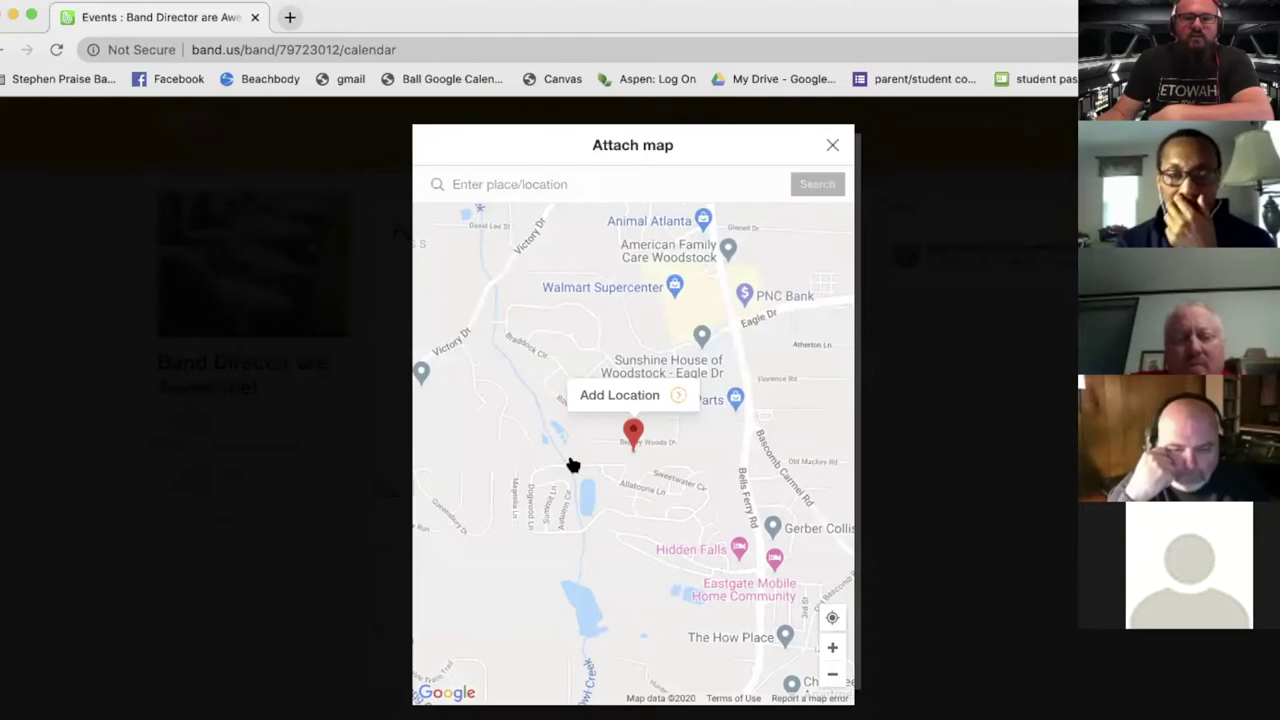
{"action": "left_click_drag", "start_coordinate": [573, 463], "coordinate": [729, 417]}
{"action": "mouse_move", "coordinate": [583, 423]}
{"action": "left_mouse_down"}
{"action": "mouse_move", "coordinate": [615, 467]}
{"action": "mouse_move", "coordinate": [706, 426]}
{"action": "mouse_move", "coordinate": [634, 314]}
{"action": "mouse_move", "coordinate": [563, 343]}
{"action": "mouse_move", "coordinate": [563, 356]}
{"action": "mouse_move", "coordinate": [669, 383]}
{"action": "mouse_move", "coordinate": [763, 434]}
{"action": "mouse_move", "coordinate": [669, 503]}
{"action": "left_mouse_up"}
{"action": "left_click_drag", "start_coordinate": [643, 610], "coordinate": [645, 535]}
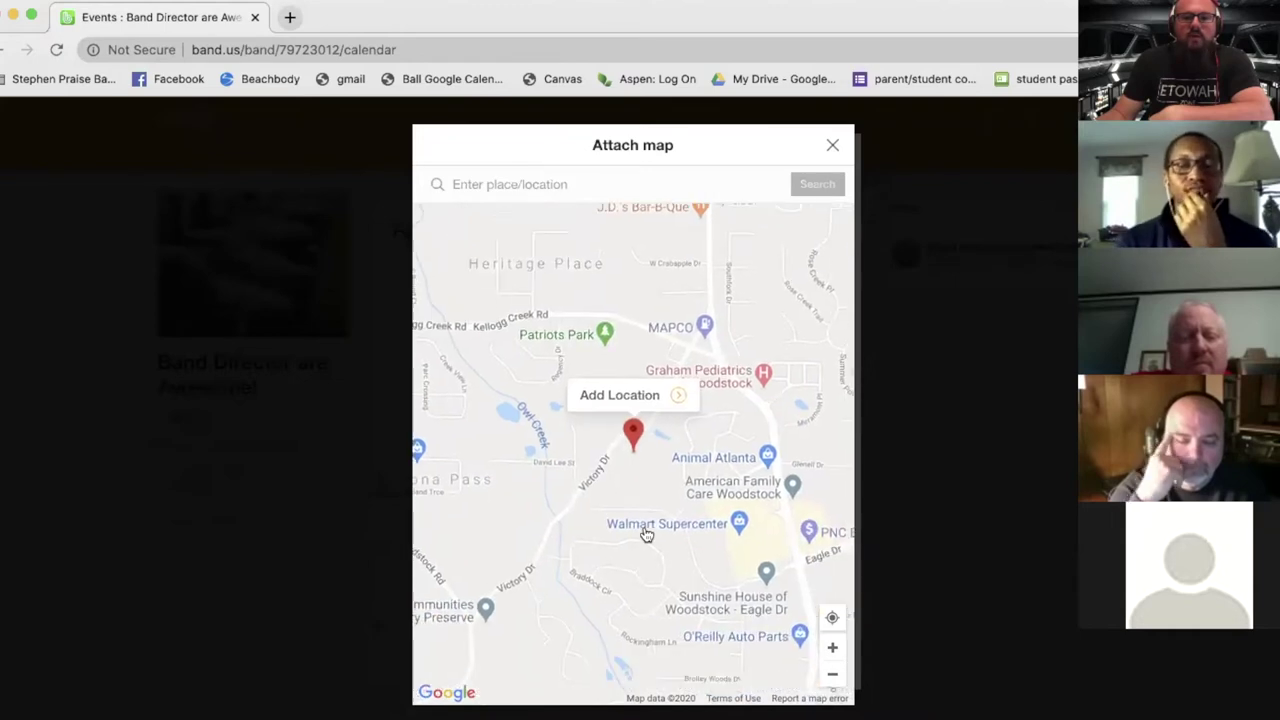
{"action": "mouse_move", "coordinate": [571, 609]}
{"action": "left_mouse_down"}
{"action": "mouse_move", "coordinate": [608, 546]}
{"action": "mouse_move", "coordinate": [594, 543]}
{"action": "mouse_move", "coordinate": [748, 290]}
{"action": "left_mouse_up"}
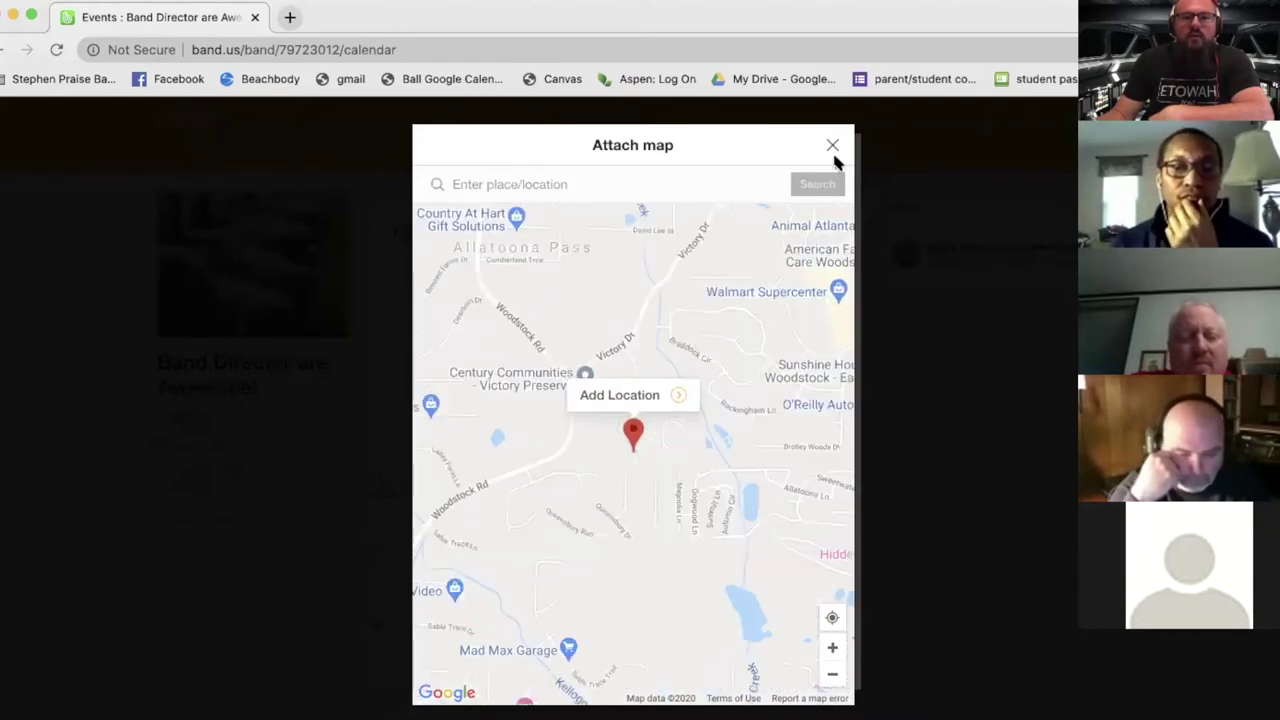
{"action": "left_click", "coordinate": [833, 146]}
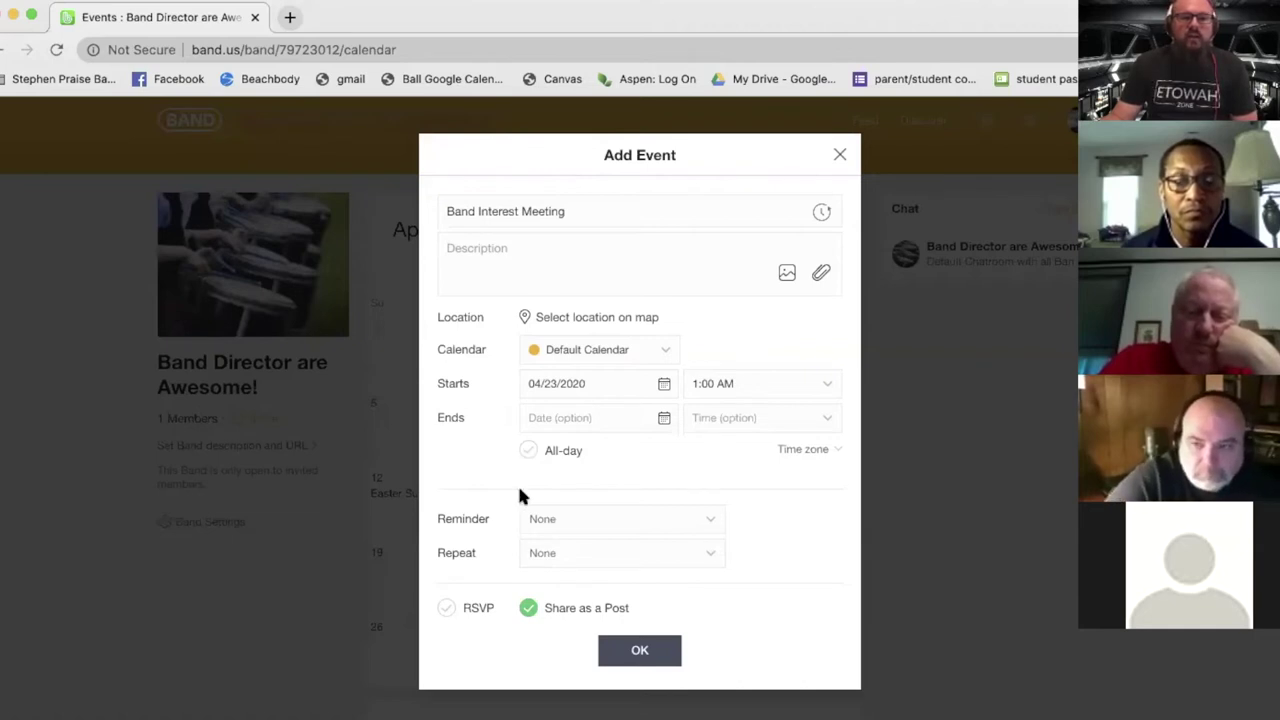
- Review the event's Reminder and Repeat choices, leaving both set to None
{"action": "left_click", "coordinate": [586, 522]}
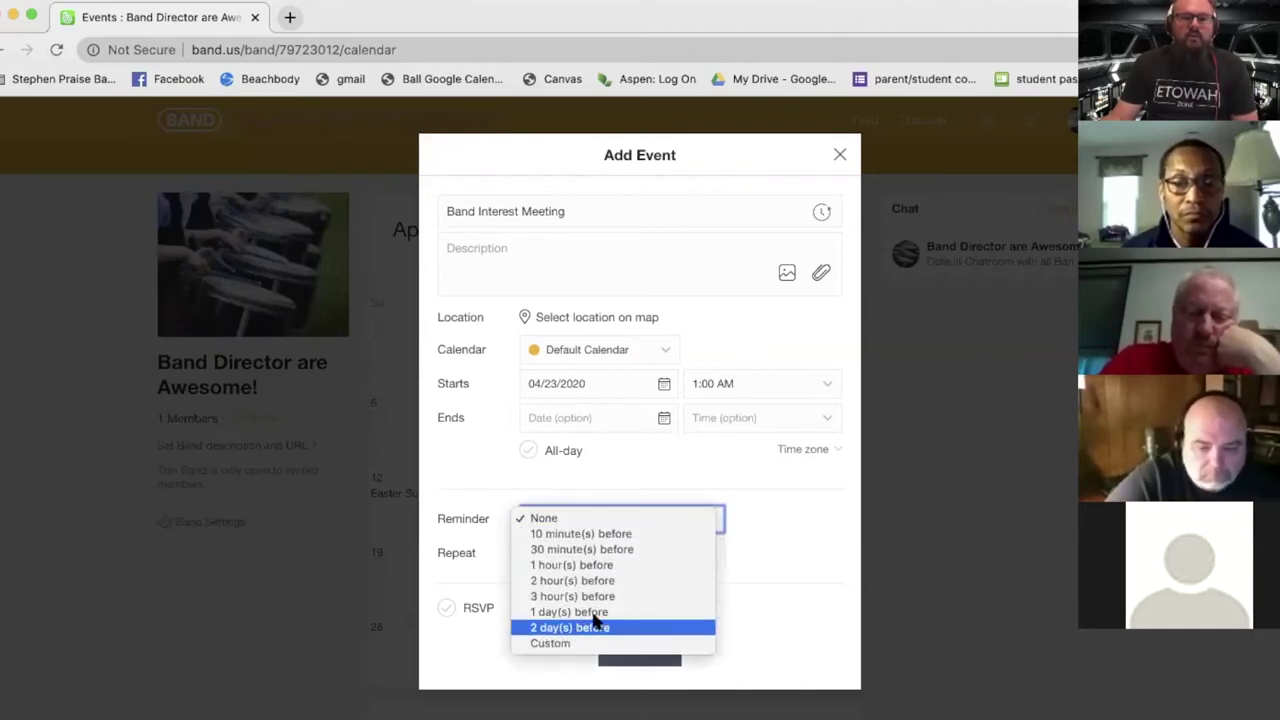
{"action": "left_click", "coordinate": [797, 488]}
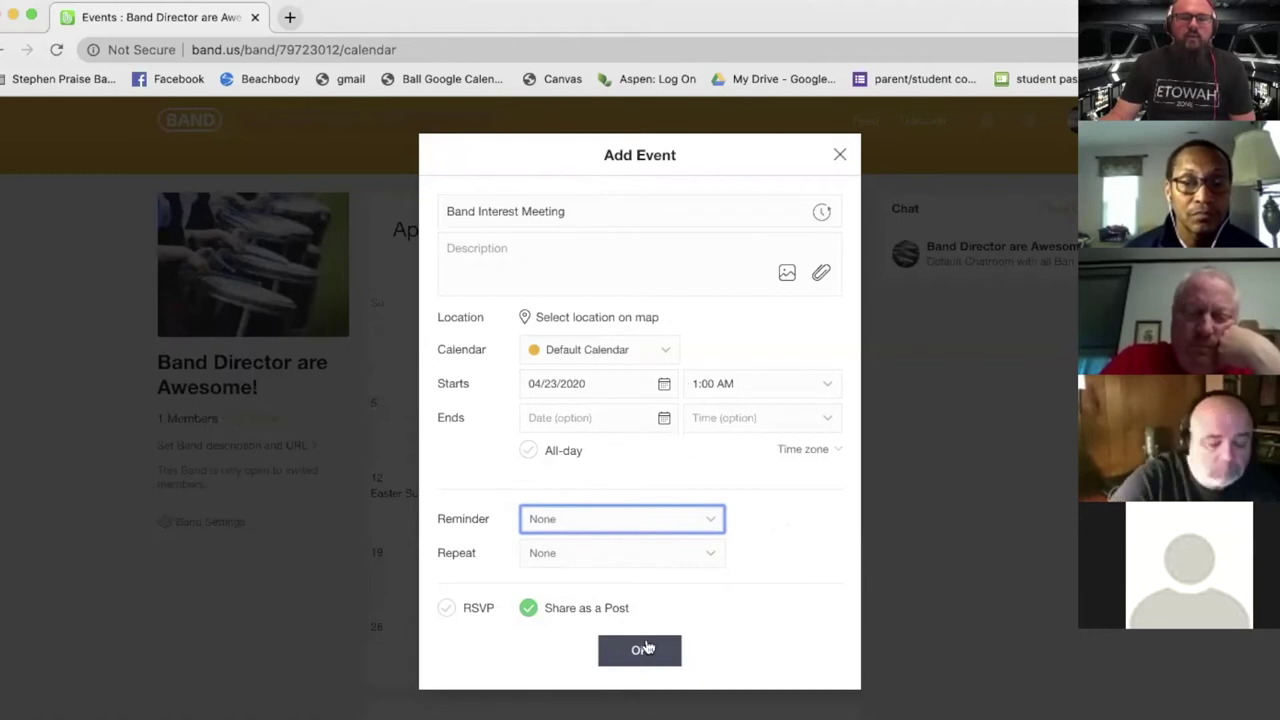
{"action": "left_click", "coordinate": [569, 554]}
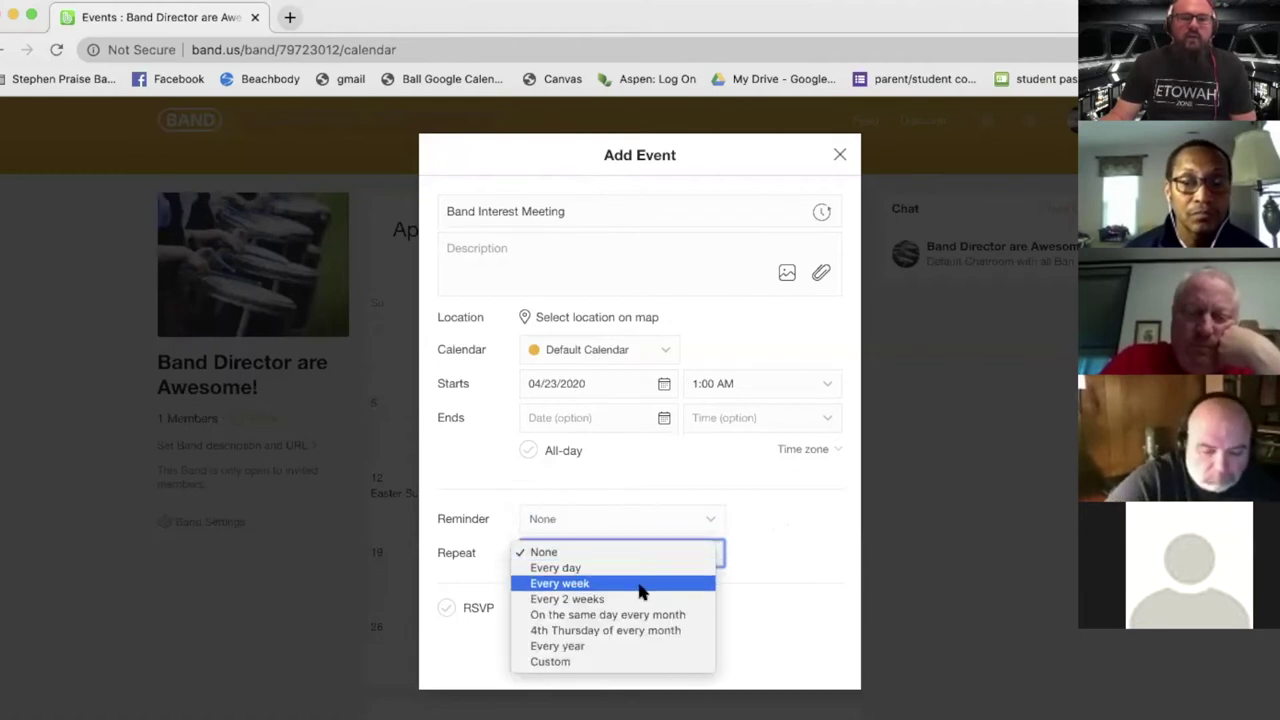
{"action": "left_click", "coordinate": [760, 541]}
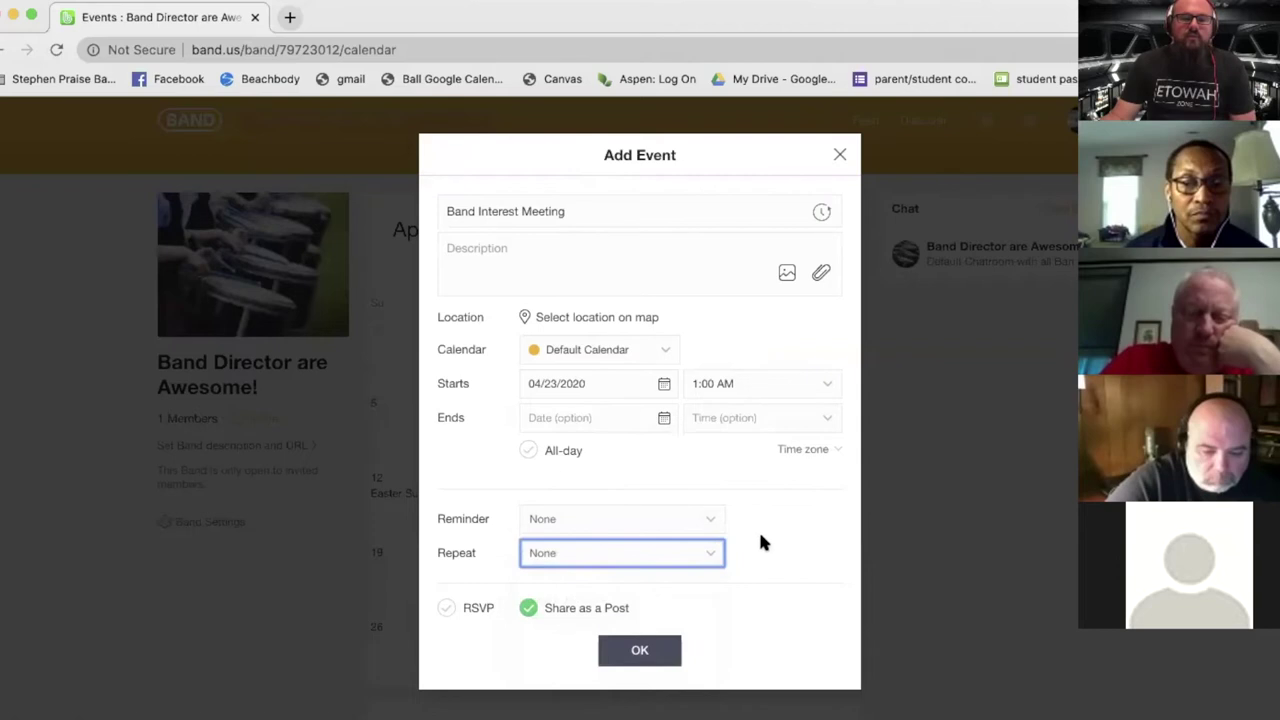
- Turn off Share as a Post for the event, then enable RSVP and review its options
{"action": "left_click", "coordinate": [530, 612]}
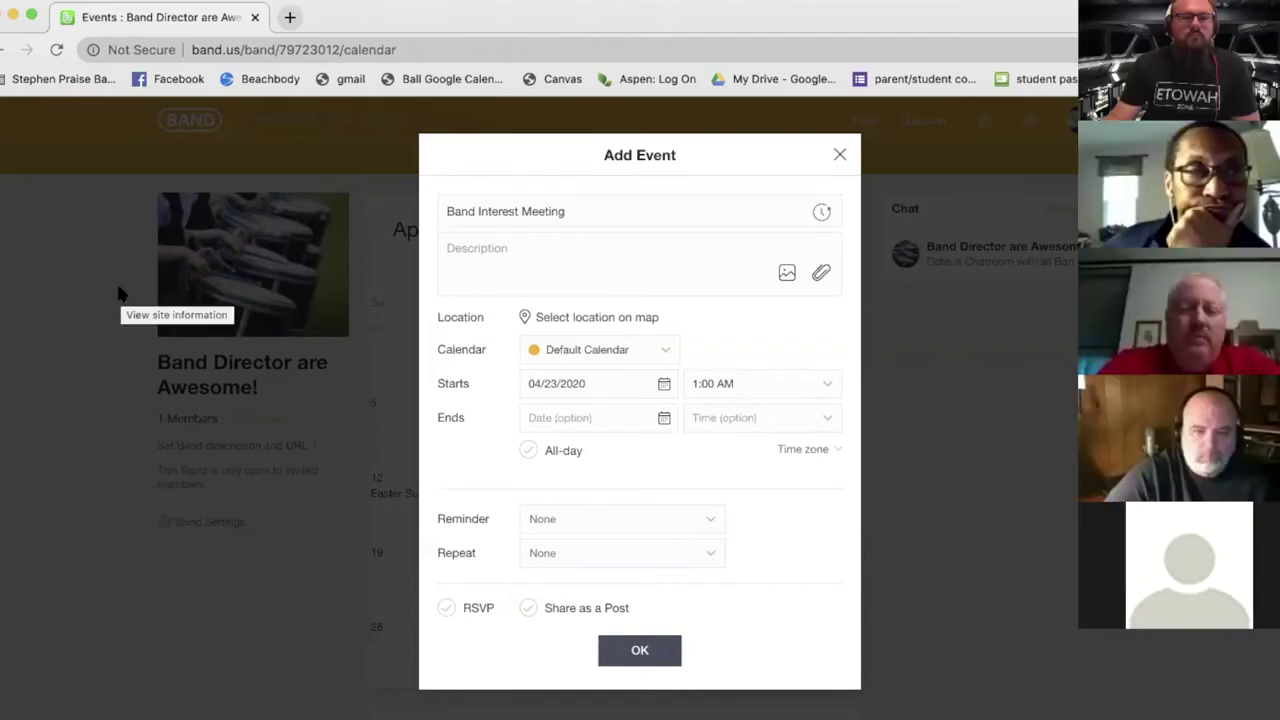
{"action": "left_click", "coordinate": [447, 608]}
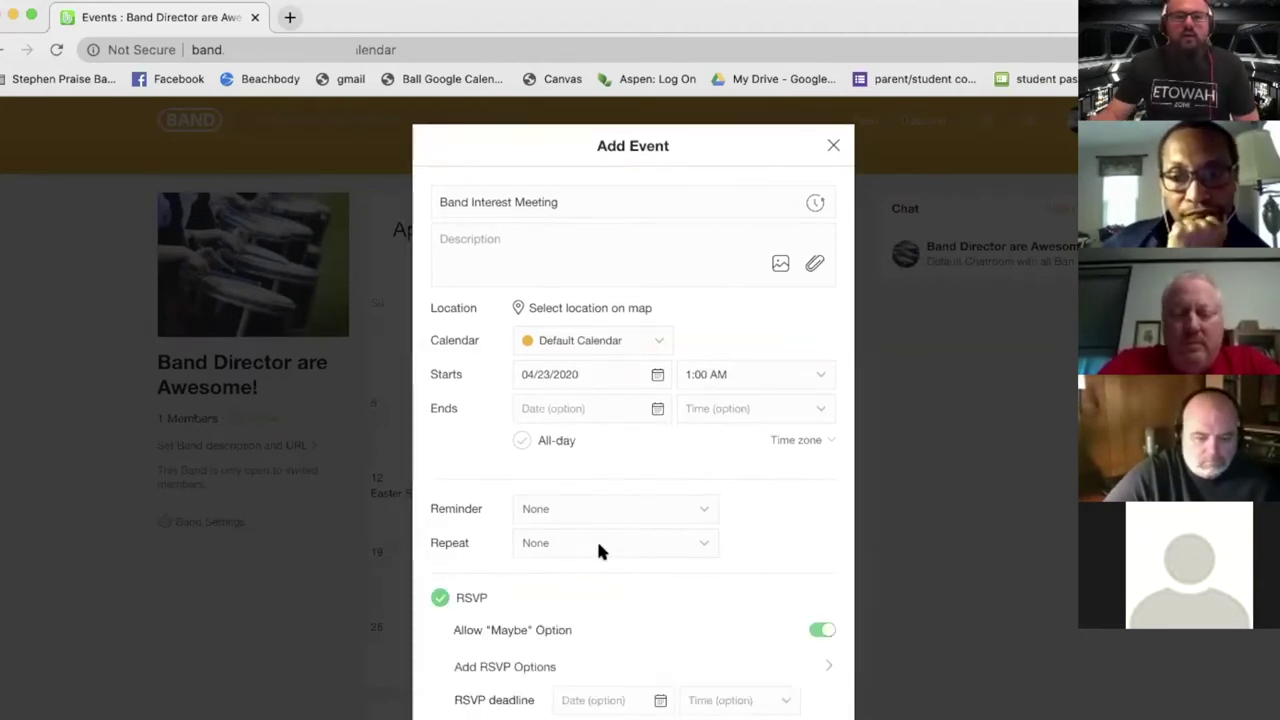
{"action": "scroll", "coordinate": [592, 560], "scroll_direction": "down", "scroll_amount": 3}
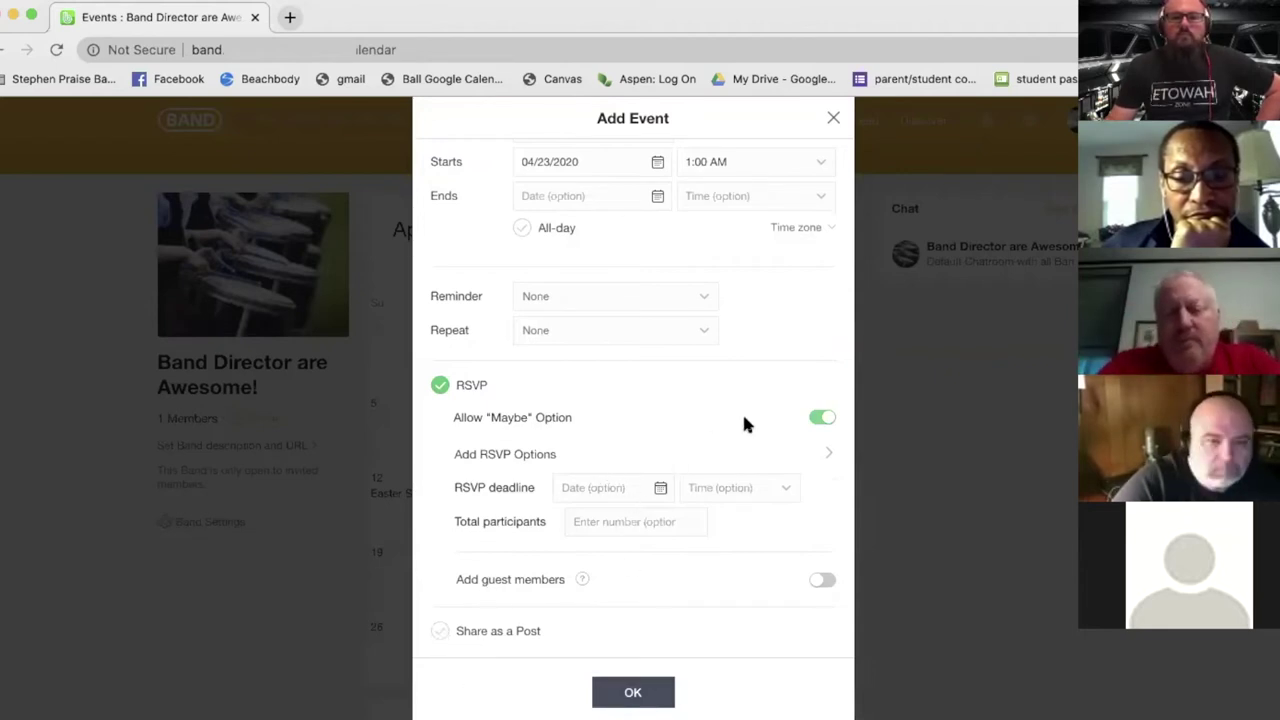
- Create a light blue calendar named "Marching Band" and assign the Band Interest Meeting event to it
{"action": "scroll", "coordinate": [757, 405], "scroll_direction": "up", "scroll_amount": 5}
{"action": "left_click", "coordinate": [592, 341]}
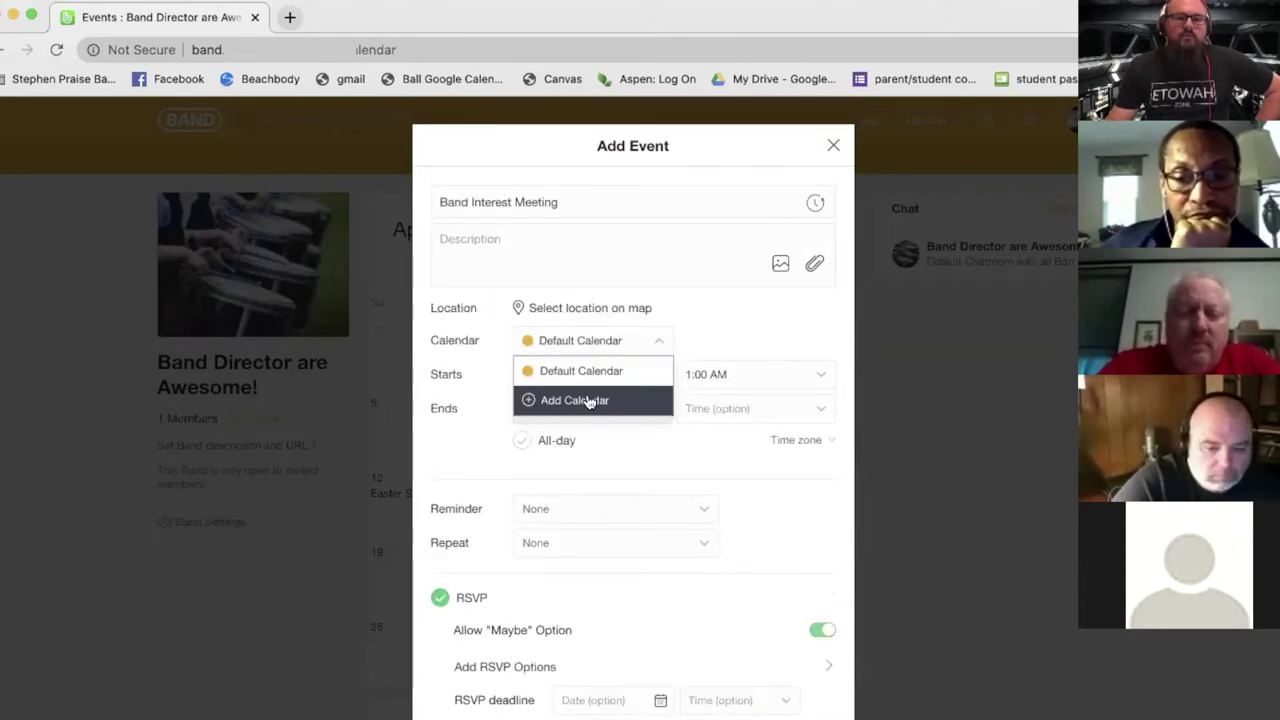
{"action": "left_click", "coordinate": [590, 401]}
{"action": "left_click", "coordinate": [578, 333]}
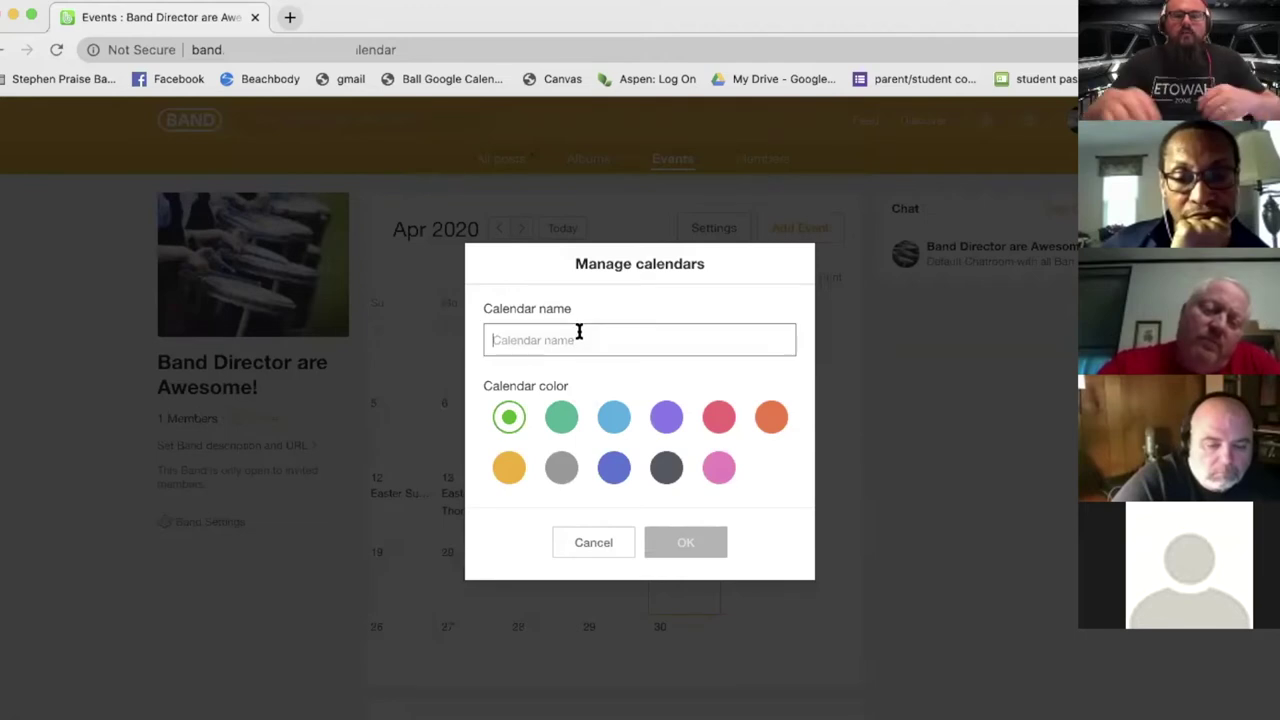
{"action": "type", "text": "Marching Band"}
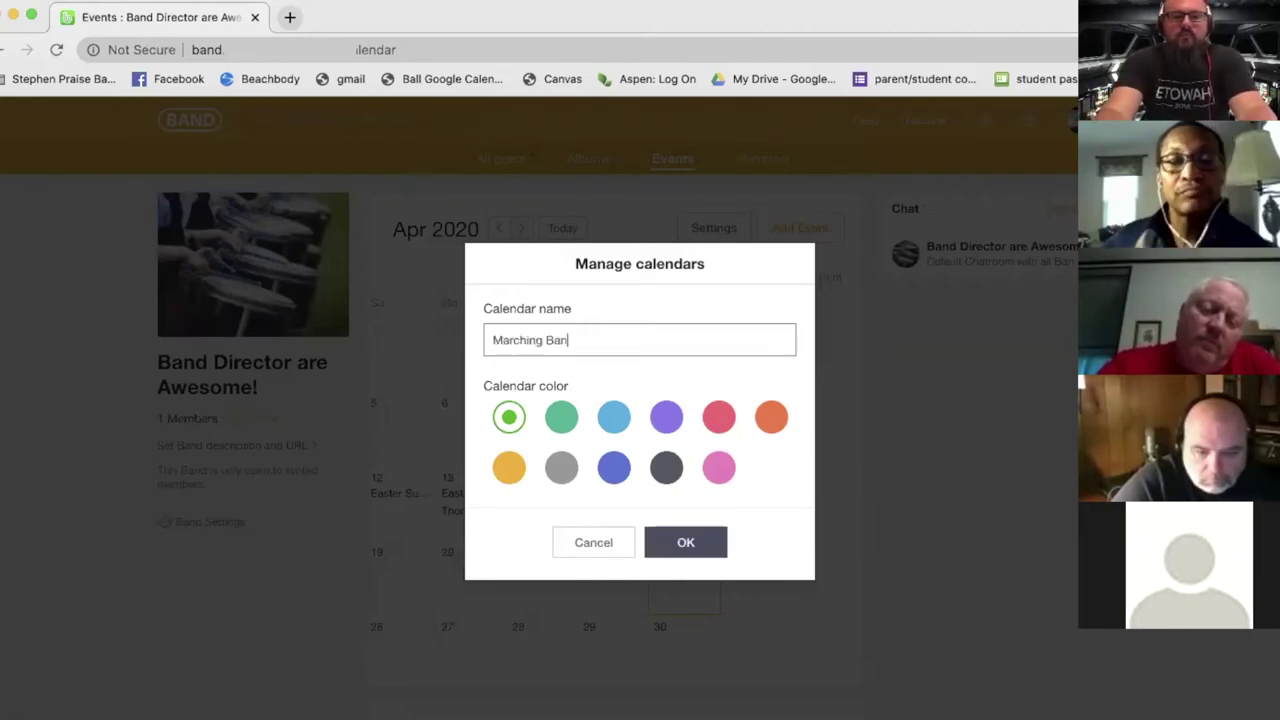
{"action": "left_click", "coordinate": [603, 416]}
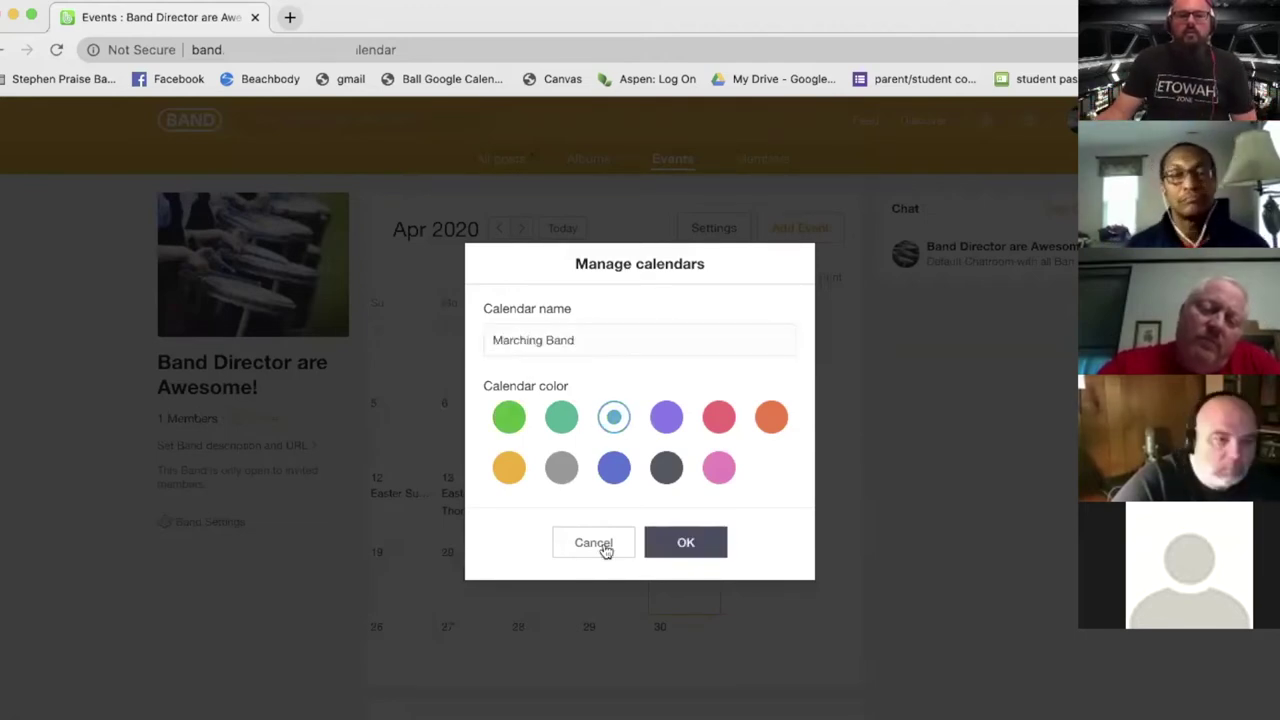
{"action": "left_click", "coordinate": [686, 544]}
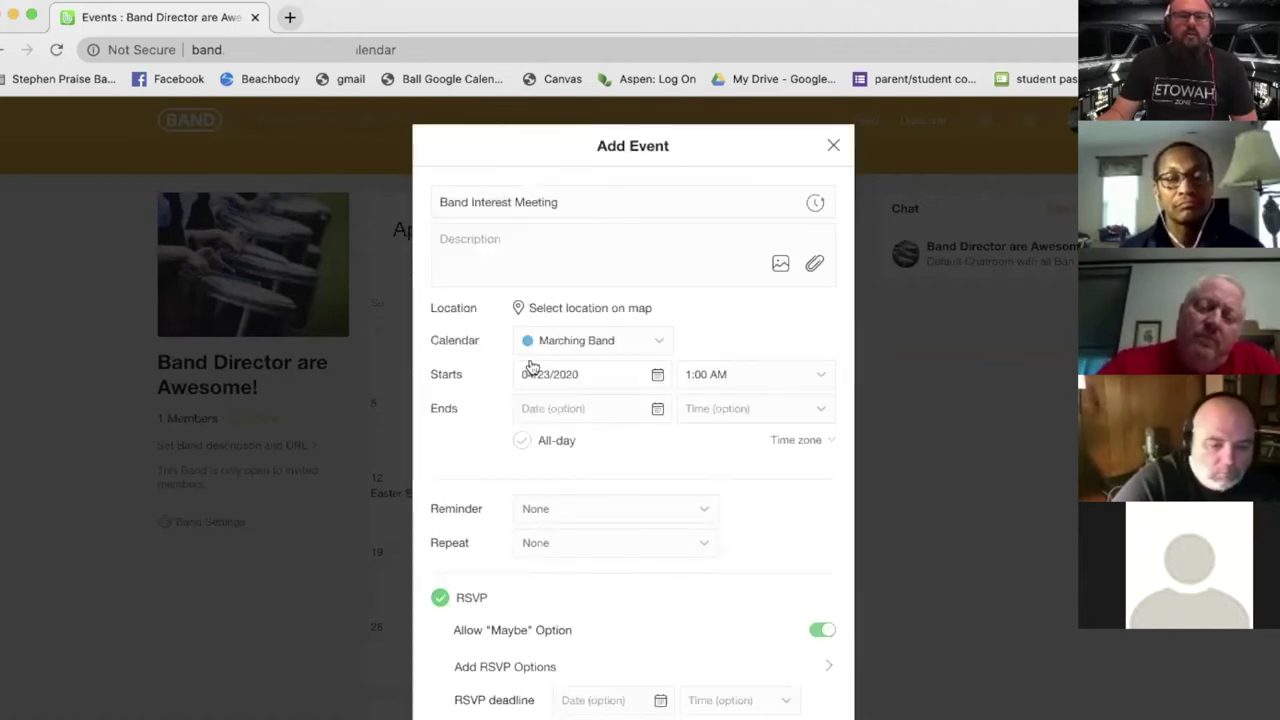
- Save the Band Interest Meeting event and check the band's posts feed
{"action": "scroll", "coordinate": [715, 480], "scroll_direction": "down", "scroll_amount": 3}
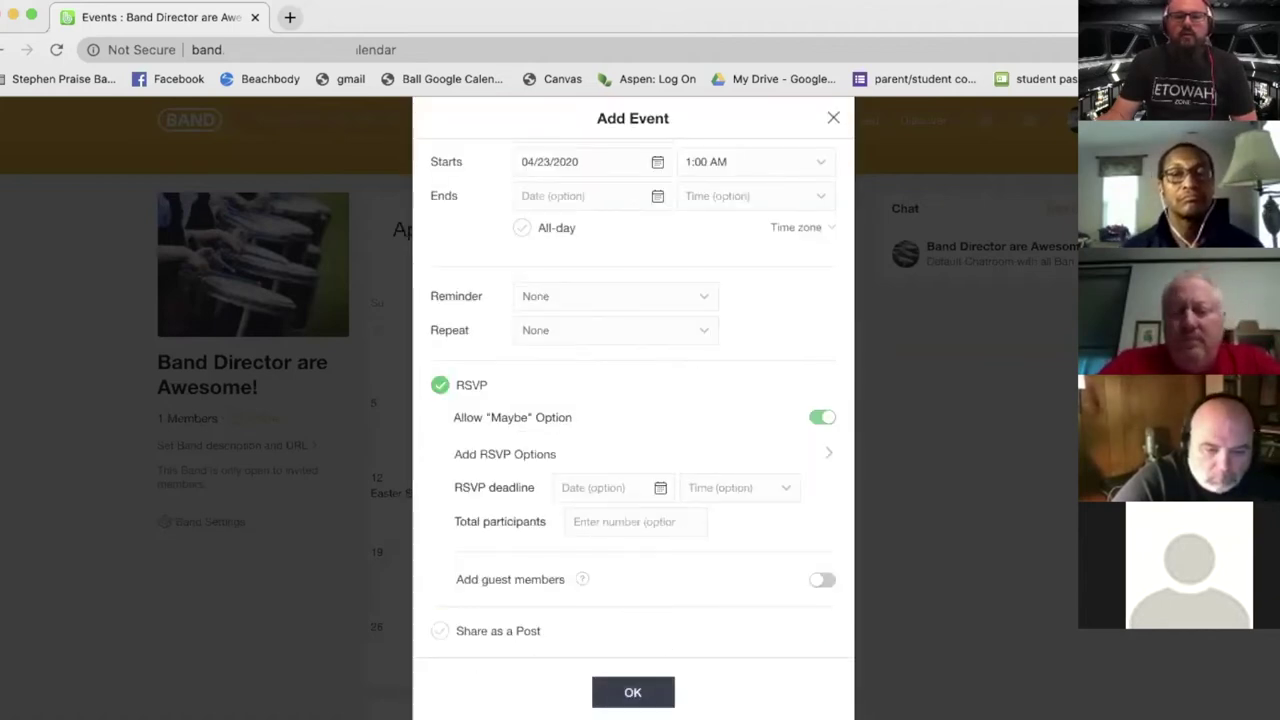
{"action": "left_click", "coordinate": [633, 694]}
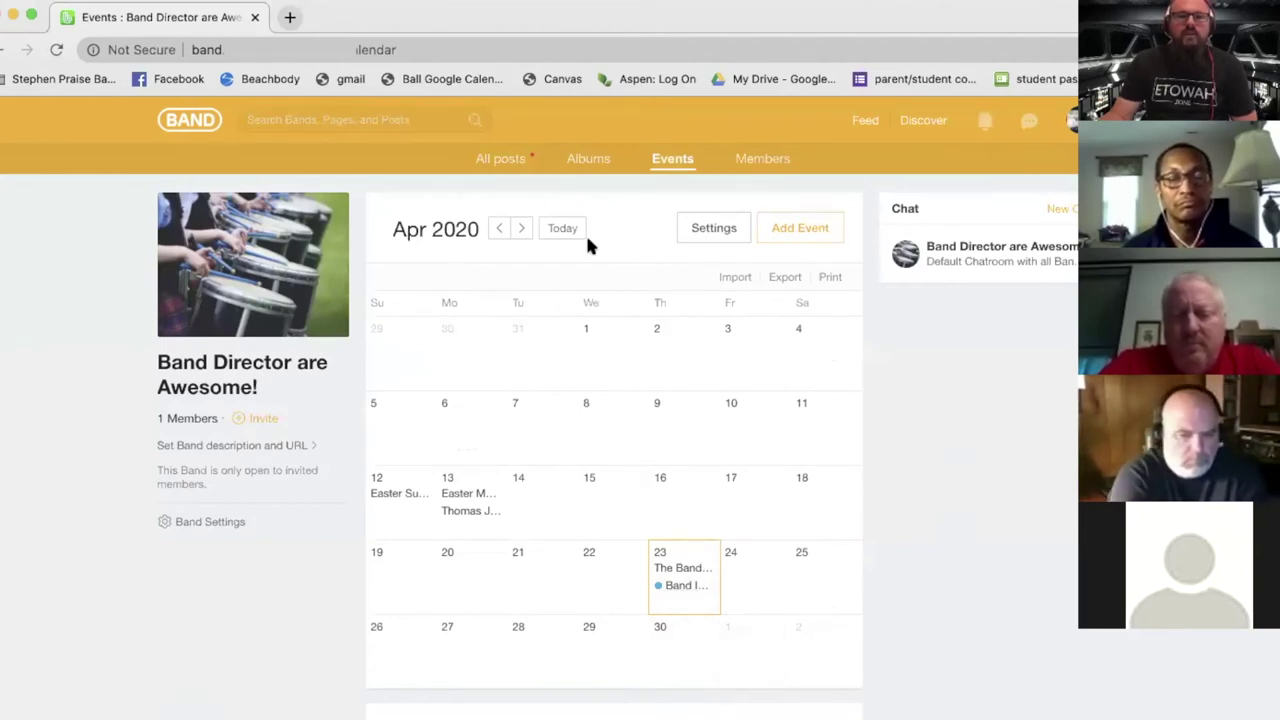
{"action": "left_click", "coordinate": [507, 163]}
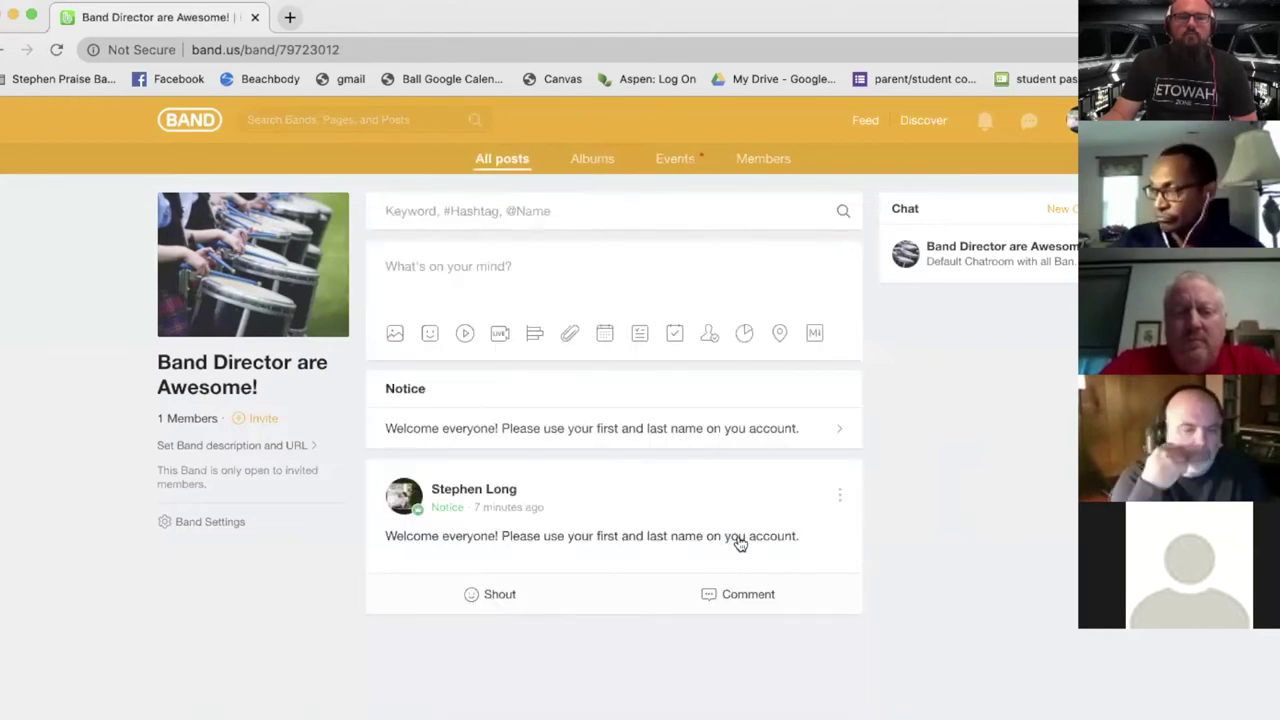
- In the band's event settings, set the permission to add events to Admin & Co-Admins
{"action": "left_click", "coordinate": [675, 165]}
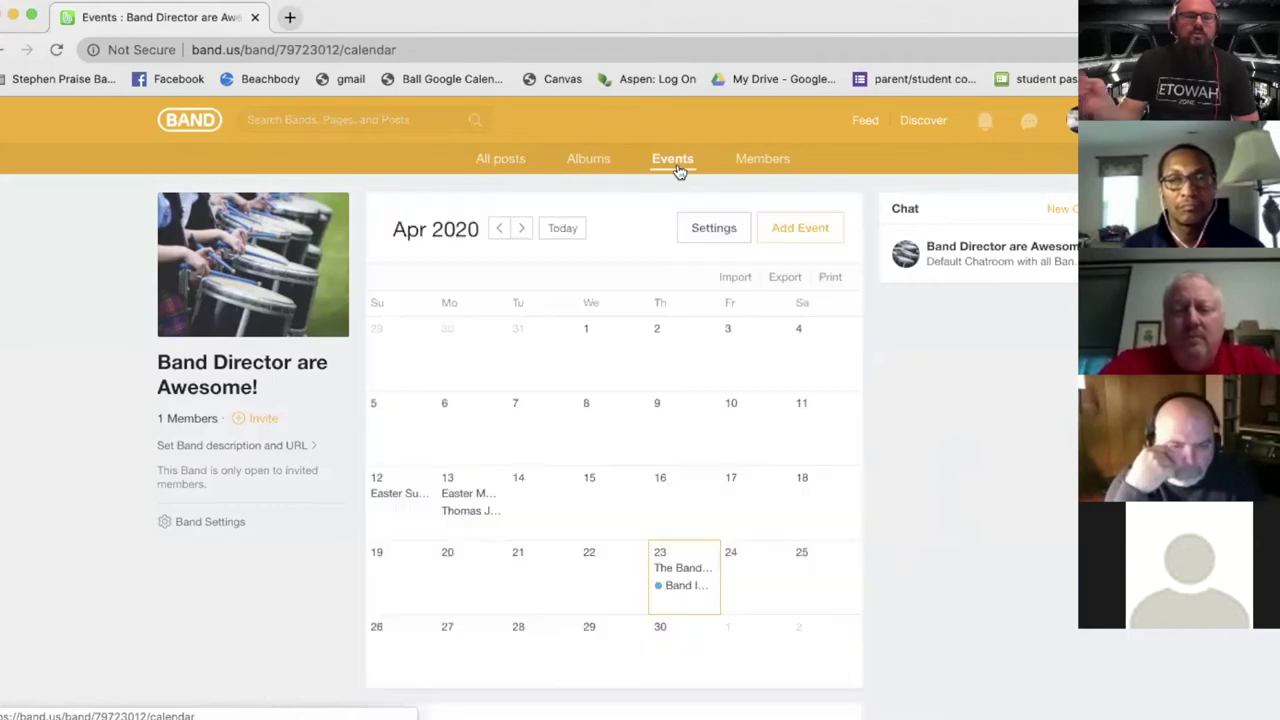
{"action": "left_click", "coordinate": [713, 229]}
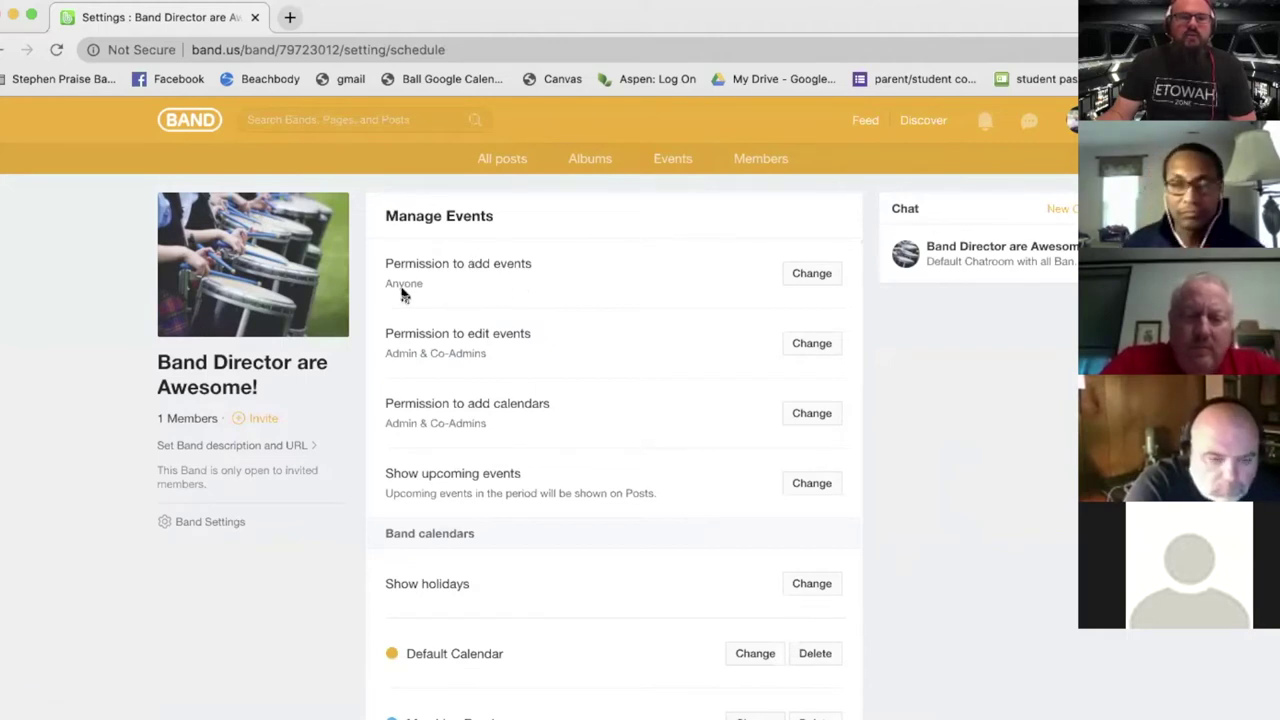
{"action": "left_click", "coordinate": [818, 280]}
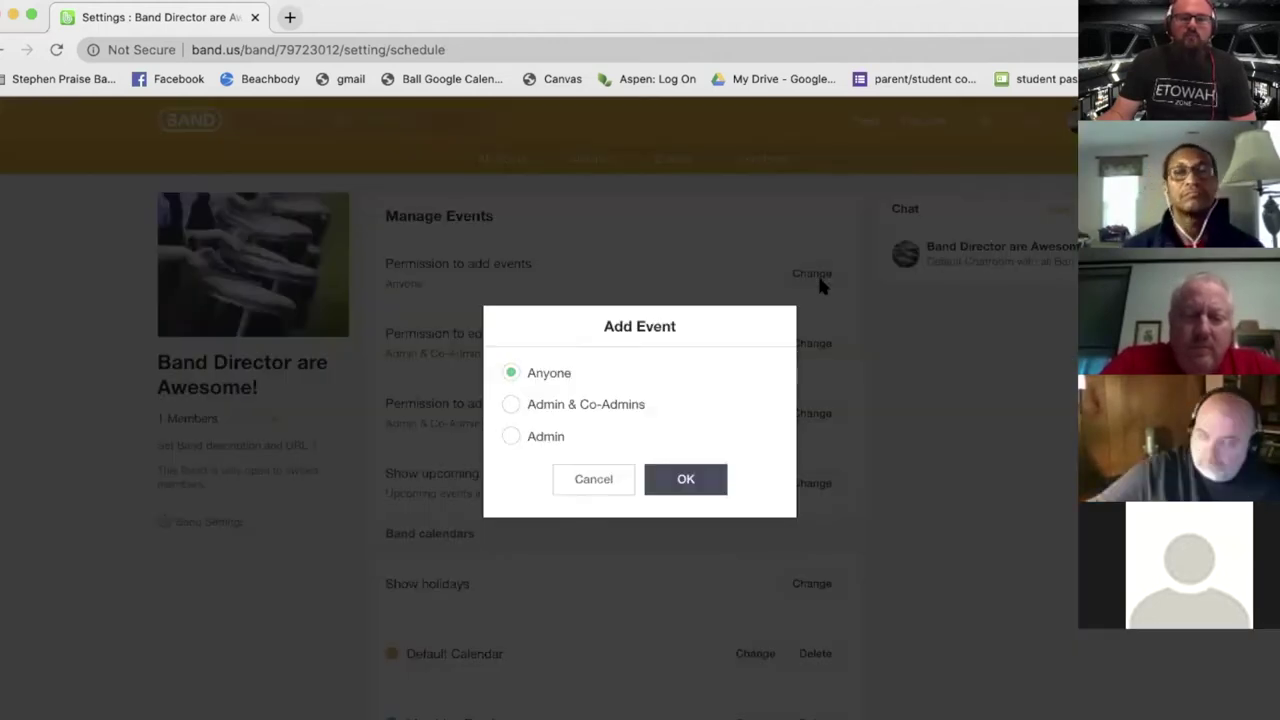
{"action": "left_click", "coordinate": [545, 440]}
{"action": "left_click", "coordinate": [546, 406]}
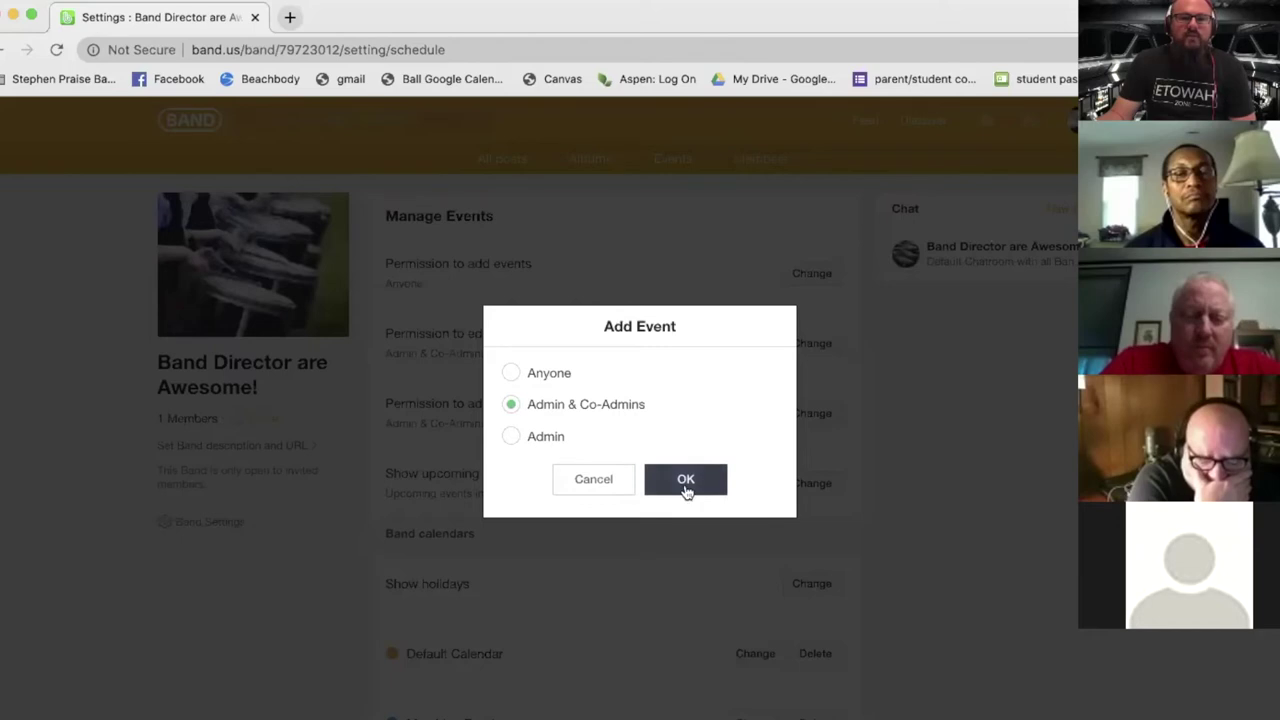
{"action": "left_click", "coordinate": [686, 481]}
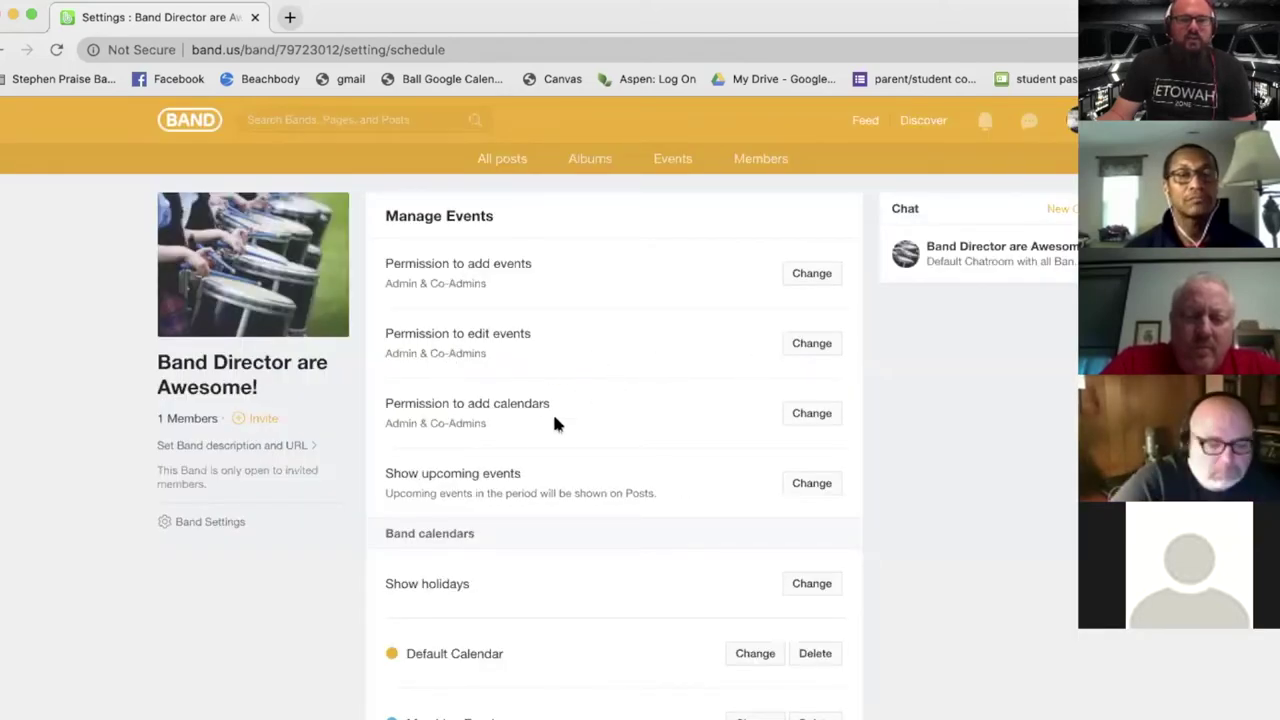
- Confirm Within 14 days as the period for showing upcoming events on the band's posts
{"action": "scroll", "coordinate": [560, 415], "scroll_direction": "down", "scroll_amount": 1}
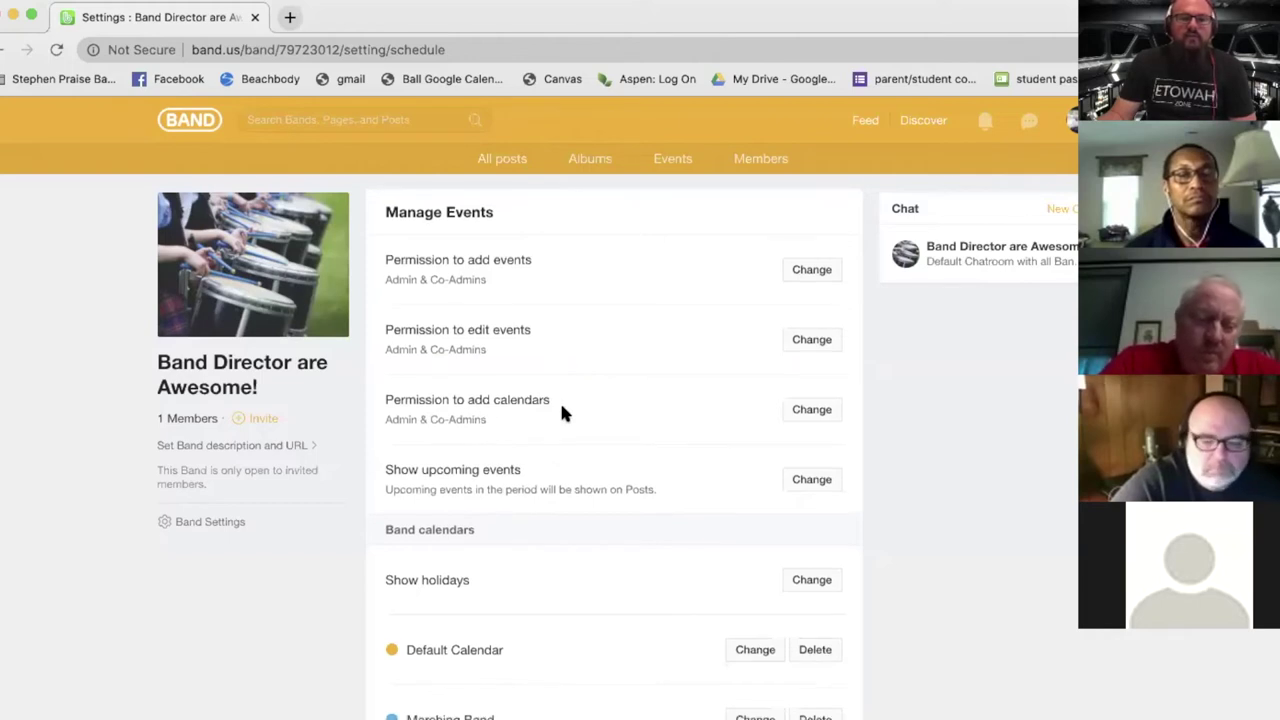
{"action": "scroll", "coordinate": [560, 415], "scroll_direction": "down", "scroll_amount": 2}
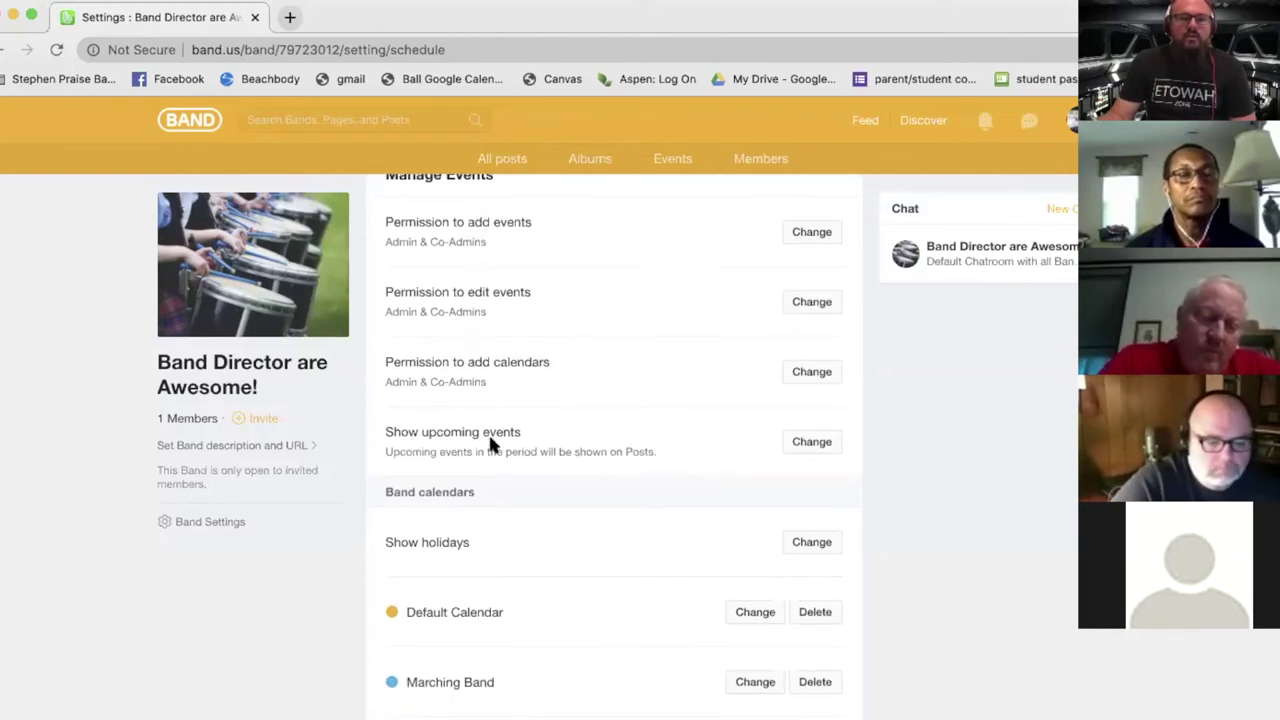
{"action": "left_click", "coordinate": [812, 442]}
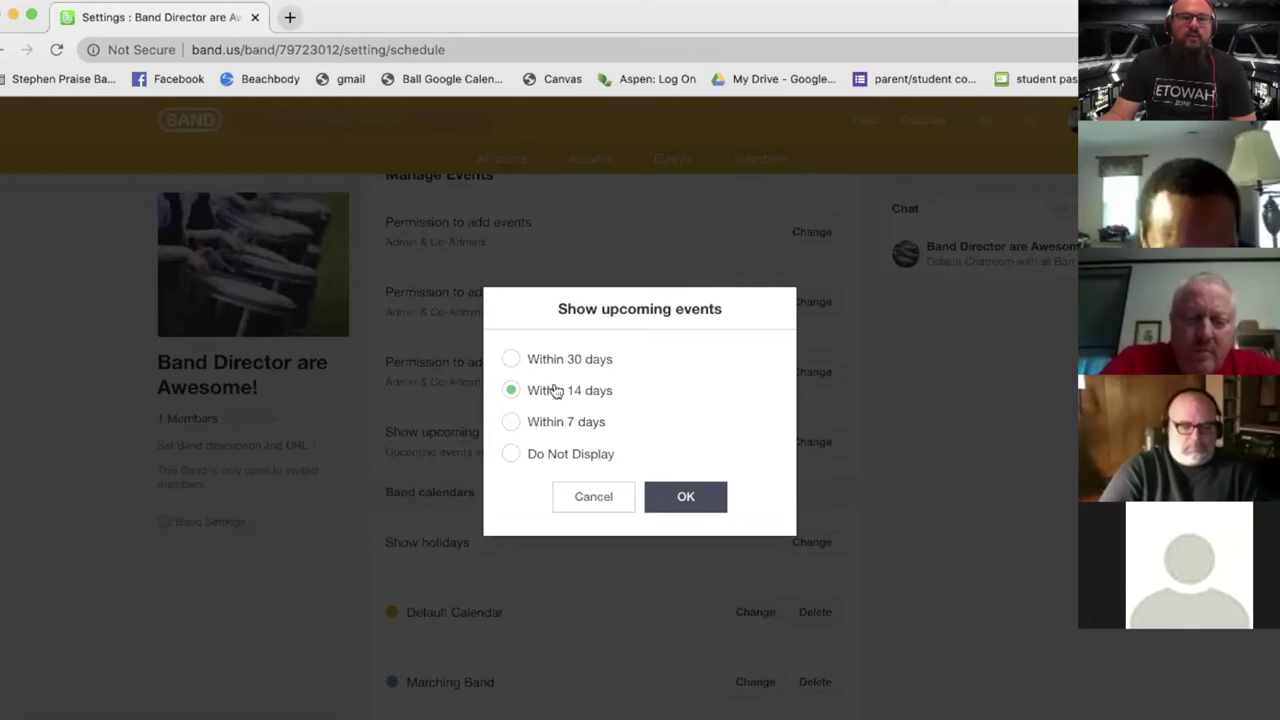
{"action": "left_click", "coordinate": [676, 495]}
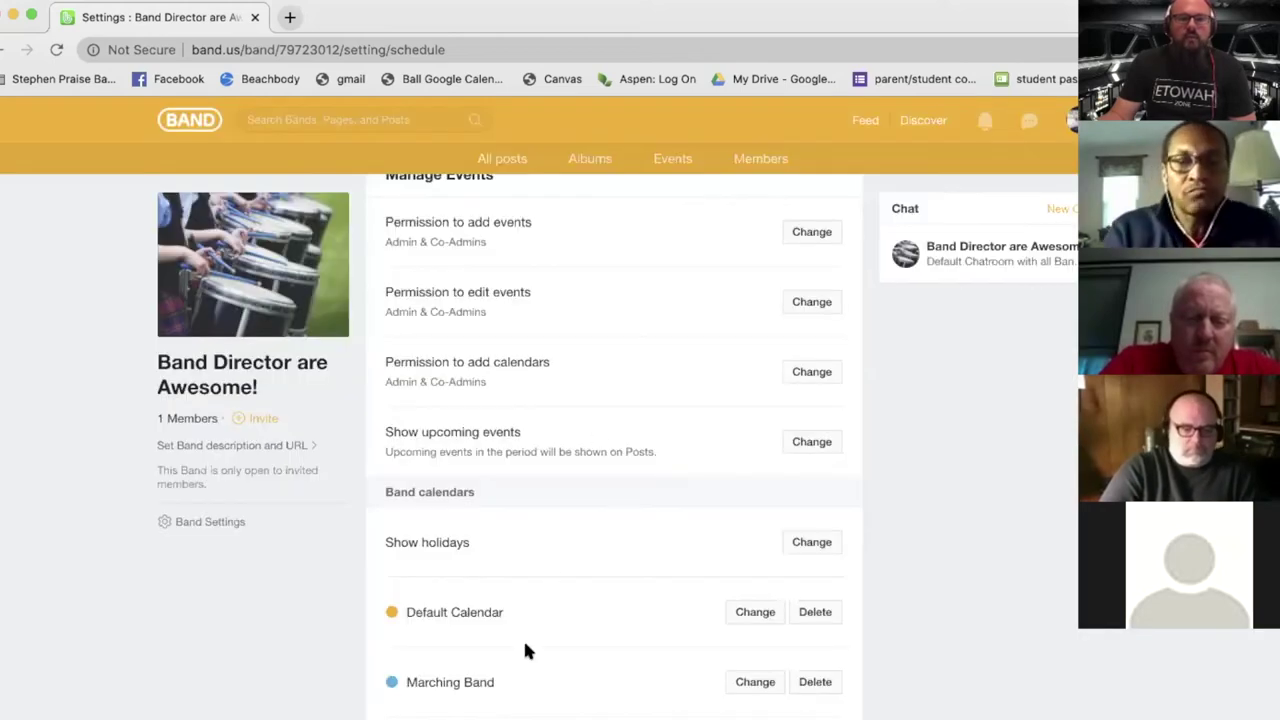
- Review the name and color options of the Marching Band calendar and leave them unsaved
{"action": "scroll", "coordinate": [597, 386], "scroll_direction": "down", "scroll_amount": 3}
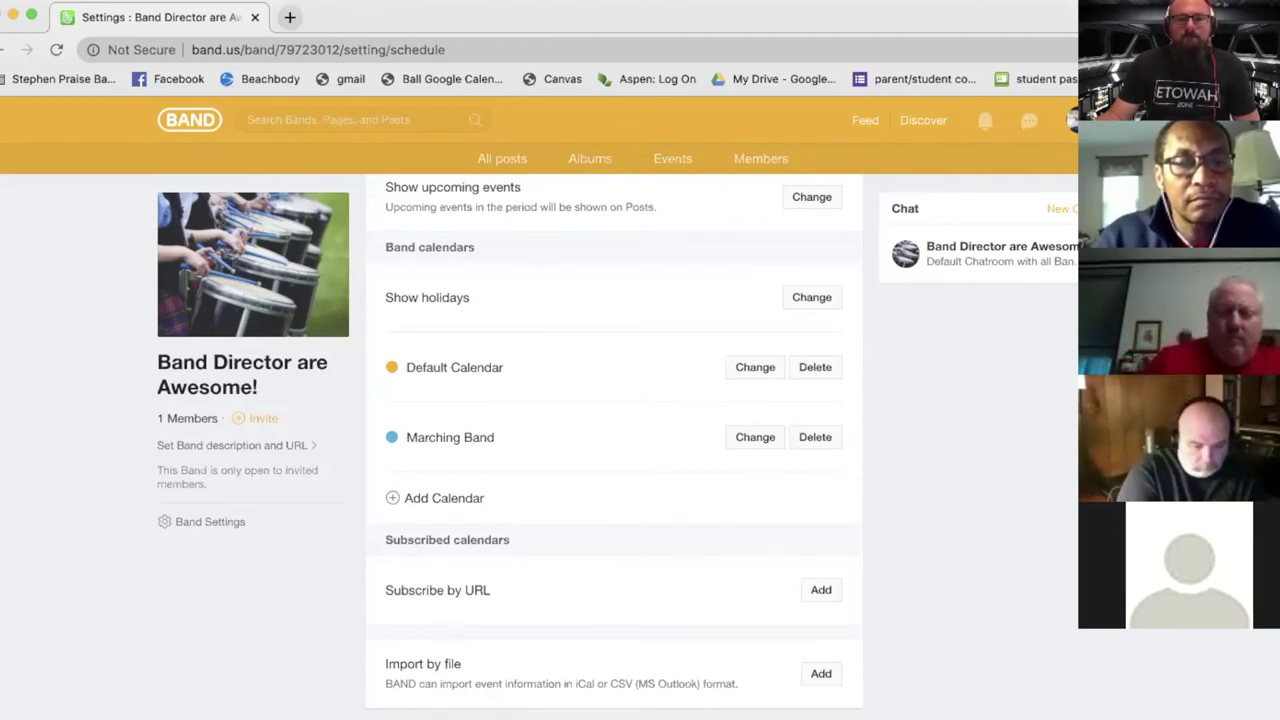
{"action": "scroll", "coordinate": [433, 684], "scroll_direction": "up", "scroll_amount": 3}
{"action": "scroll", "coordinate": [957, 417], "scroll_direction": "down", "scroll_amount": 3}
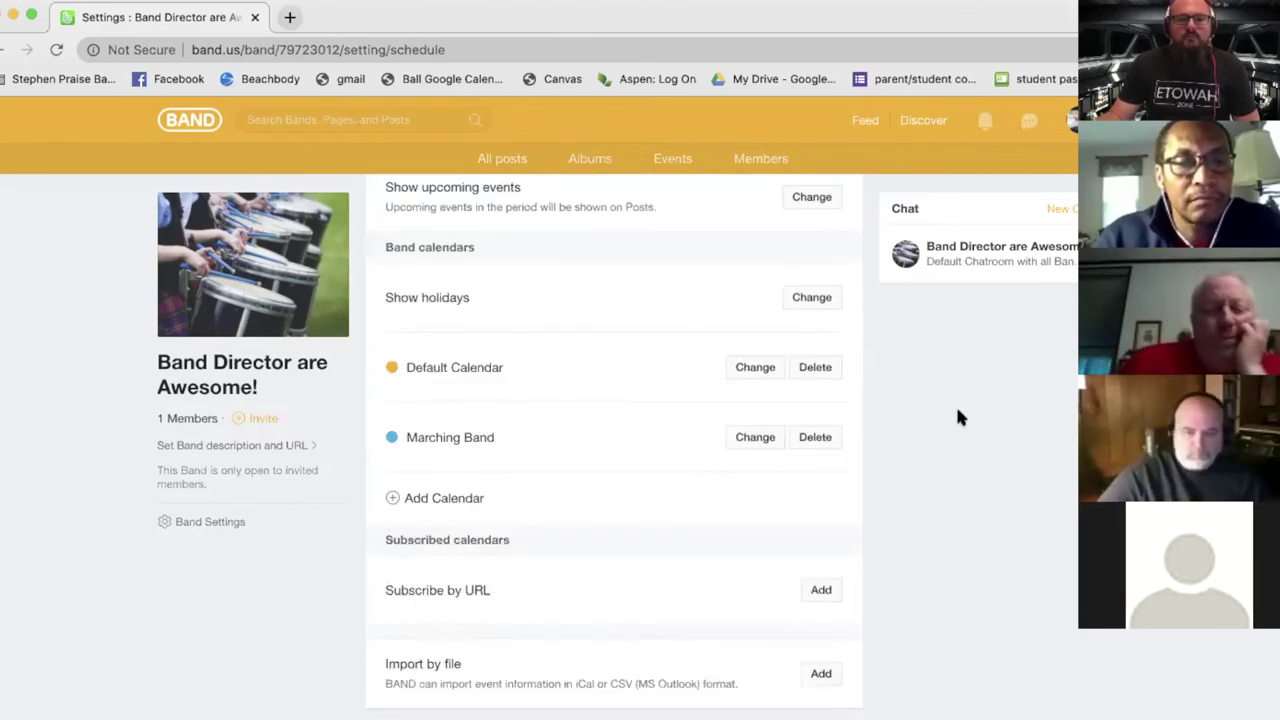
{"action": "left_click", "coordinate": [755, 437]}
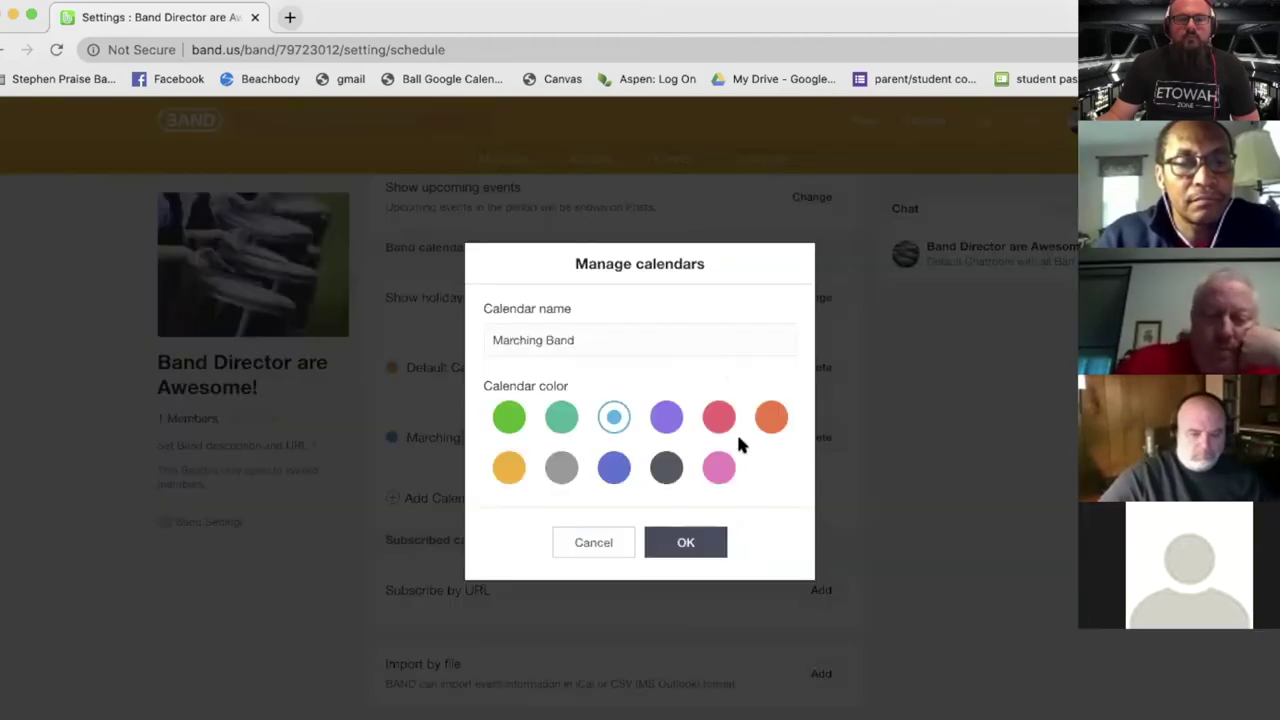
{"action": "left_click", "coordinate": [608, 541]}
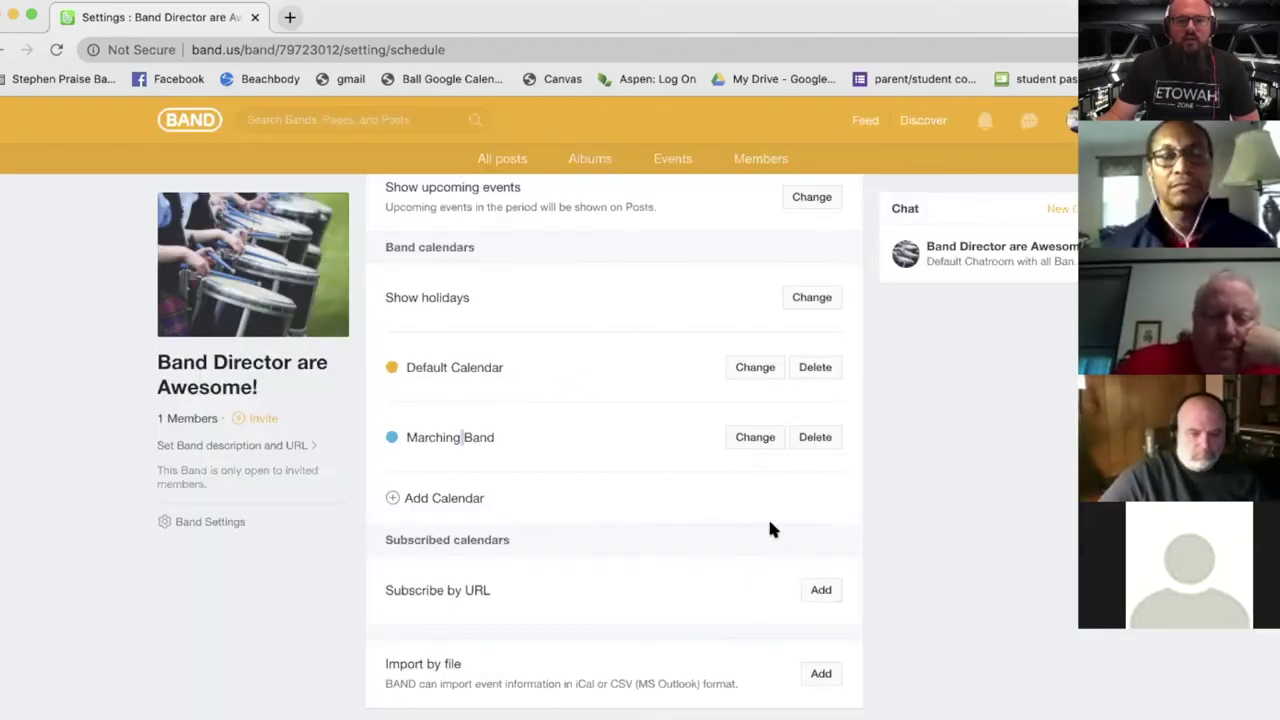
- Review the Subscribe by URL form for adding an iCal calendar and close it without subscribing
{"action": "left_click", "coordinate": [828, 588]}
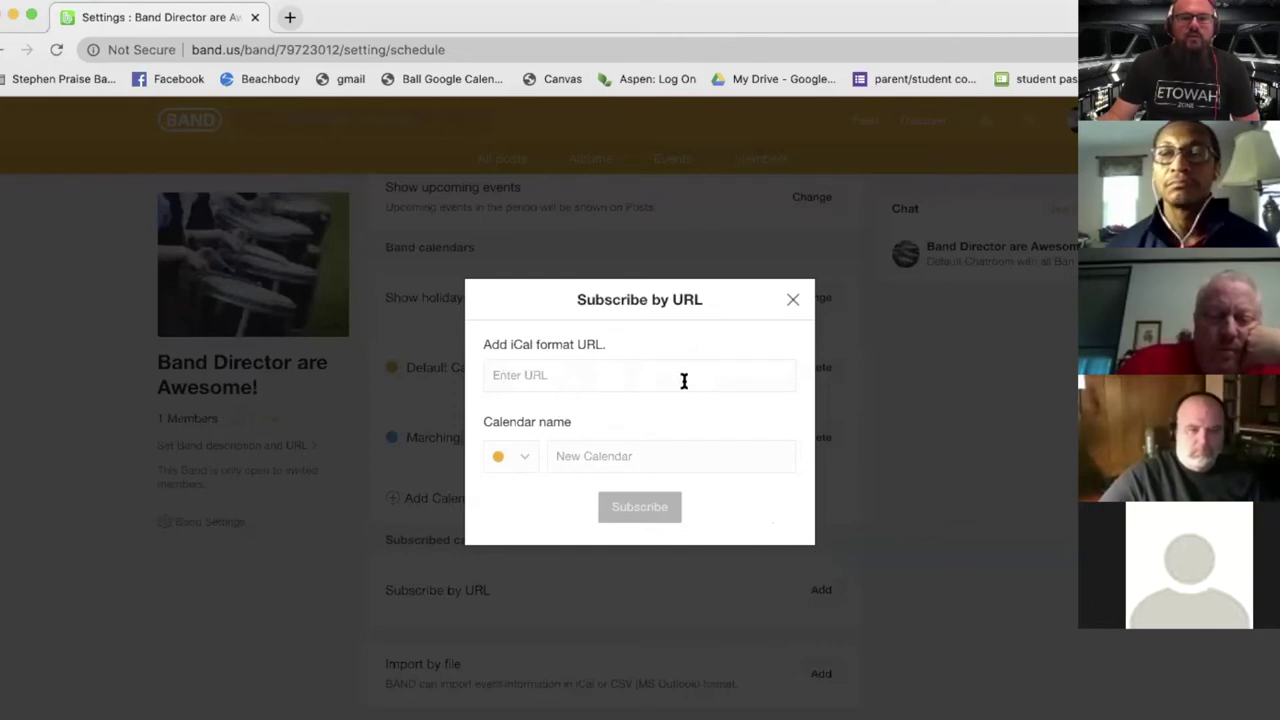
{"action": "left_click", "coordinate": [793, 299]}
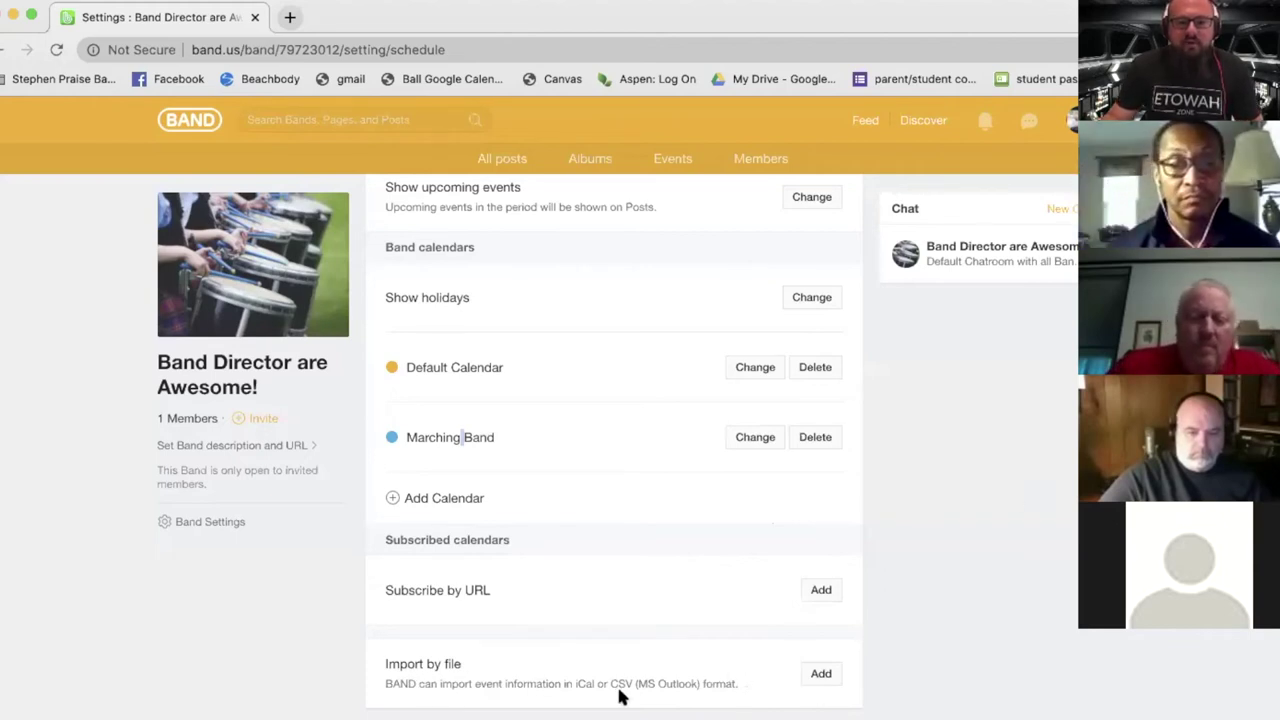
{"action": "scroll", "coordinate": [985, 373], "scroll_direction": "up", "scroll_amount": 3}
{"action": "scroll", "coordinate": [990, 375], "scroll_direction": "down", "scroll_amount": 3}
{"action": "scroll", "coordinate": [978, 390], "scroll_direction": "up", "scroll_amount": 3}
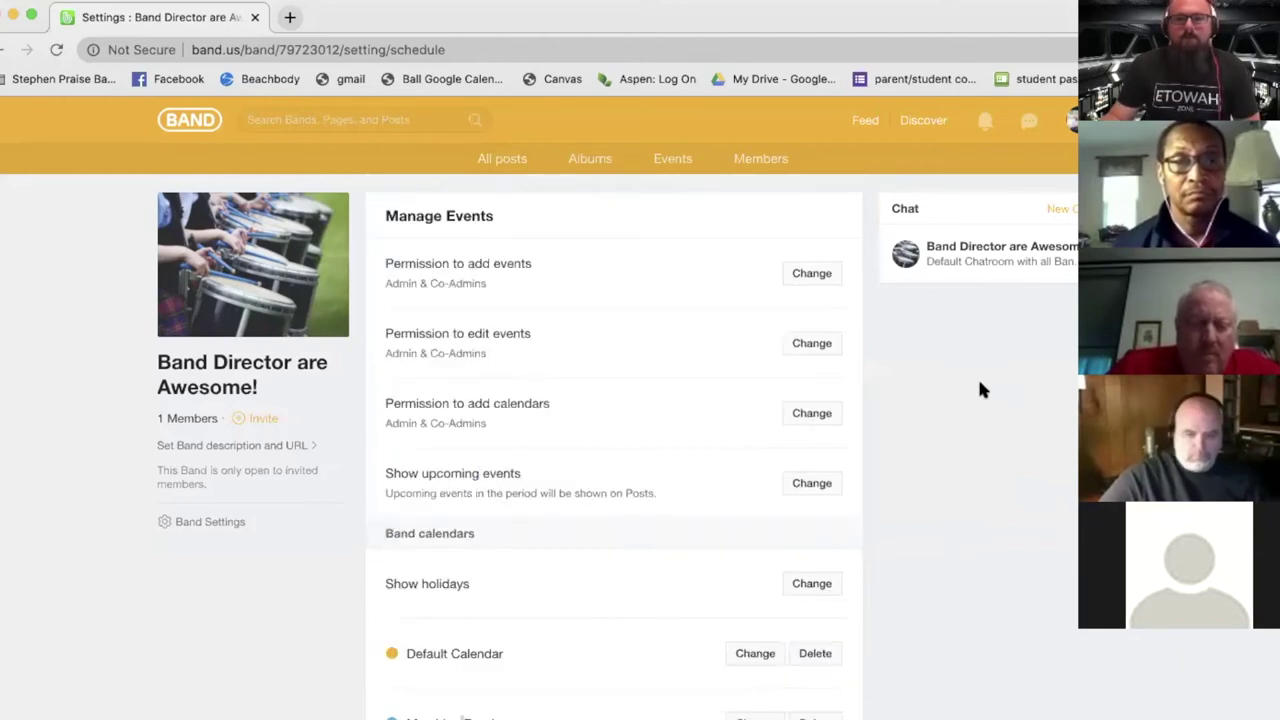
- Examine the full list of band settings, covering notifications, band info, new members, member activity and the band menu
{"action": "left_click", "coordinate": [503, 165]}
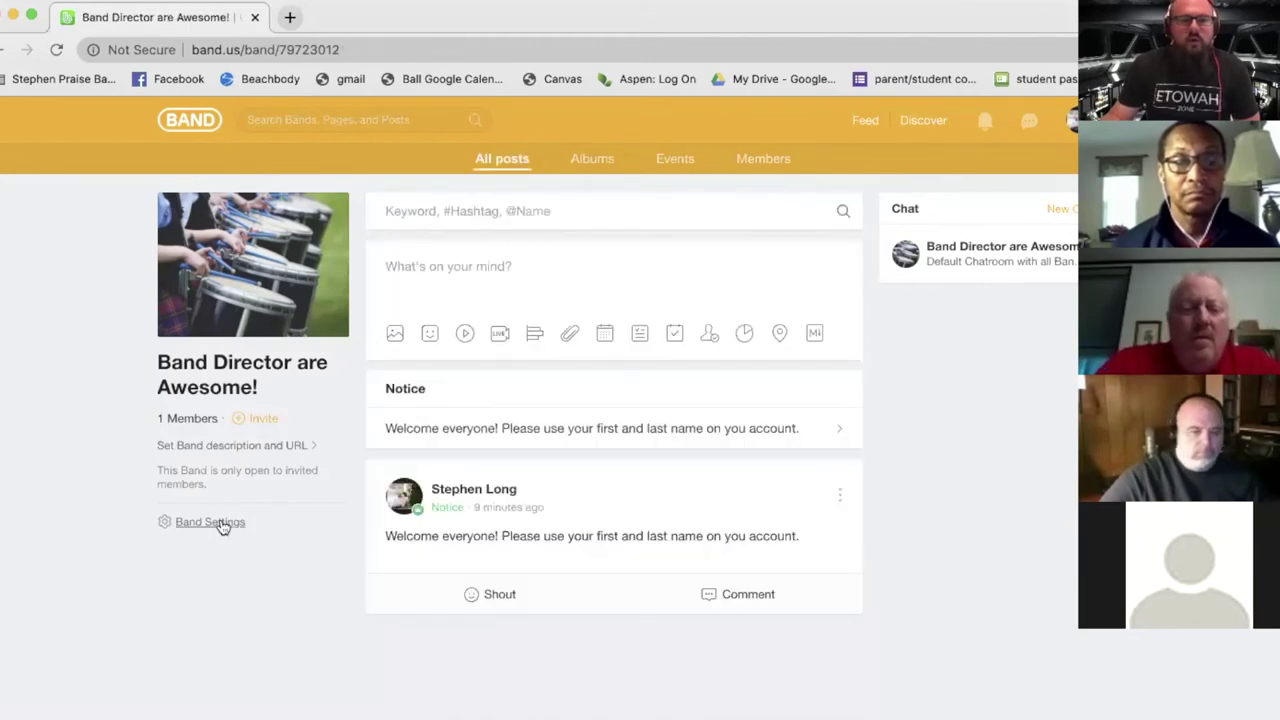
{"action": "left_click", "coordinate": [210, 522]}
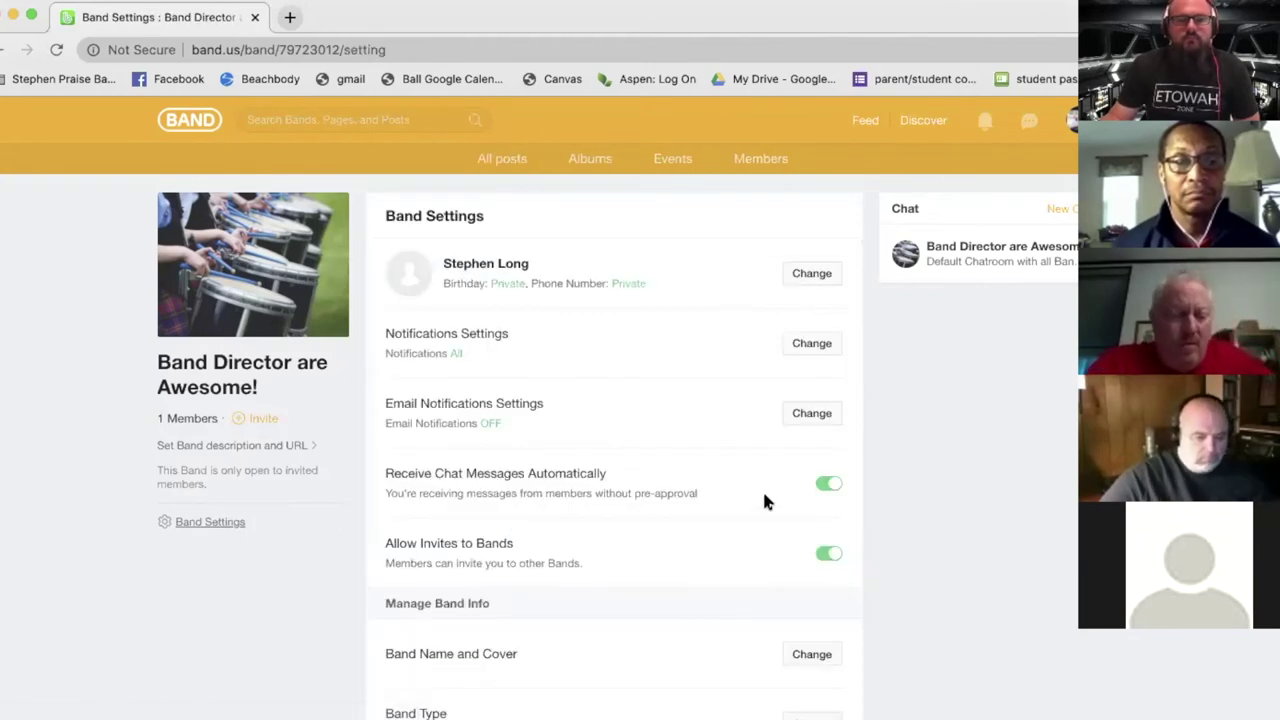
{"action": "scroll", "coordinate": [723, 395], "scroll_direction": "down", "scroll_amount": 8}
{"action": "scroll", "coordinate": [723, 403], "scroll_direction": "down", "scroll_amount": 3}
{"action": "scroll", "coordinate": [720, 405], "scroll_direction": "up", "scroll_amount": 10}
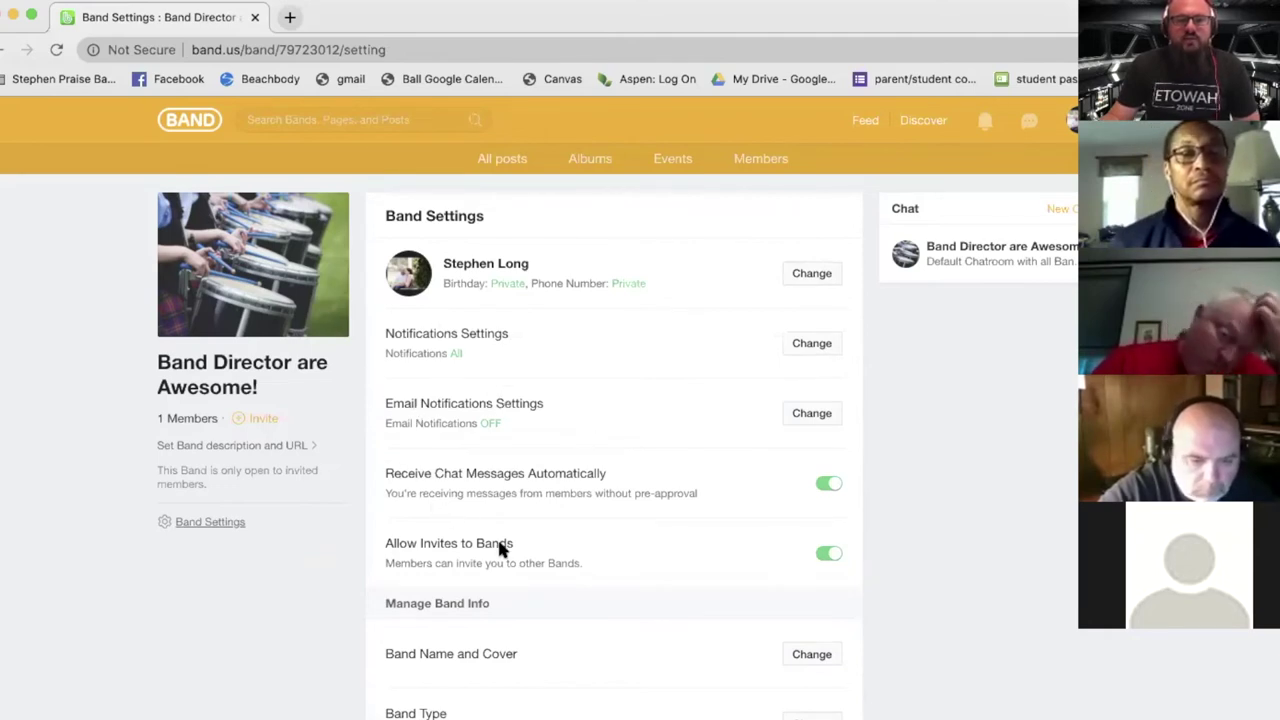
{"action": "scroll", "coordinate": [548, 527], "scroll_direction": "down", "scroll_amount": 3}
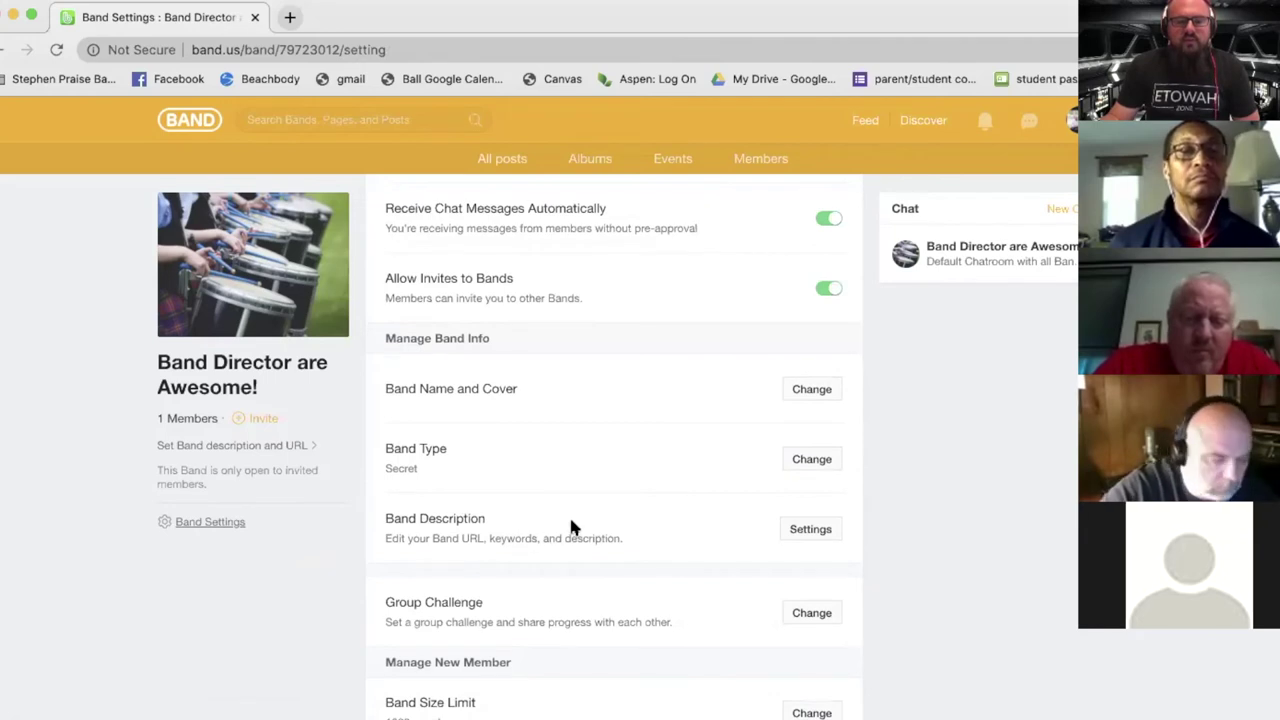
{"action": "scroll", "coordinate": [571, 520], "scroll_direction": "down", "scroll_amount": 2}
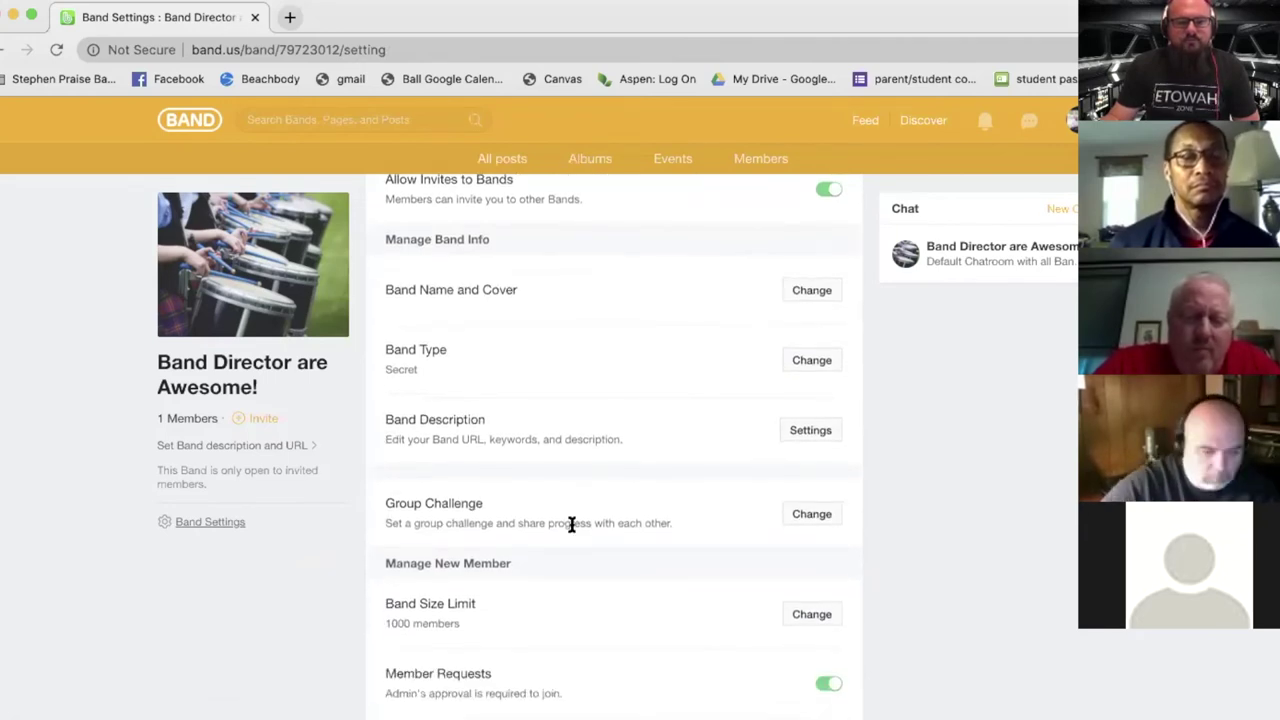
{"action": "scroll", "coordinate": [570, 525], "scroll_direction": "down", "scroll_amount": 4}
{"action": "scroll", "coordinate": [568, 533], "scroll_direction": "down", "scroll_amount": 3}
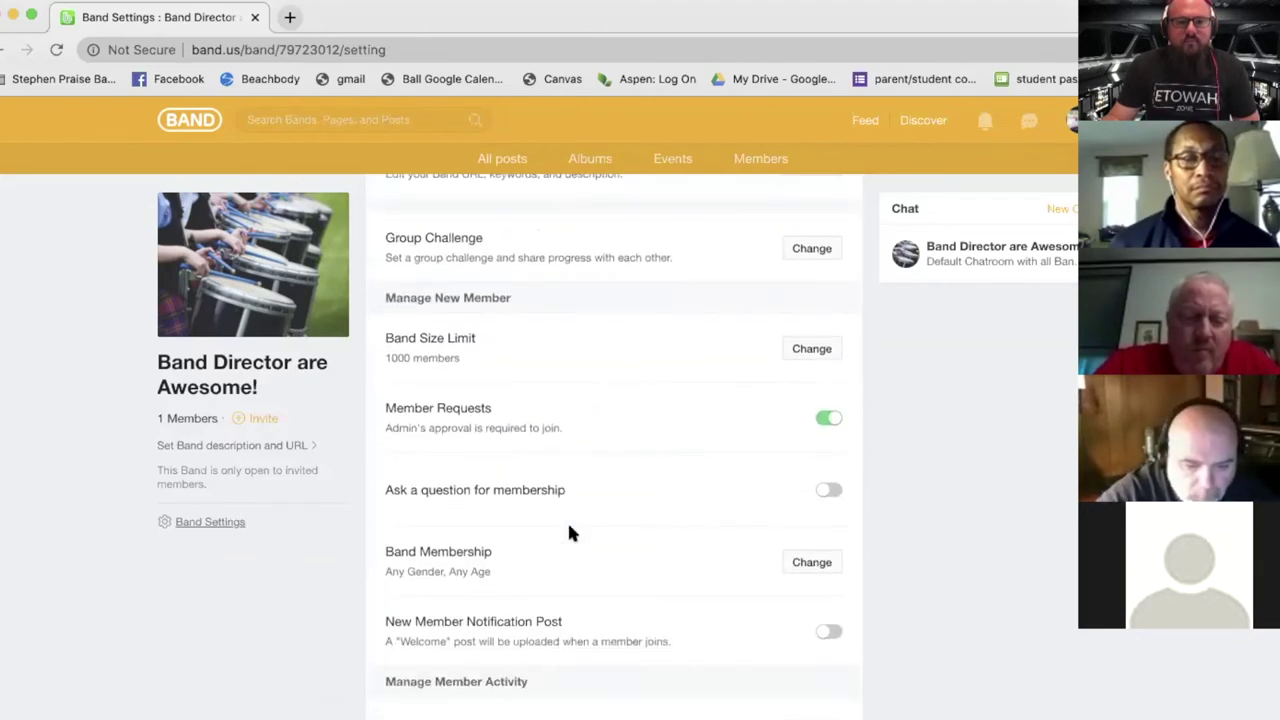
{"action": "scroll", "coordinate": [568, 533], "scroll_direction": "down", "scroll_amount": 1}
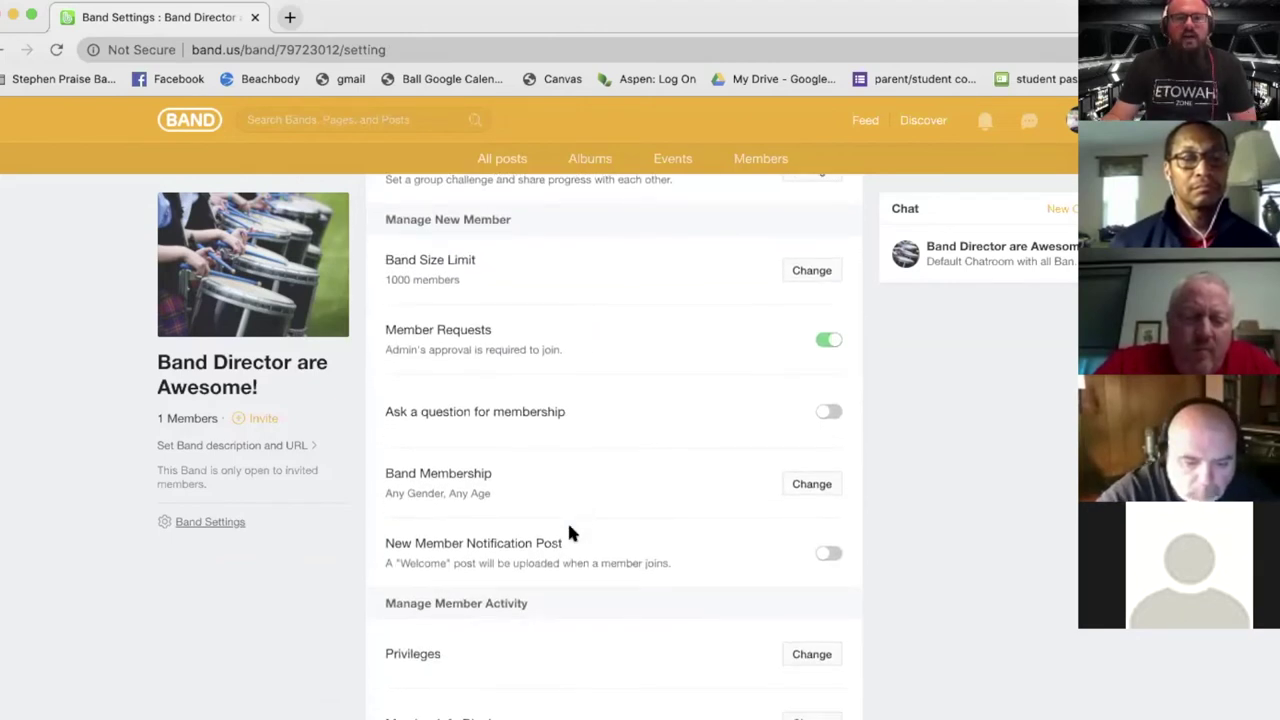
{"action": "scroll", "coordinate": [568, 533], "scroll_direction": "down", "scroll_amount": 2}
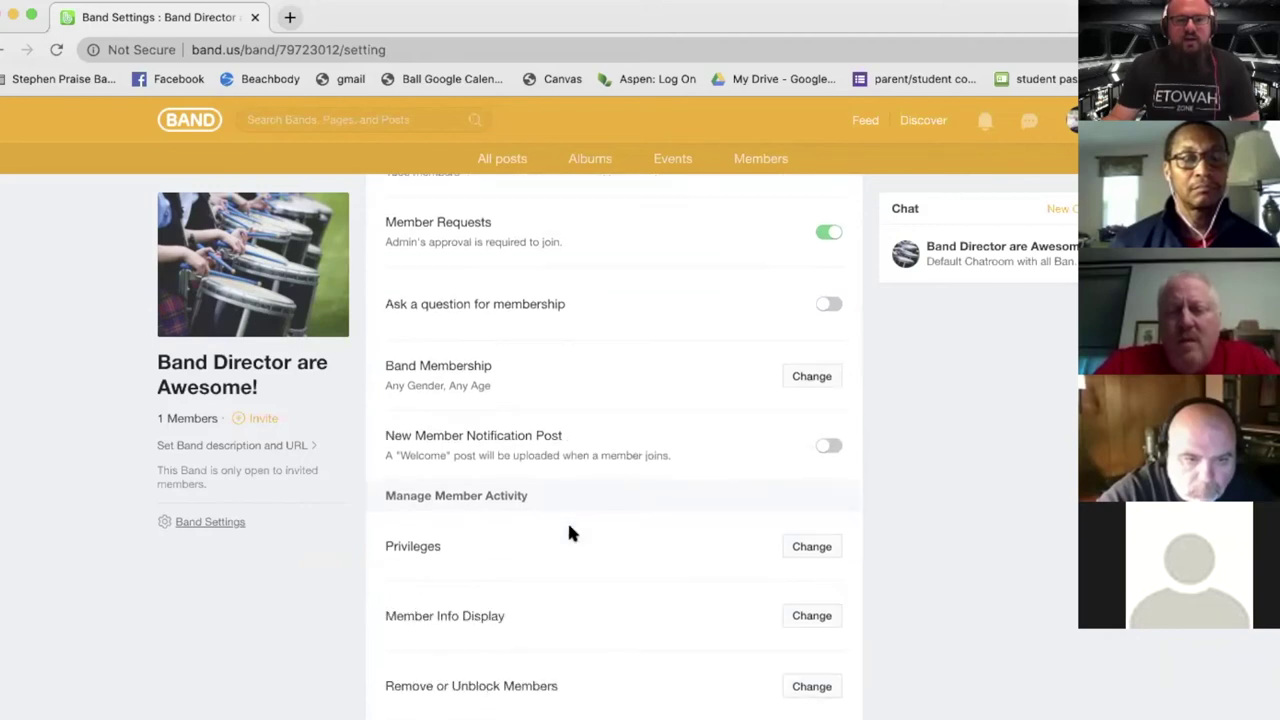
{"action": "scroll", "coordinate": [568, 533], "scroll_direction": "up", "scroll_amount": 6}
{"action": "scroll", "coordinate": [568, 533], "scroll_direction": "down", "scroll_amount": 3}
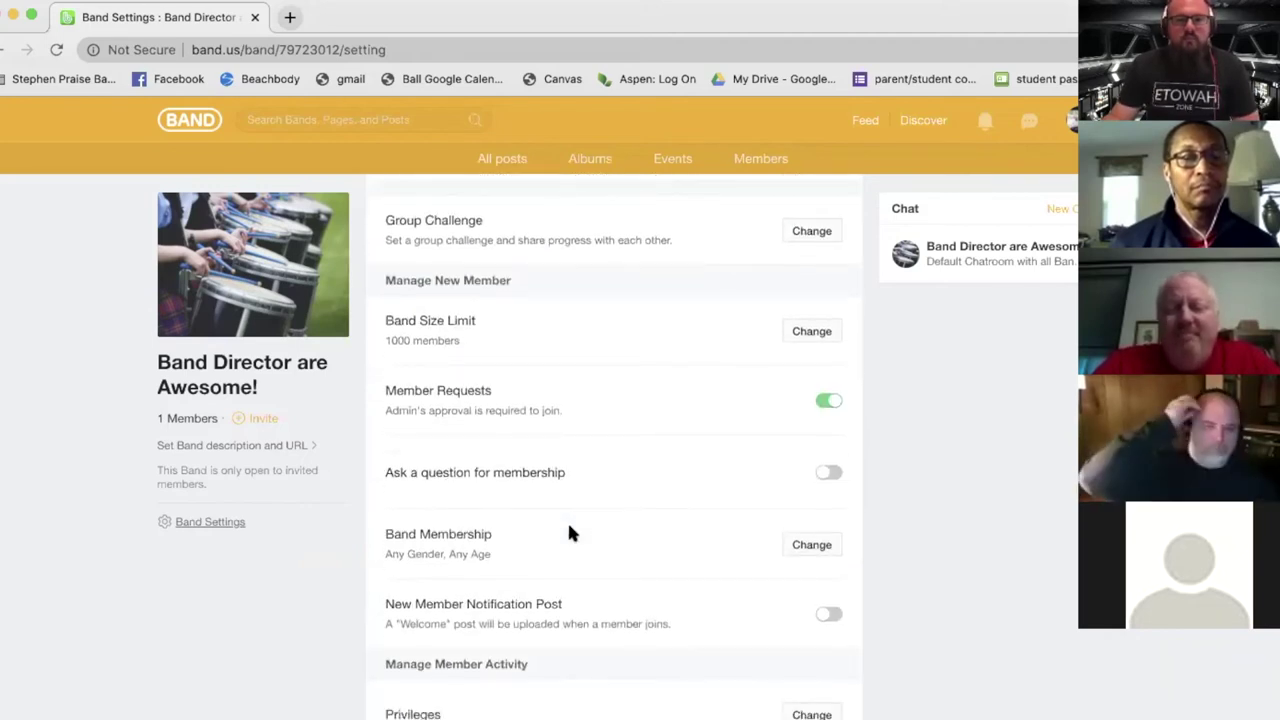
{"action": "scroll", "coordinate": [568, 533], "scroll_direction": "down", "scroll_amount": 7}
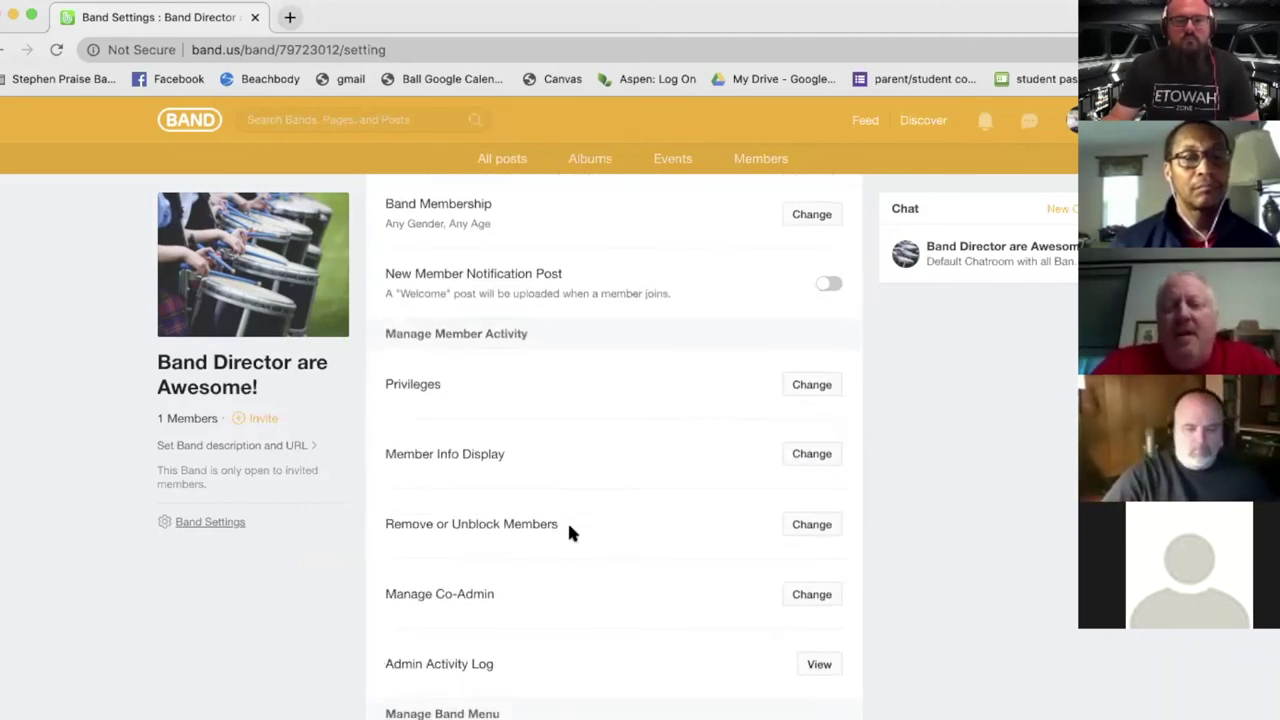
{"action": "scroll", "coordinate": [568, 533], "scroll_direction": "down", "scroll_amount": 11}
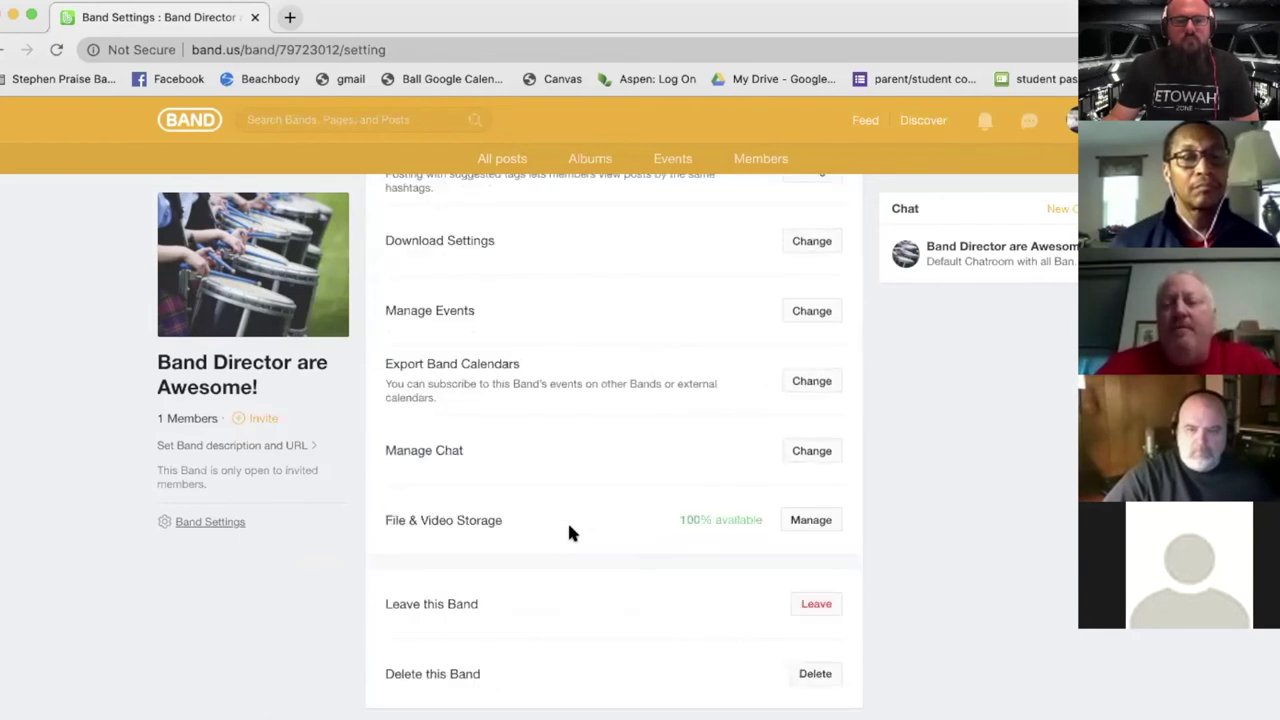
- Review the band calendar export options for Apple, Google, Outlook, Yahoo and a copyable URL, and return to the band's posts
{"action": "scroll", "coordinate": [482, 490], "scroll_direction": "up", "scroll_amount": 3}
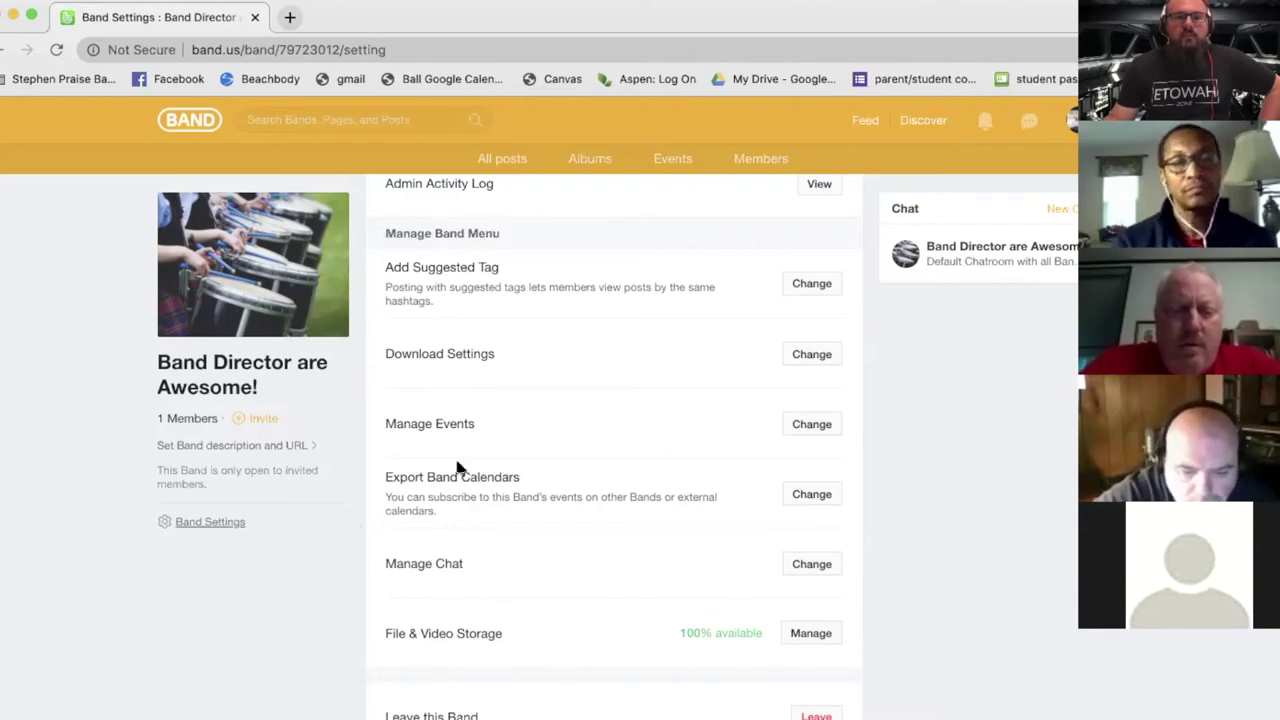
{"action": "left_click", "coordinate": [815, 493]}
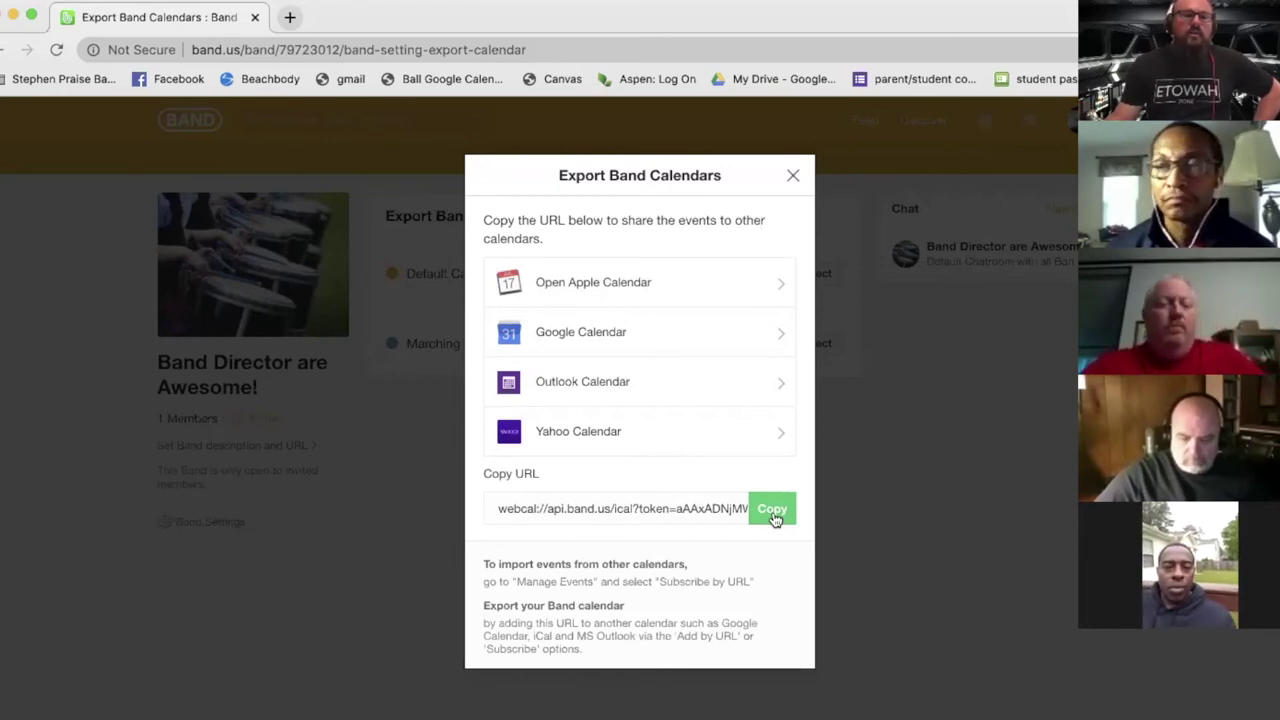
{"action": "left_click", "coordinate": [791, 178]}
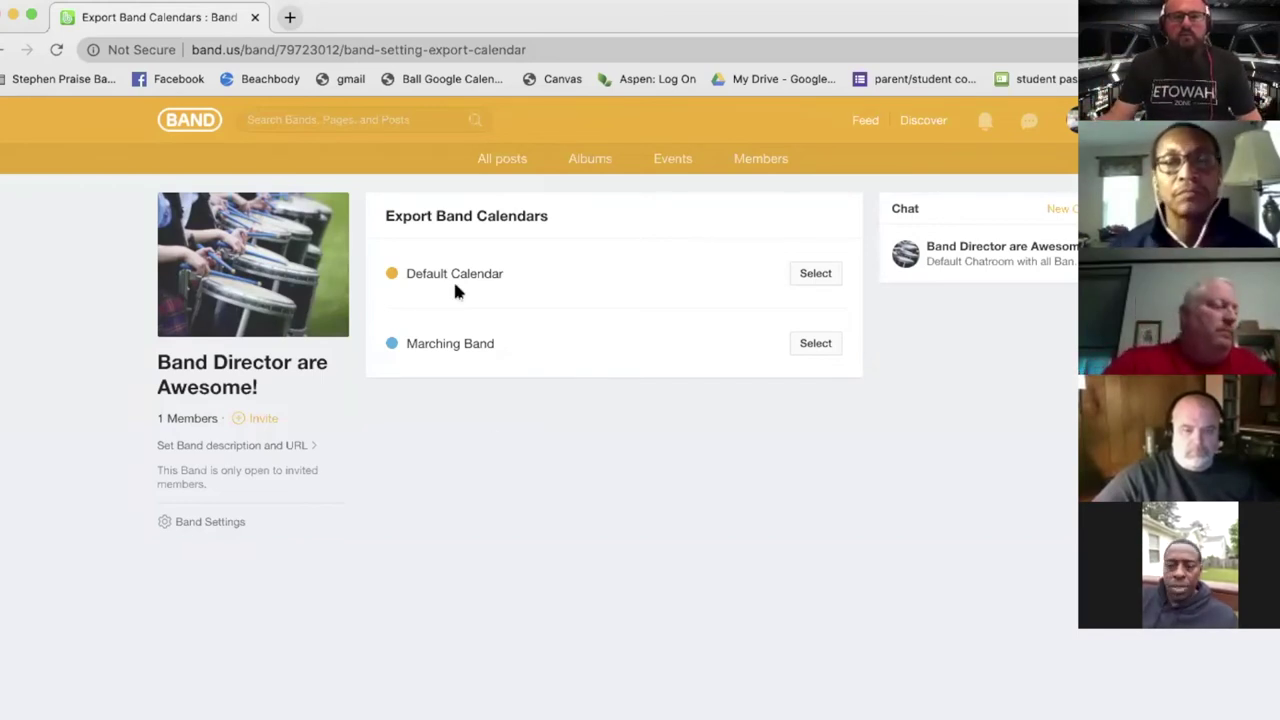
{"action": "left_click", "coordinate": [492, 163]}
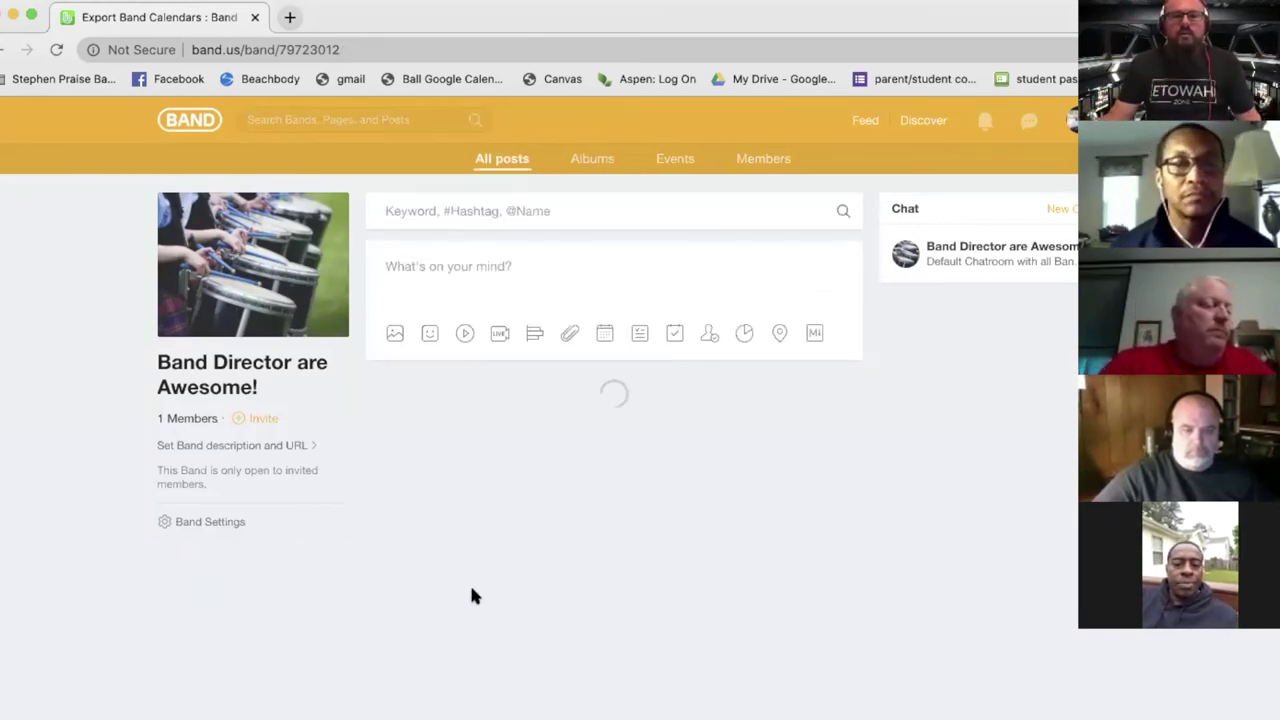
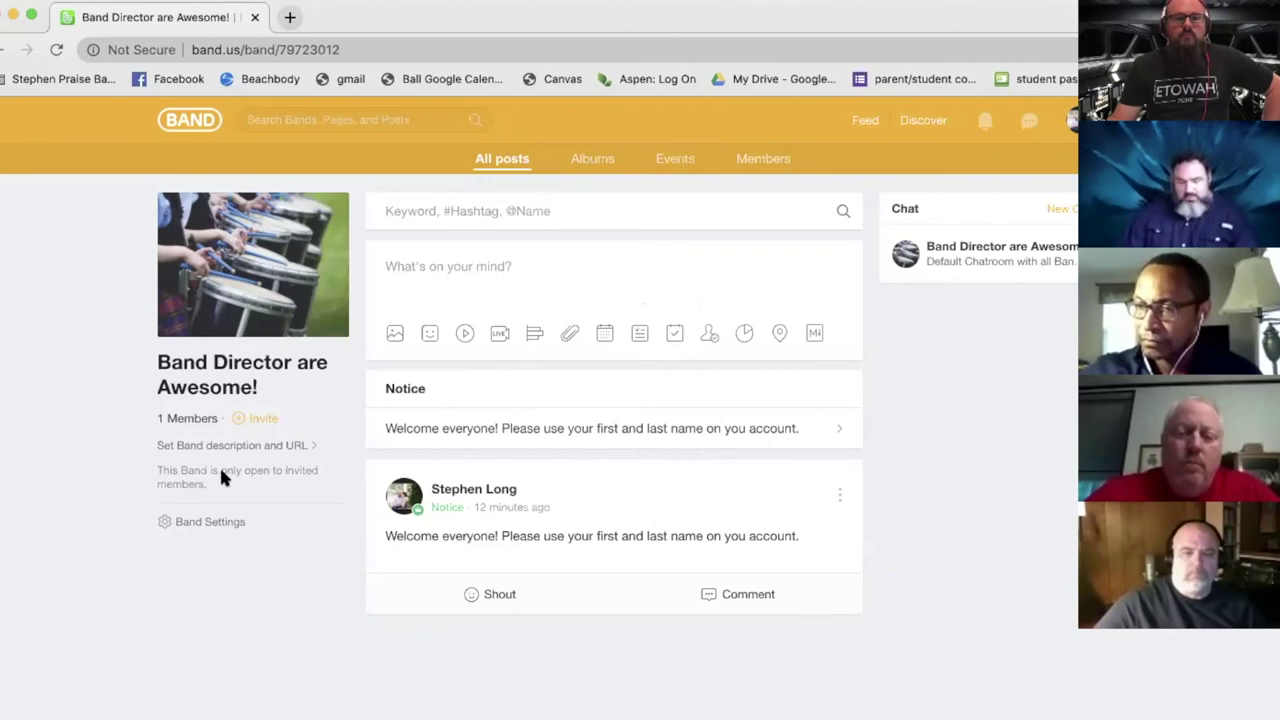
{"action": "left_click", "coordinate": [210, 521]}
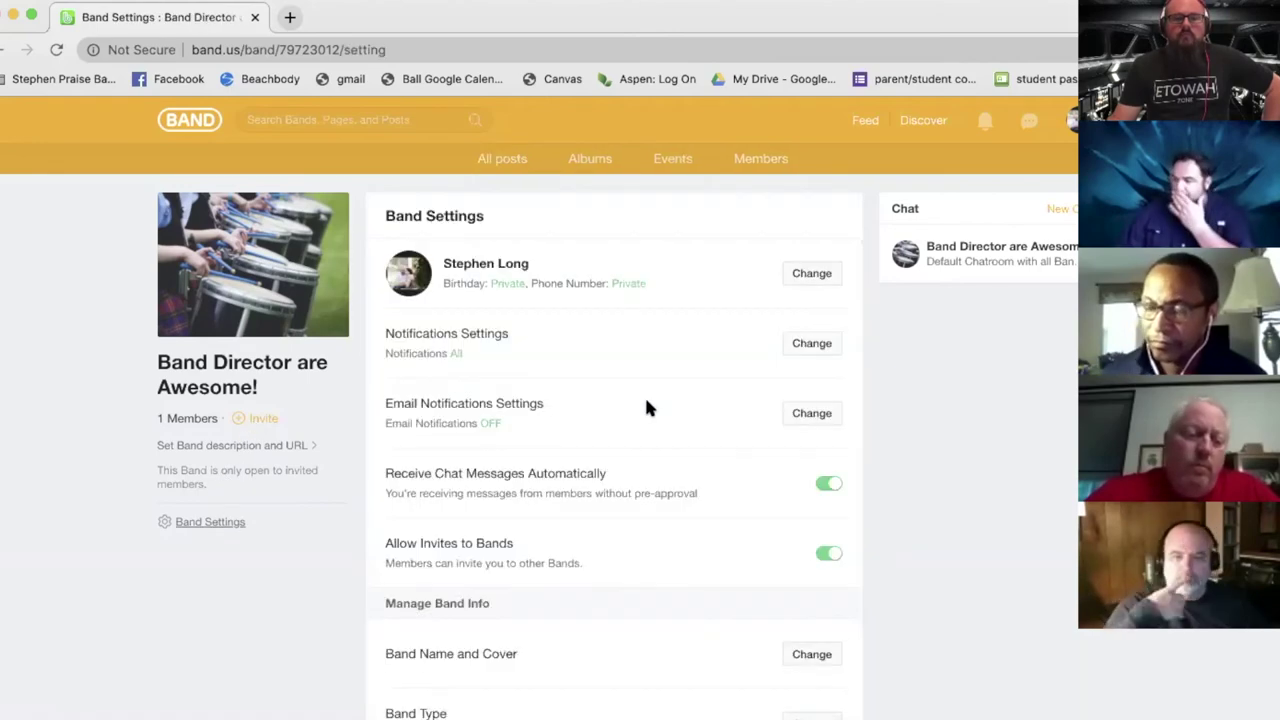
{"action": "scroll", "coordinate": [644, 394], "scroll_direction": "down", "scroll_amount": 5}
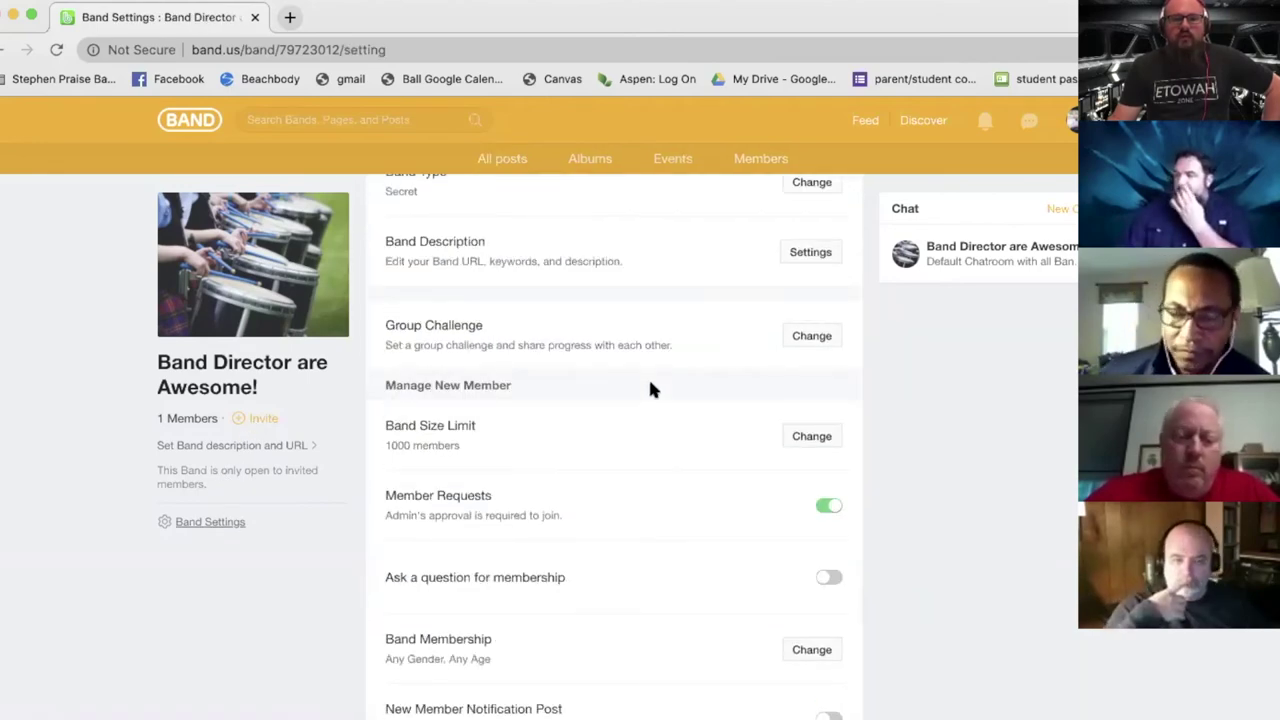
{"action": "scroll", "coordinate": [650, 389], "scroll_direction": "down", "scroll_amount": 10}
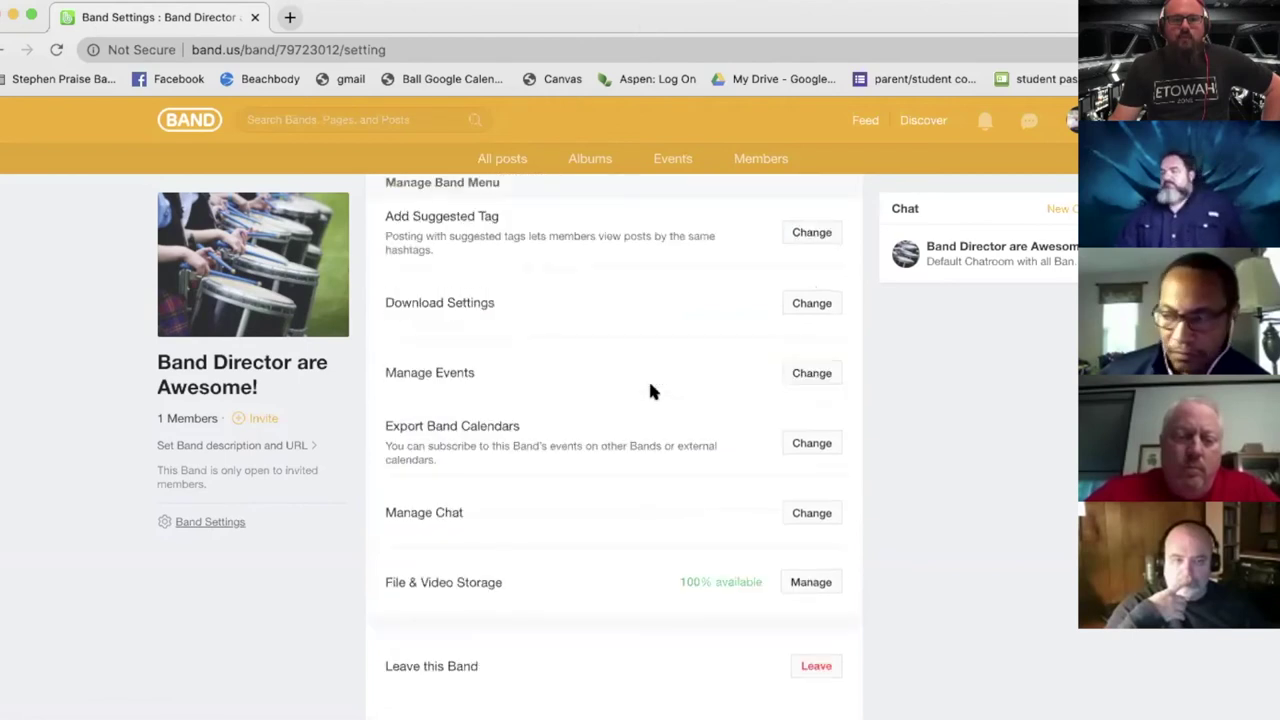
{"action": "scroll", "coordinate": [646, 385], "scroll_direction": "up", "scroll_amount": 15}
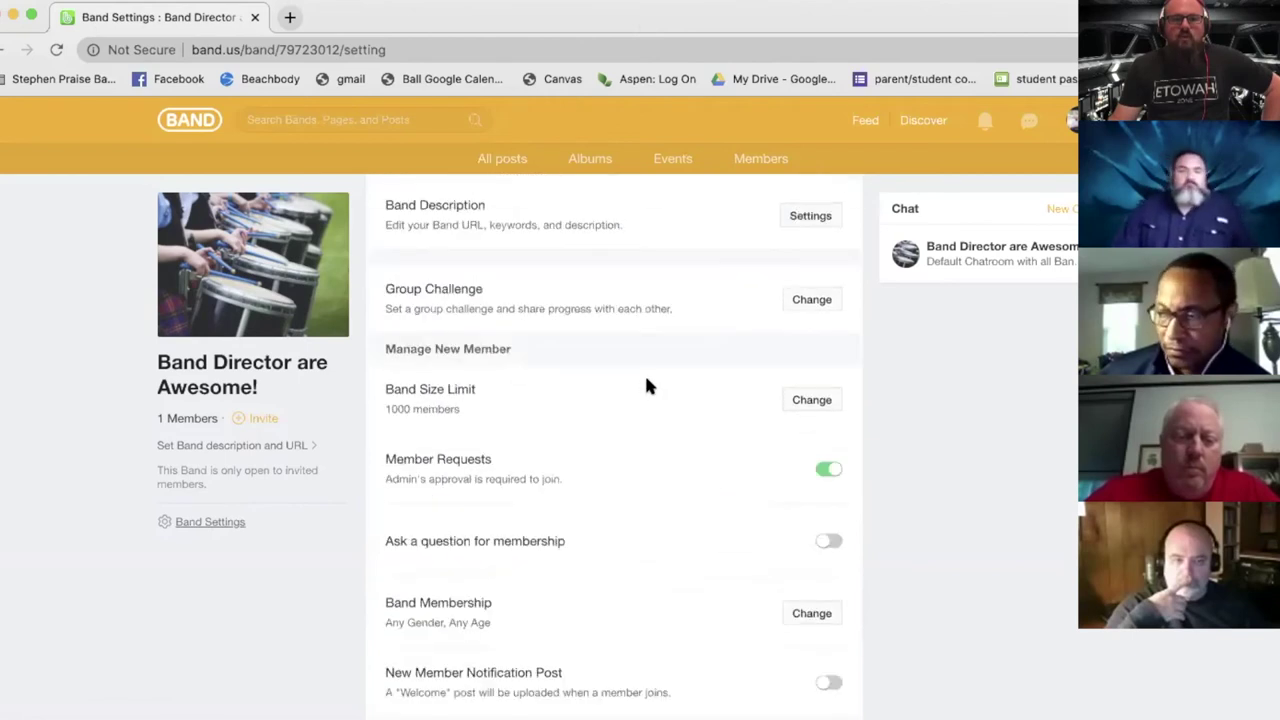
- Review the event settings and the Subscribe by URL form for an iCal calendar, closing the form without subscribing
{"action": "left_click", "coordinate": [665, 163]}
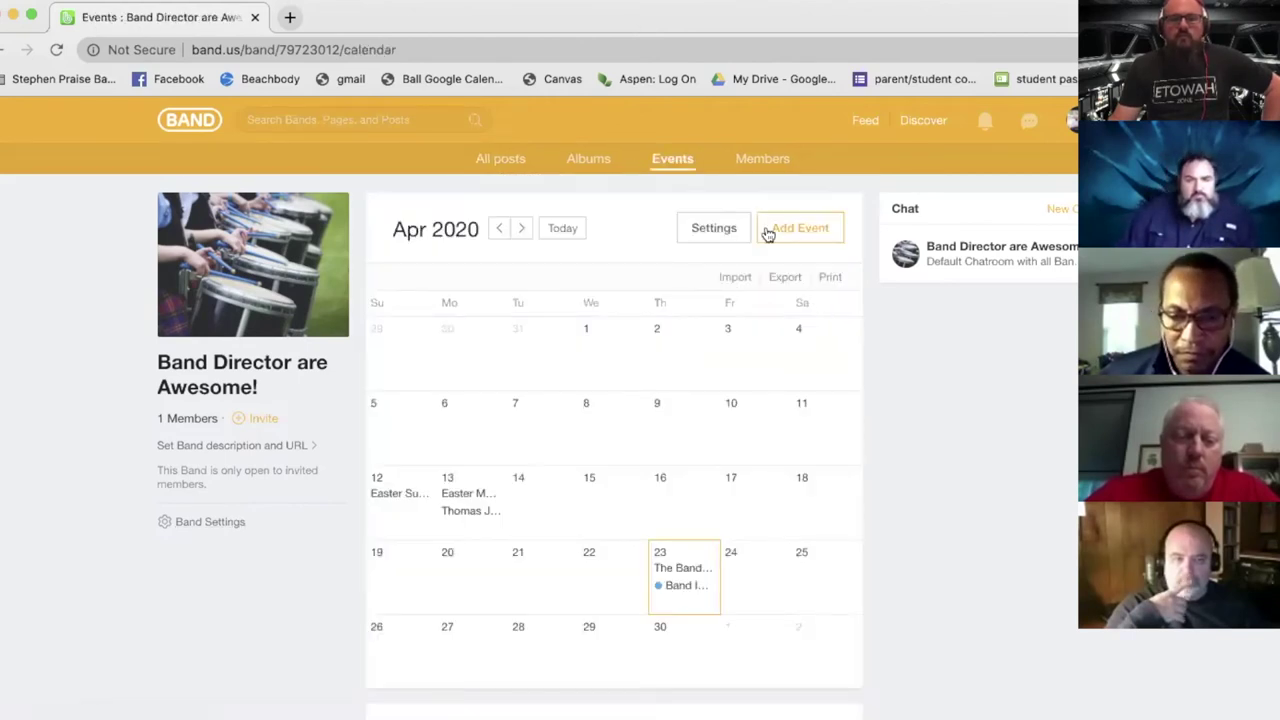
{"action": "left_click", "coordinate": [694, 228]}
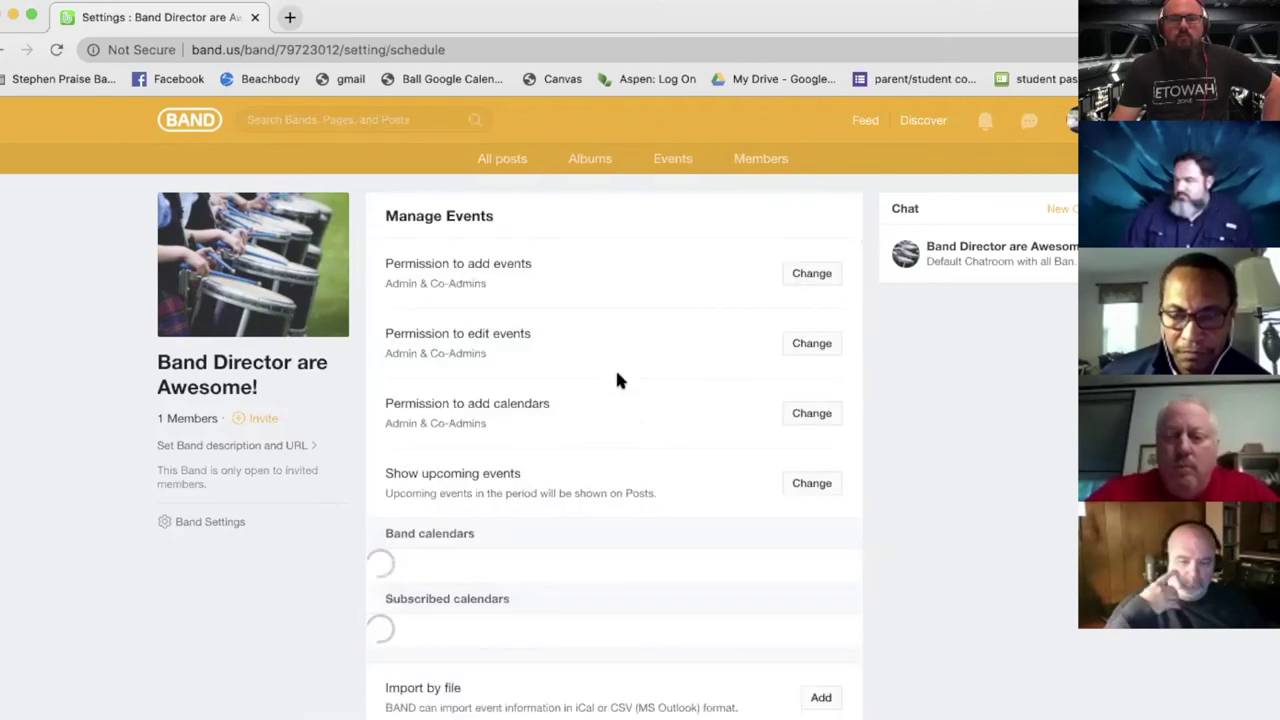
{"action": "scroll", "coordinate": [595, 455], "scroll_direction": "down", "scroll_amount": 3}
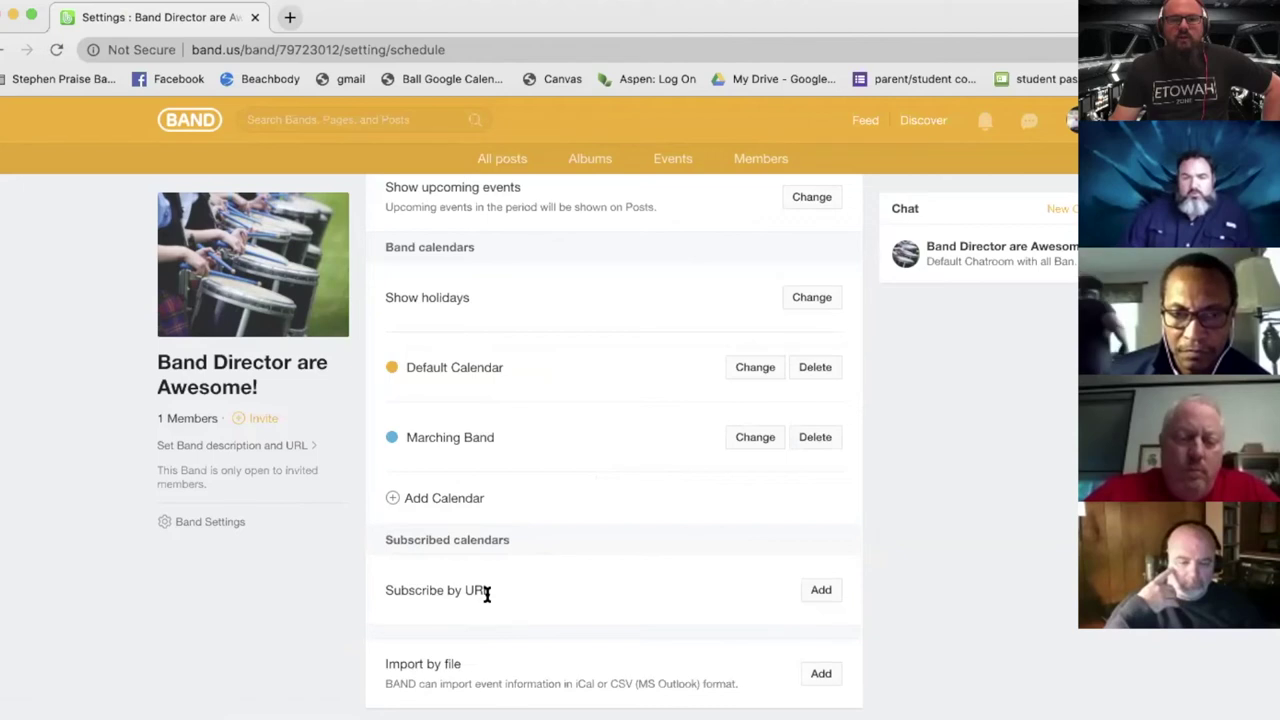
{"action": "left_click", "coordinate": [821, 591]}
{"action": "left_click", "coordinate": [603, 376]}
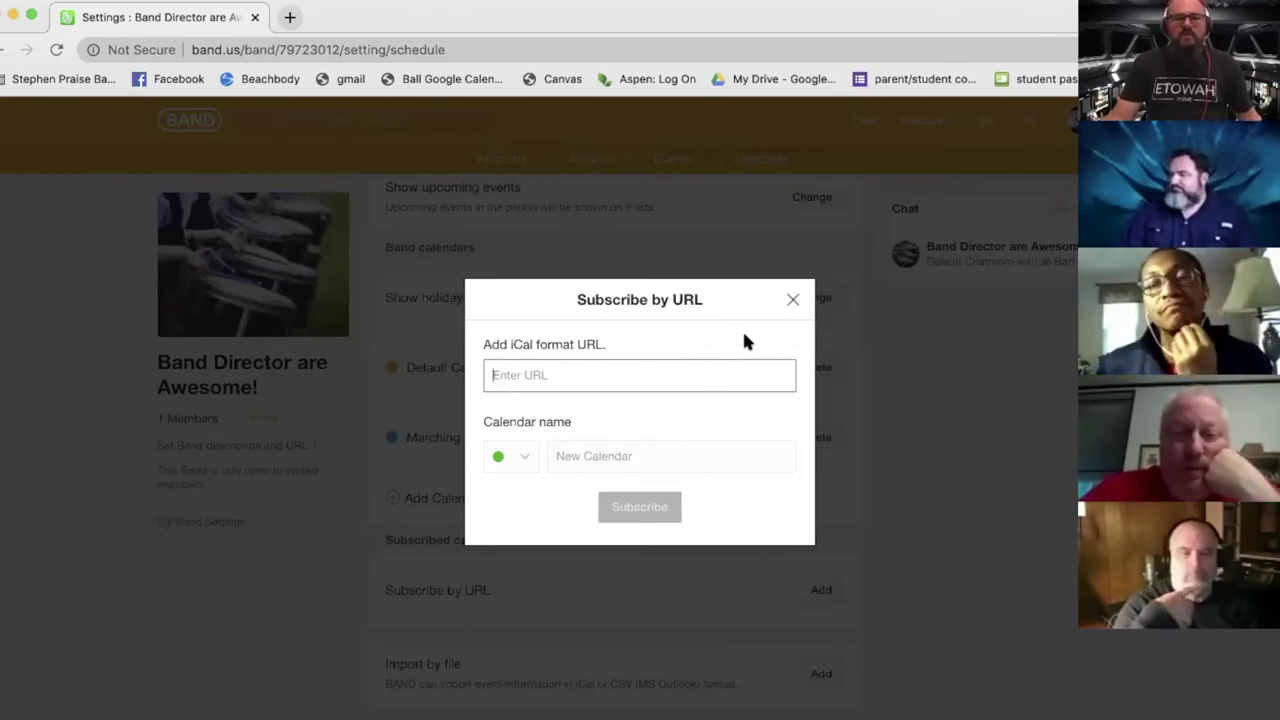
{"action": "left_click", "coordinate": [793, 301]}
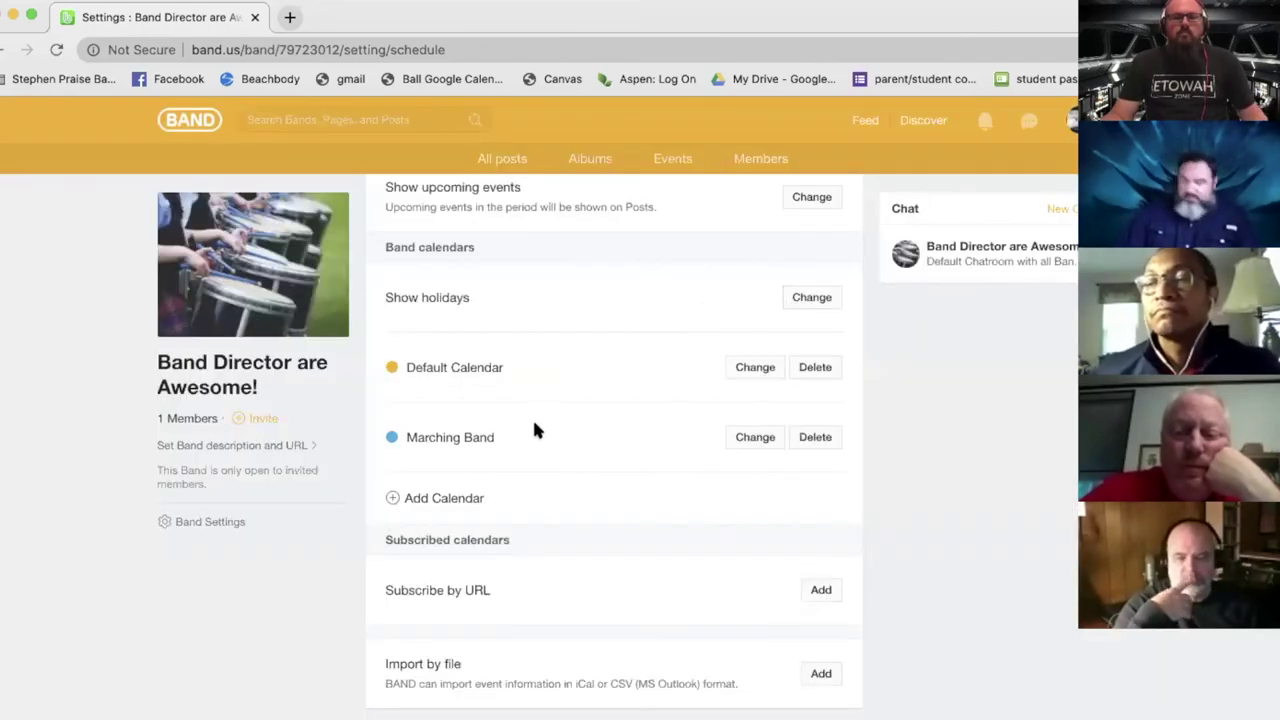
{"action": "scroll", "coordinate": [420, 383], "scroll_direction": "up", "scroll_amount": 3}
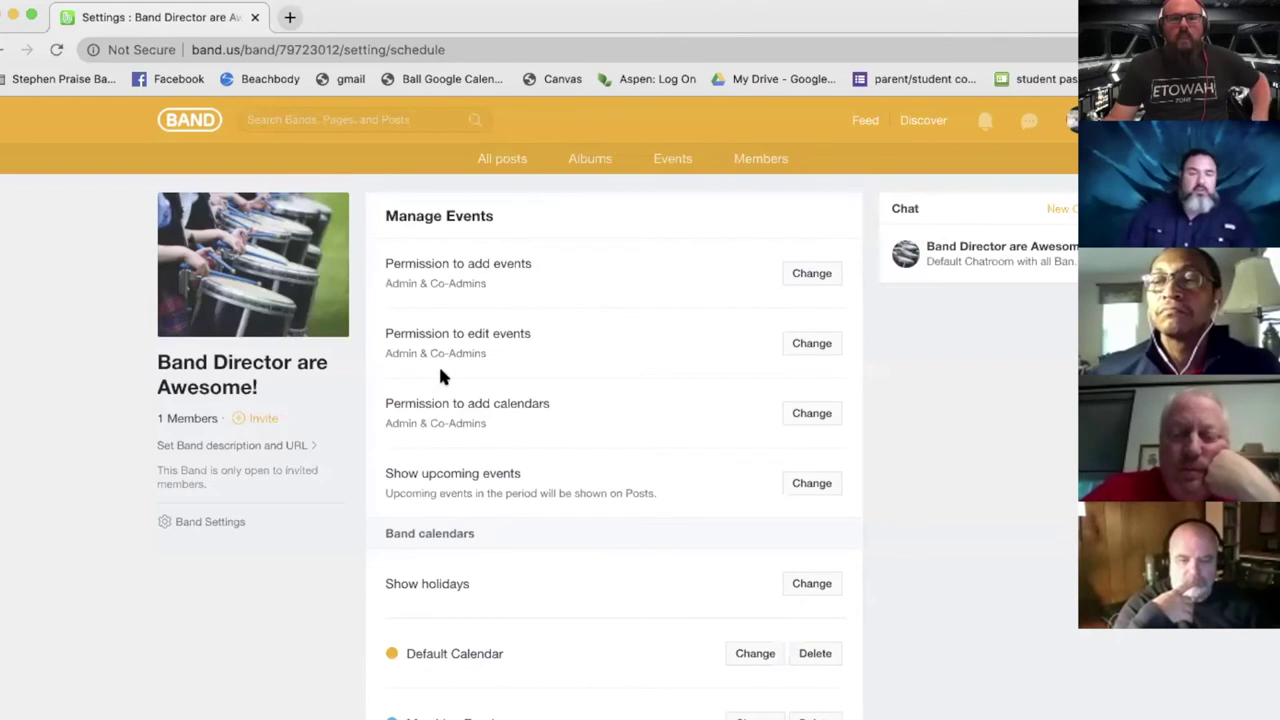
- Change the band type to Listed Group in the band settings and save it
{"action": "left_click", "coordinate": [503, 163]}
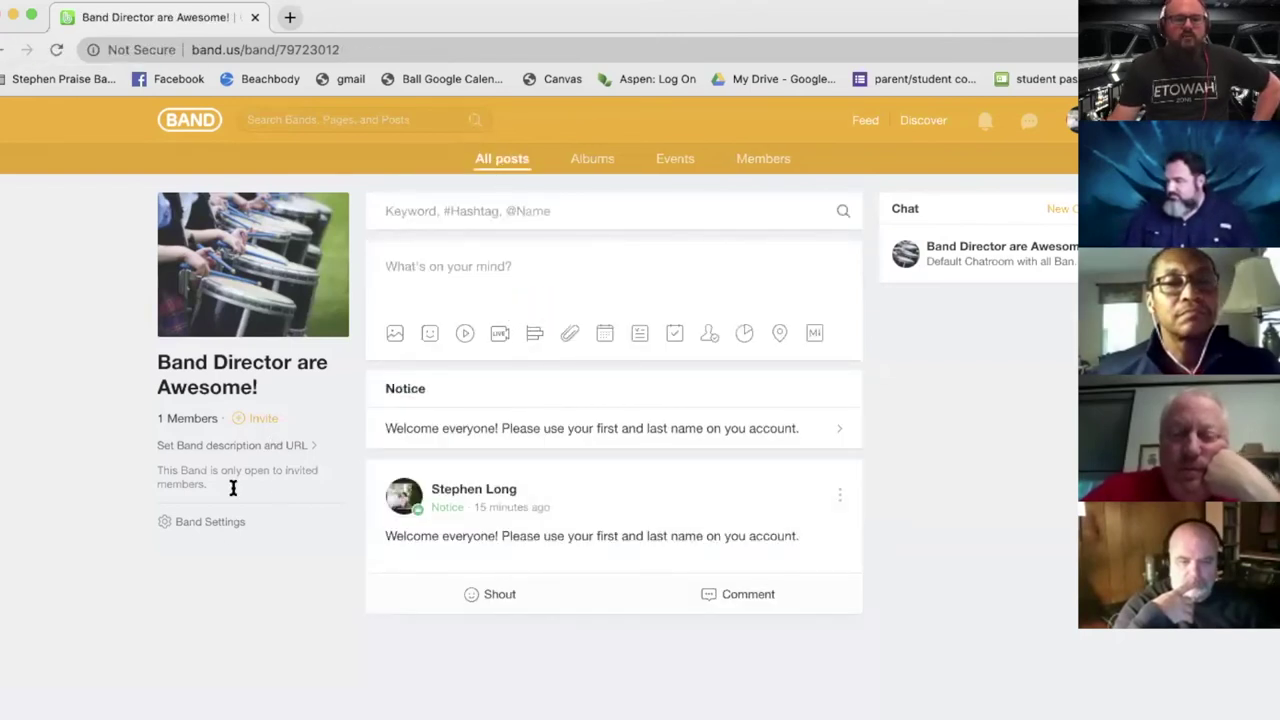
{"action": "left_click", "coordinate": [218, 522]}
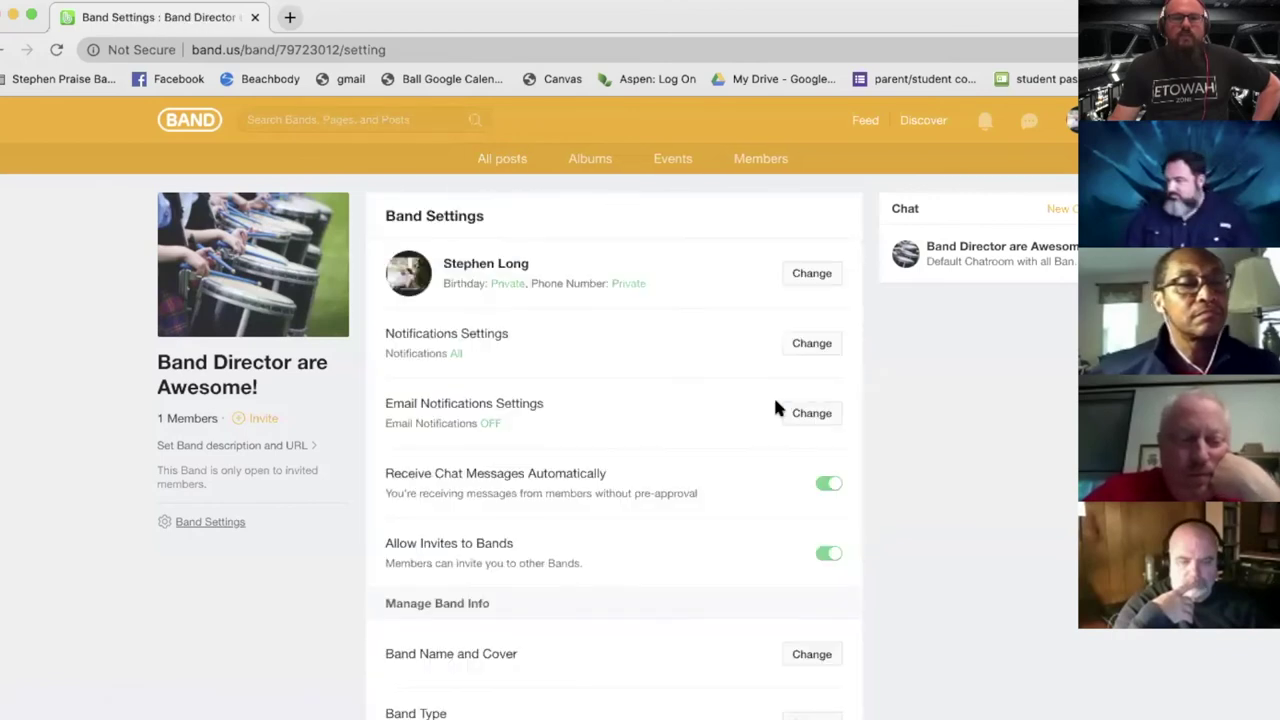
{"action": "scroll", "coordinate": [657, 383], "scroll_direction": "down", "scroll_amount": 8}
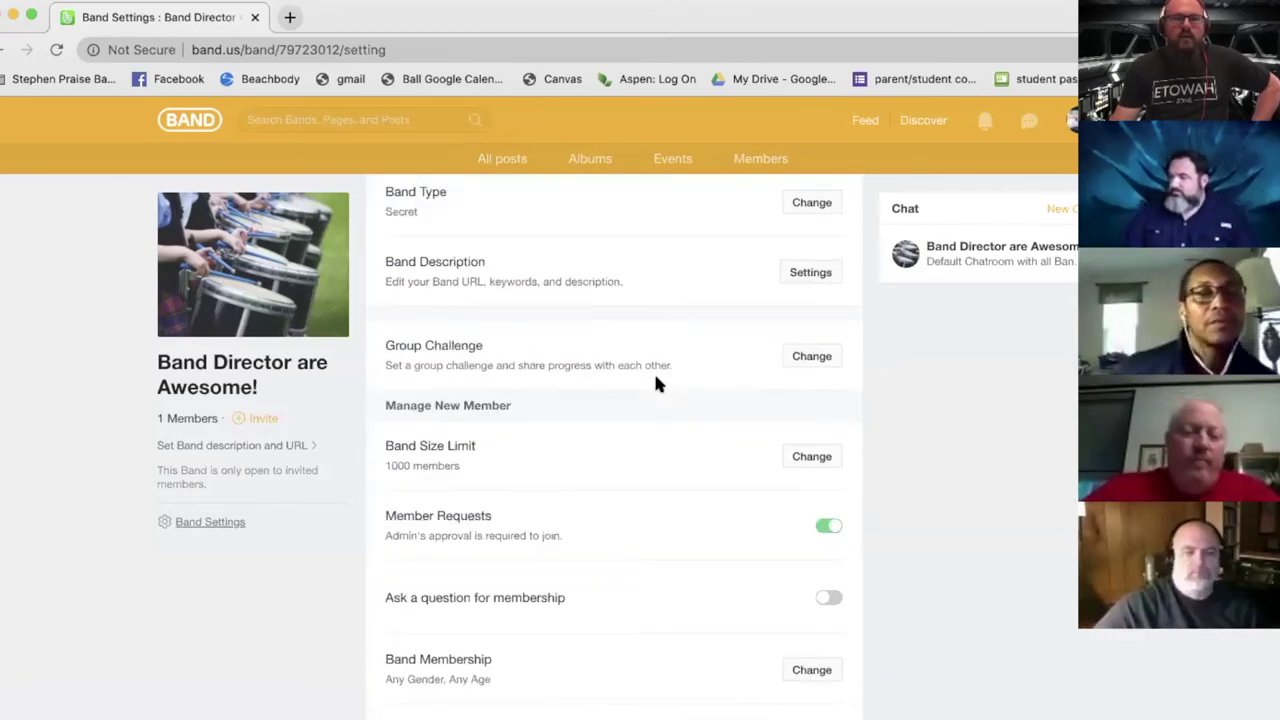
{"action": "scroll", "coordinate": [657, 384], "scroll_direction": "up", "scroll_amount": 3}
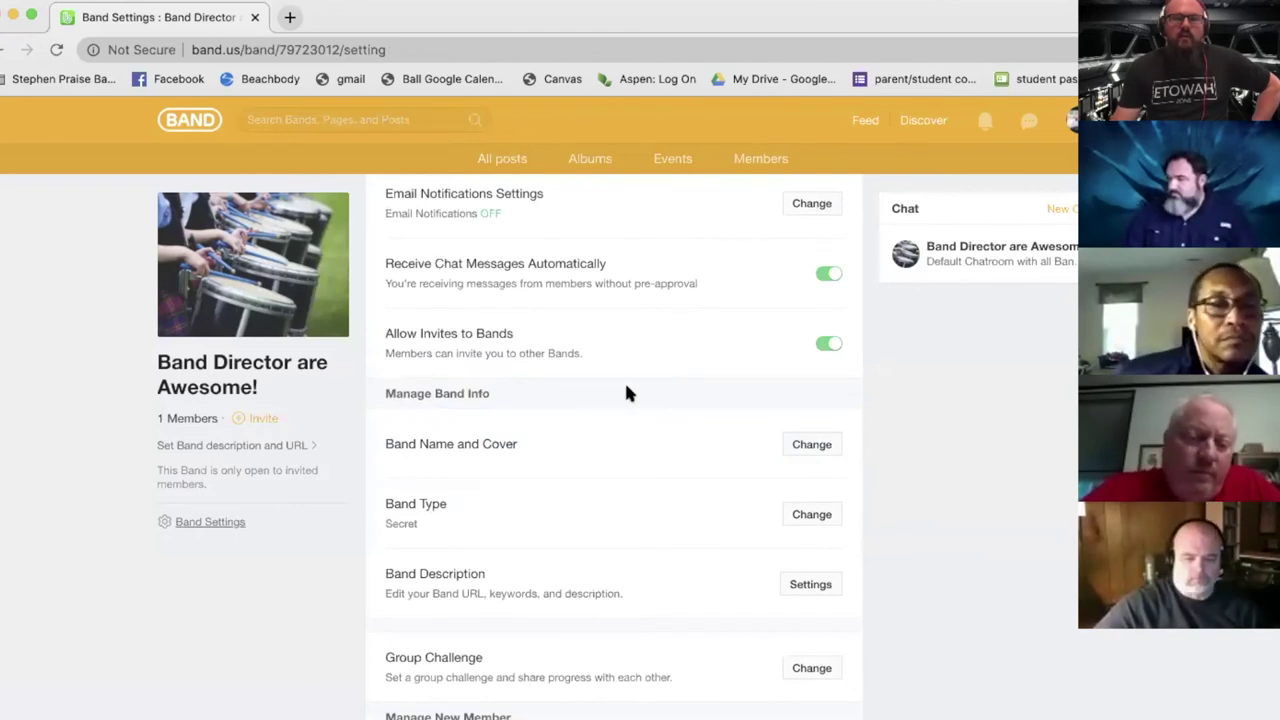
{"action": "scroll", "coordinate": [626, 392], "scroll_direction": "down", "scroll_amount": 1}
{"action": "scroll", "coordinate": [626, 393], "scroll_direction": "down", "scroll_amount": 1}
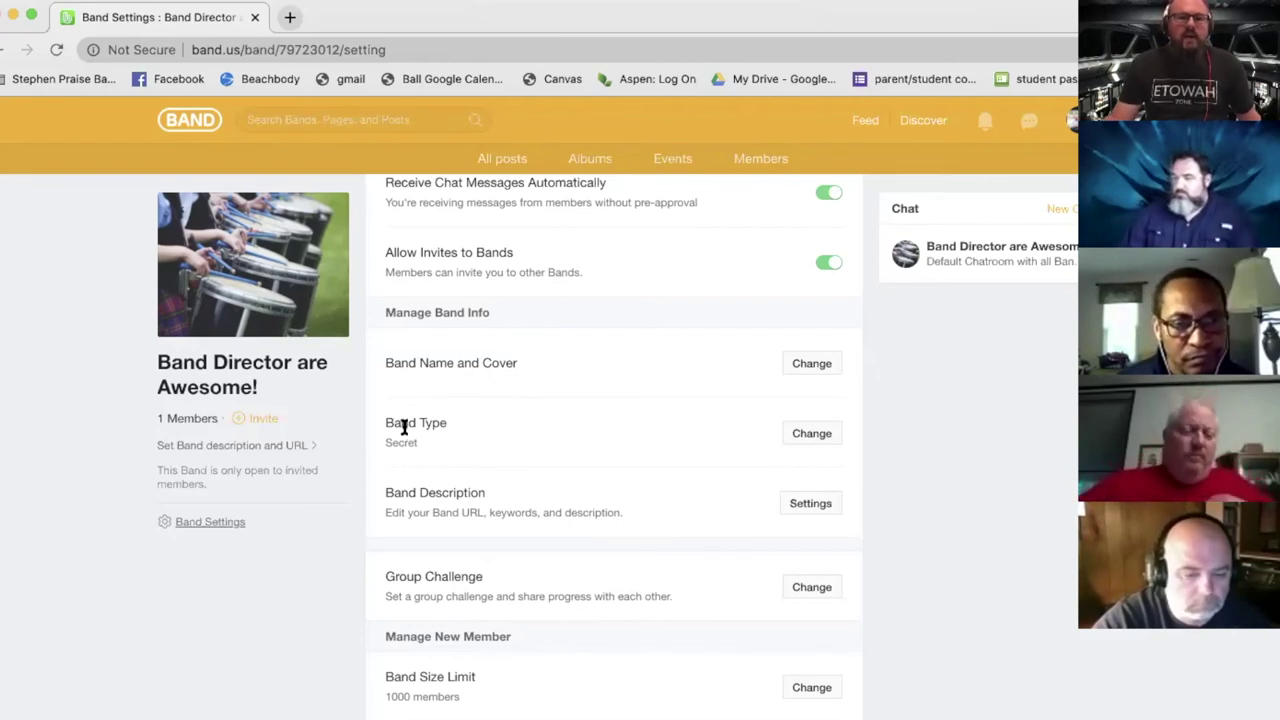
{"action": "left_click", "coordinate": [789, 438]}
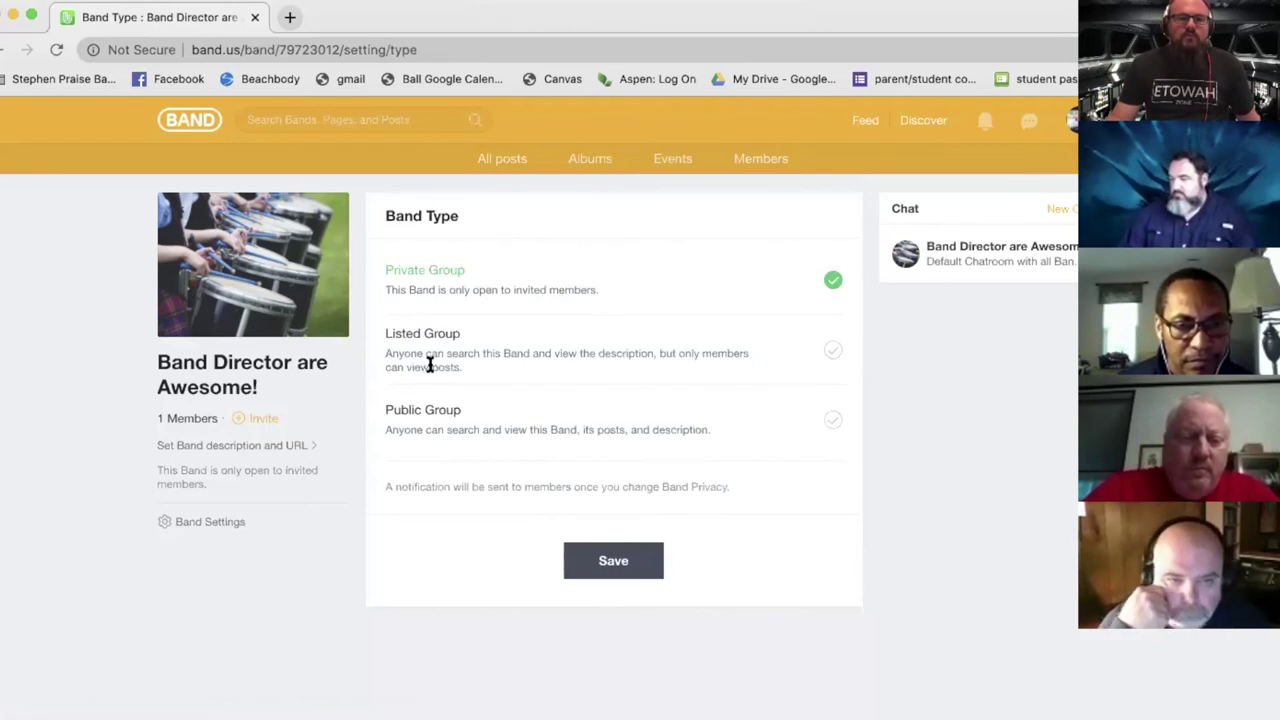
{"action": "left_click", "coordinate": [832, 351]}
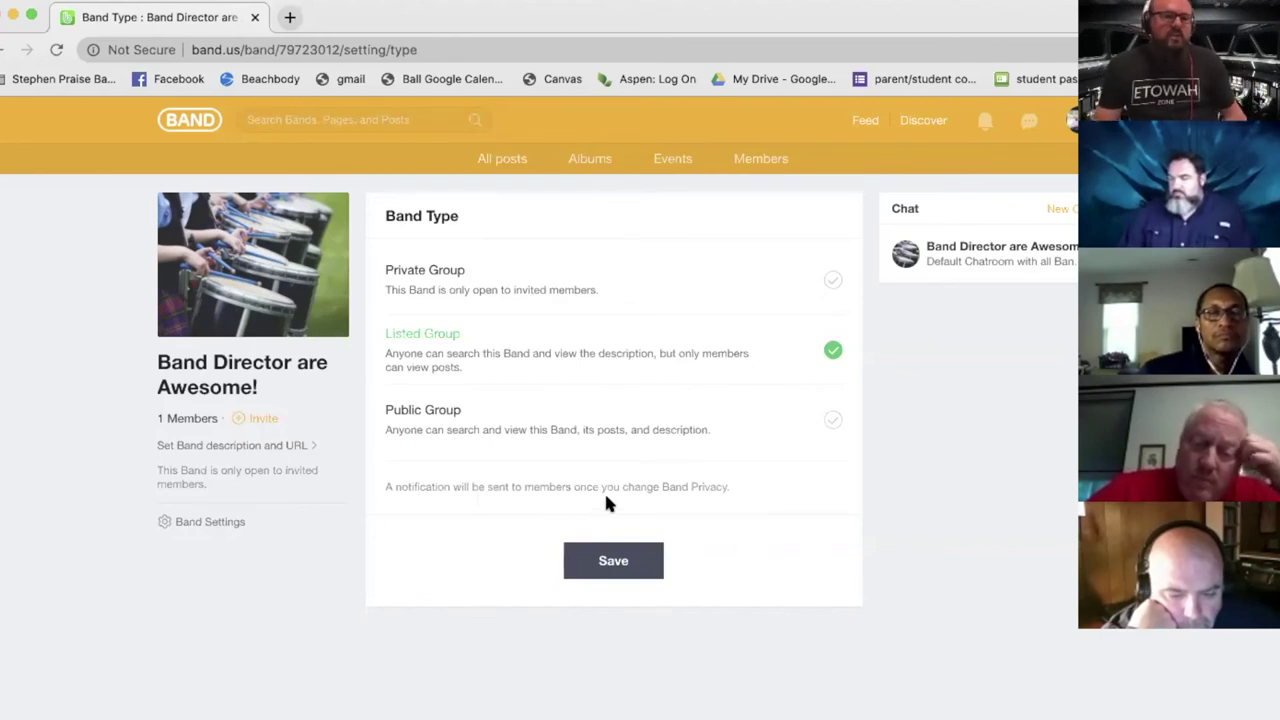
{"action": "left_click", "coordinate": [598, 563]}
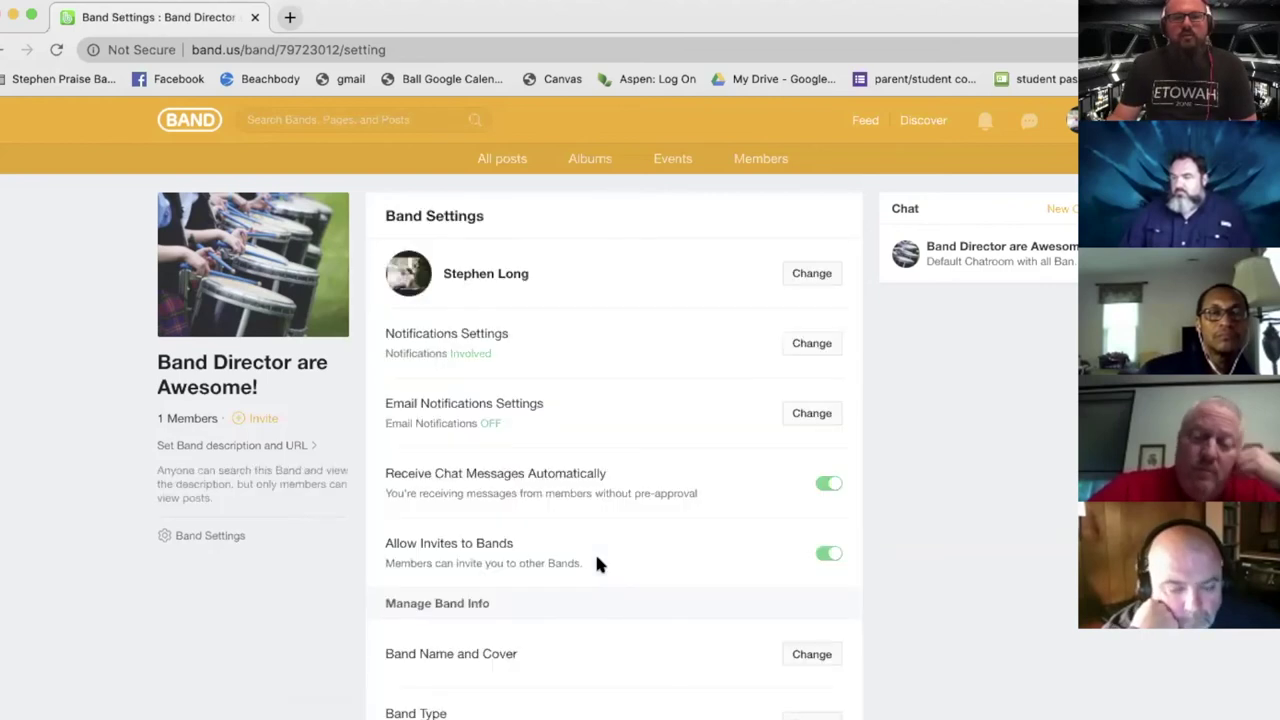
- Open the Band Description settings and review the description, keyword, location, URL and photo options without entering anything
{"action": "scroll", "coordinate": [499, 505], "scroll_direction": "down", "scroll_amount": 4}
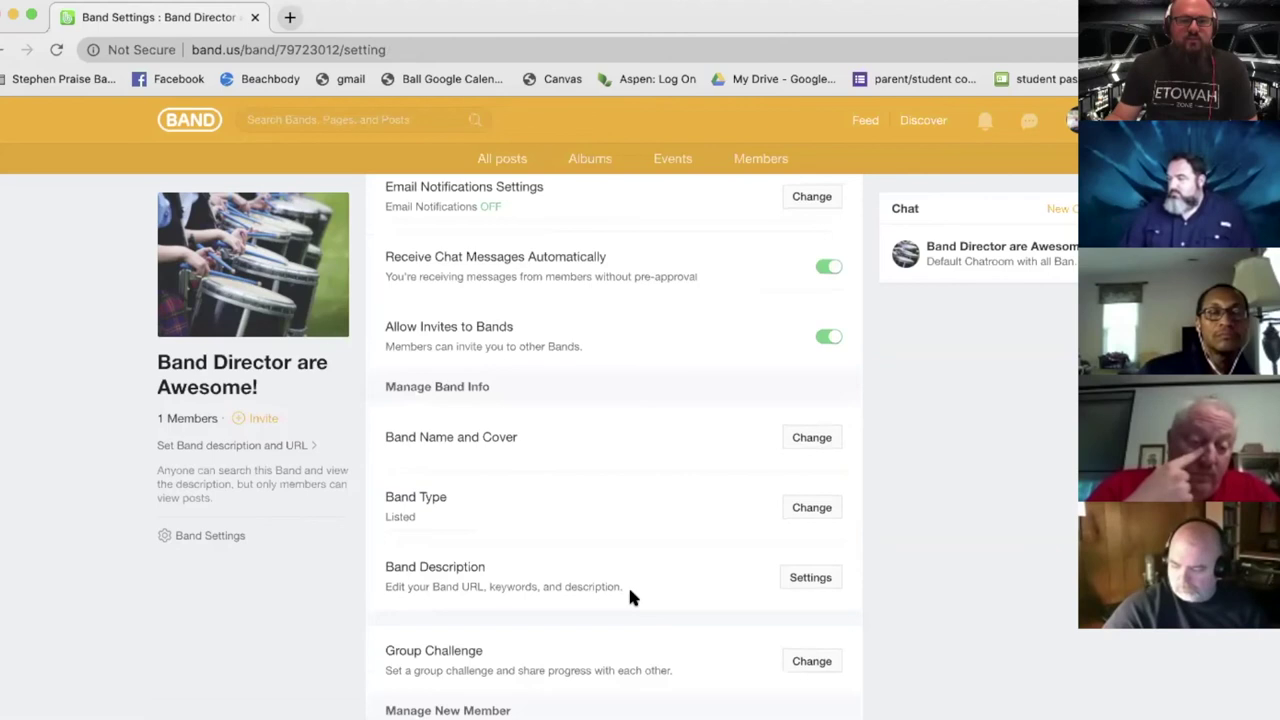
{"action": "left_click", "coordinate": [806, 580]}
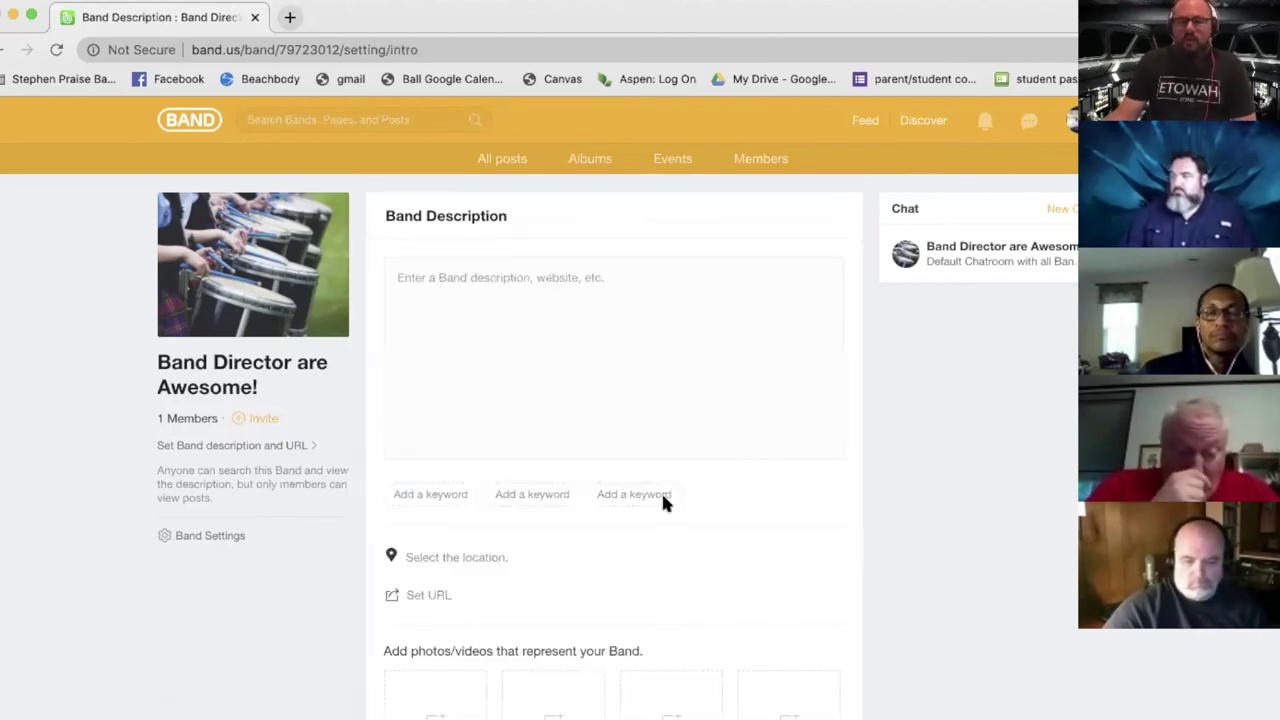
{"action": "left_click", "coordinate": [491, 277]}
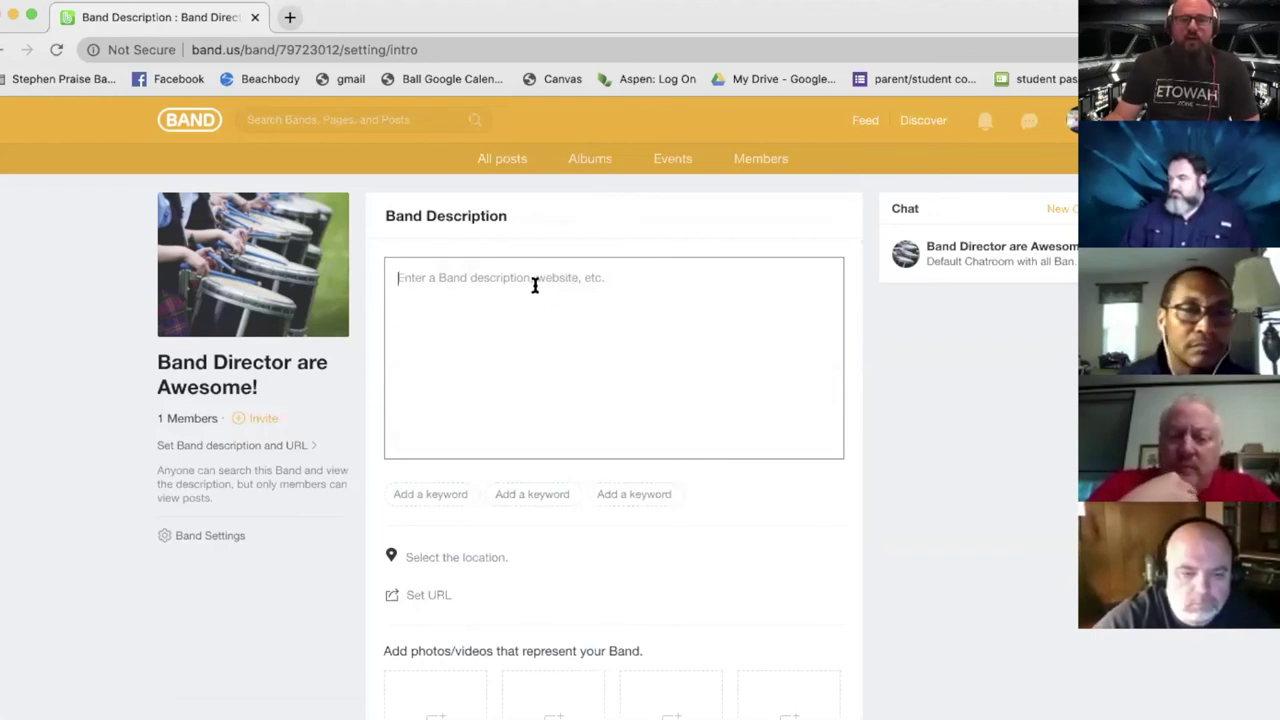
{"action": "left_click", "coordinate": [691, 341]}
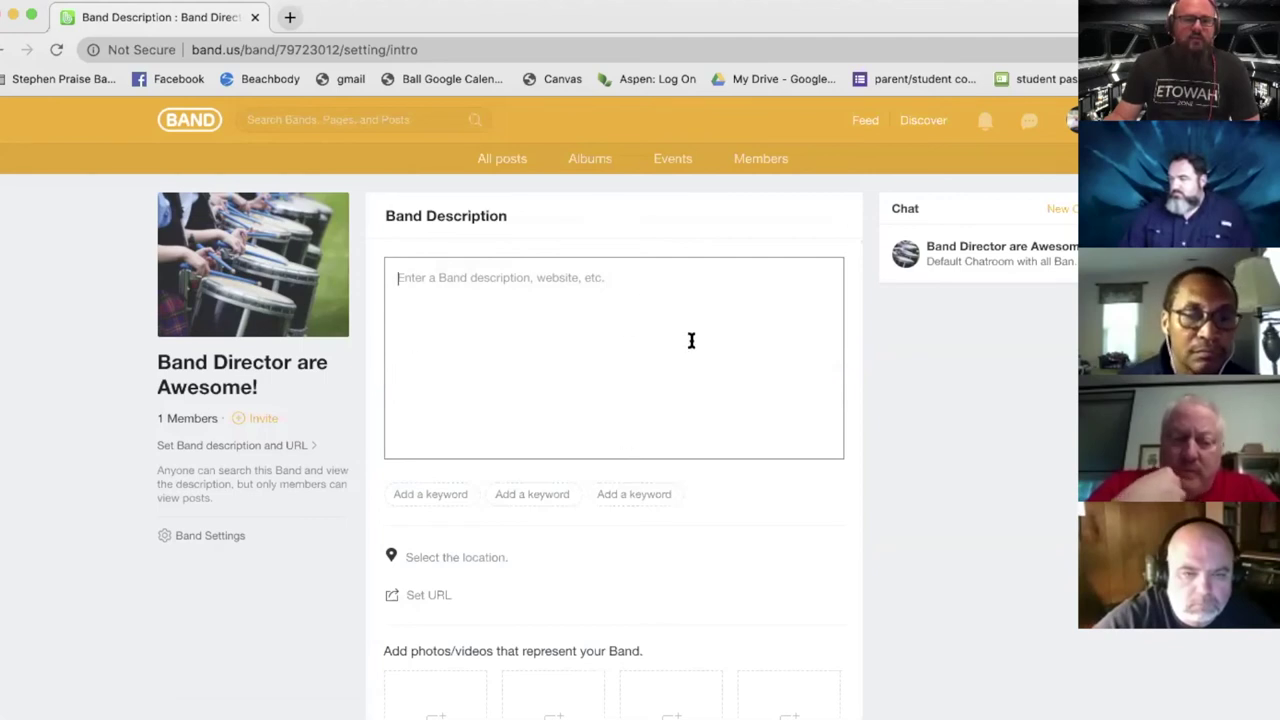
{"action": "scroll", "coordinate": [790, 495], "scroll_direction": "down", "scroll_amount": 5}
{"action": "scroll", "coordinate": [830, 515], "scroll_direction": "up", "scroll_amount": 2}
{"action": "scroll", "coordinate": [815, 512], "scroll_direction": "down", "scroll_amount": 1}
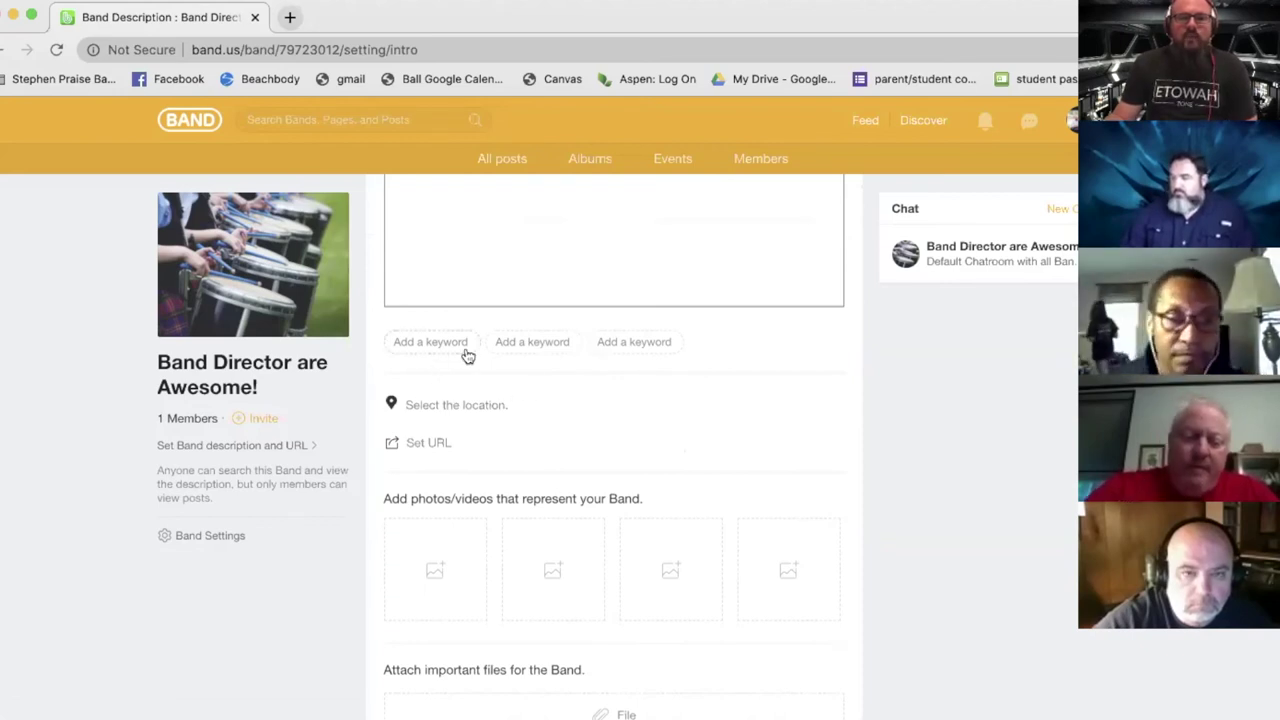
- Review the custom band URL rules without setting one, check the photo and file attachment options, and return to the band settings
{"action": "left_click", "coordinate": [432, 446]}
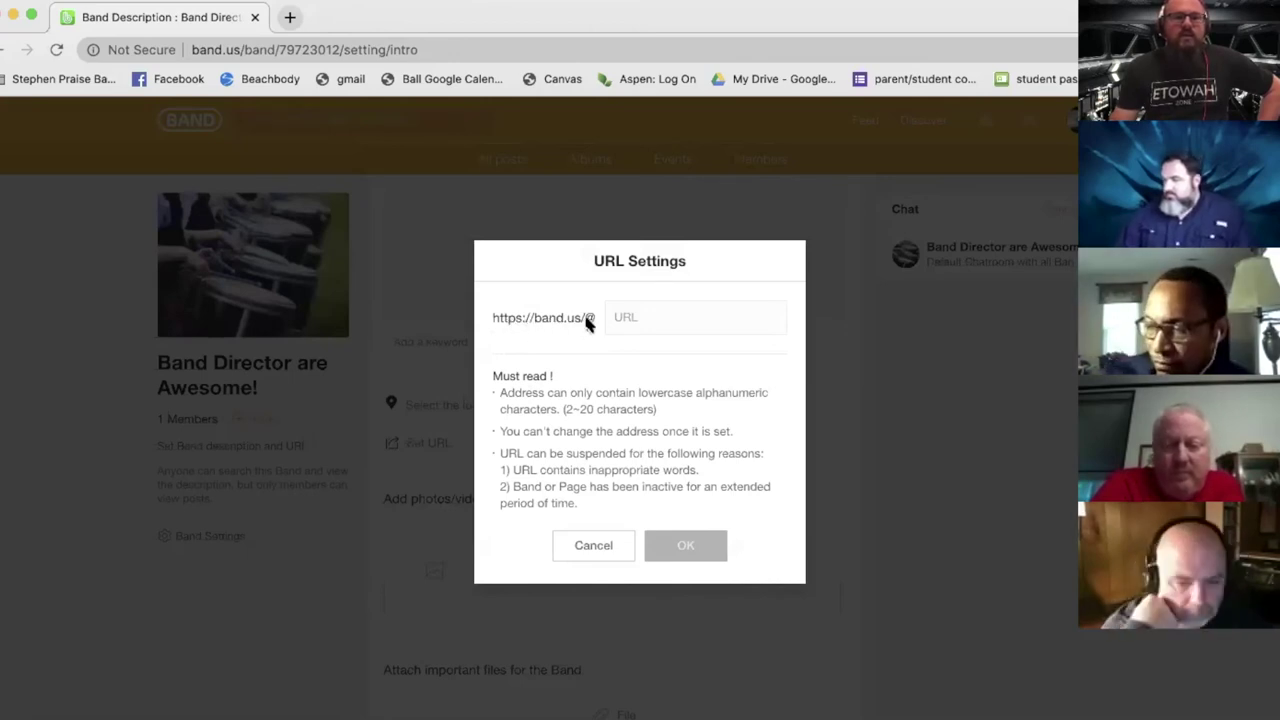
{"action": "left_click", "coordinate": [643, 318]}
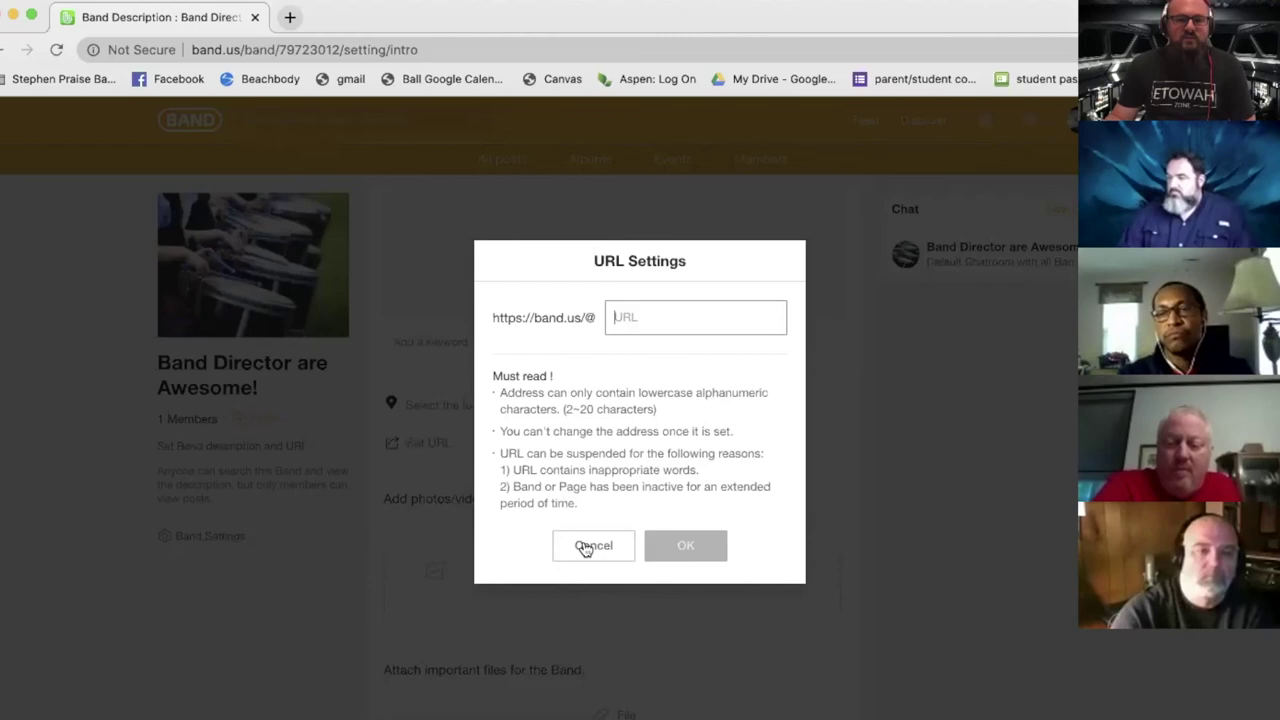
{"action": "left_click", "coordinate": [580, 578]}
{"action": "left_click", "coordinate": [580, 550]}
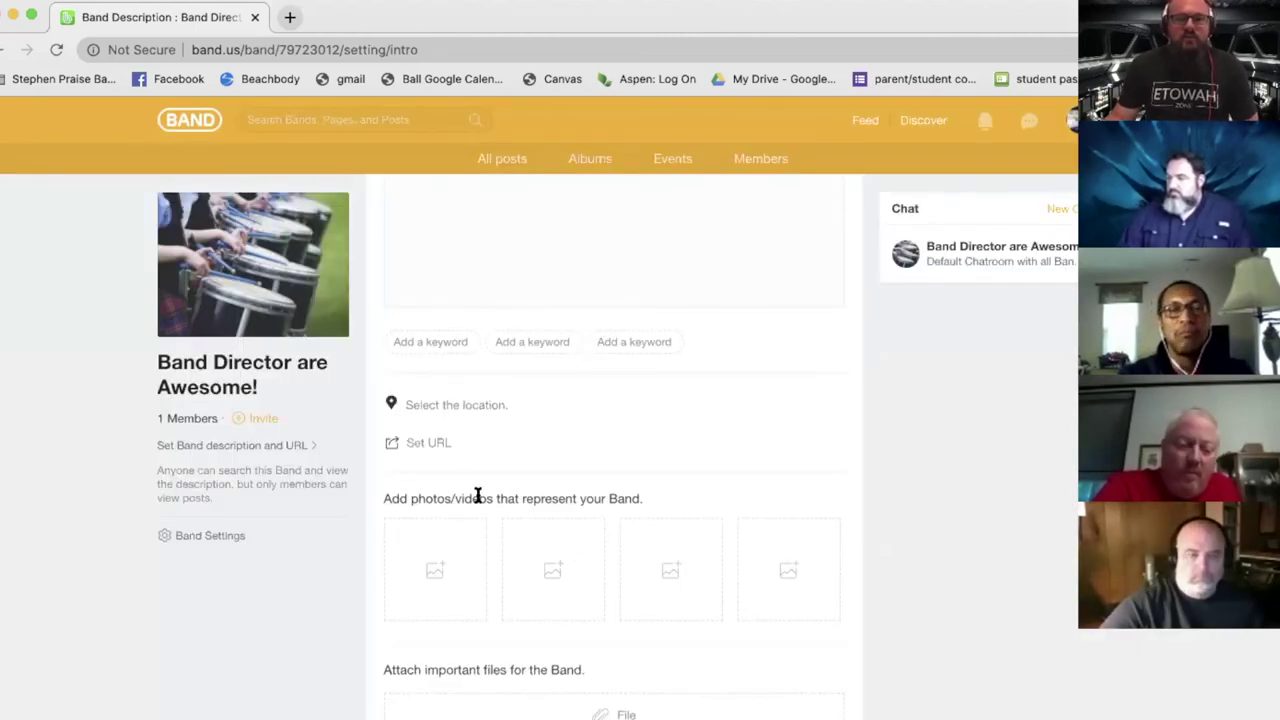
{"action": "scroll", "coordinate": [477, 497], "scroll_direction": "down", "scroll_amount": 3}
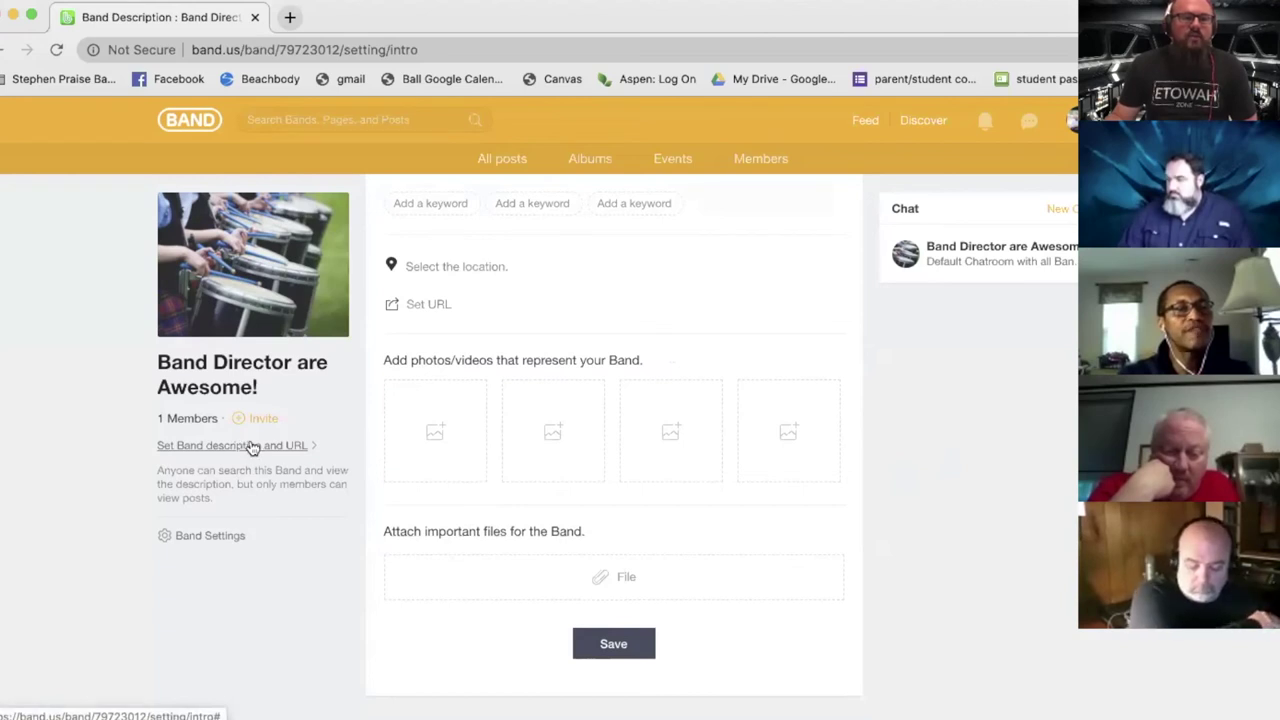
{"action": "scroll", "coordinate": [558, 330], "scroll_direction": "up", "scroll_amount": 3}
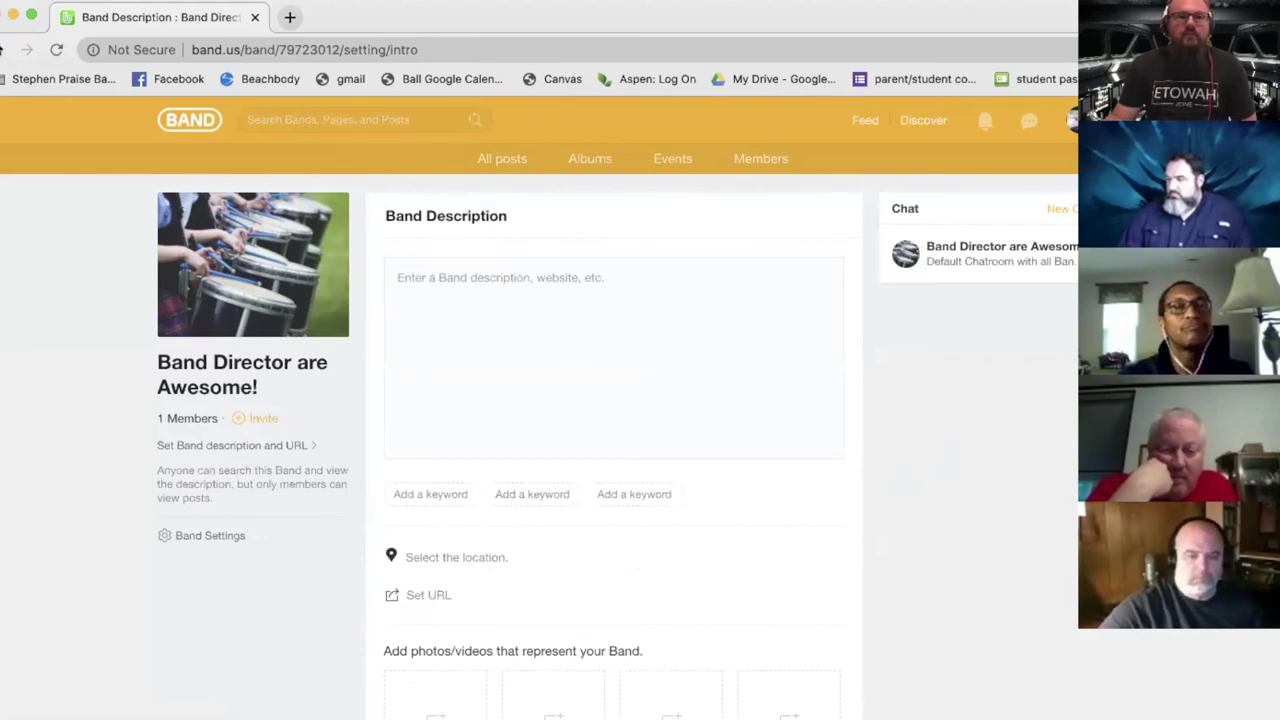
{"action": "left_click", "coordinate": [3, 49]}
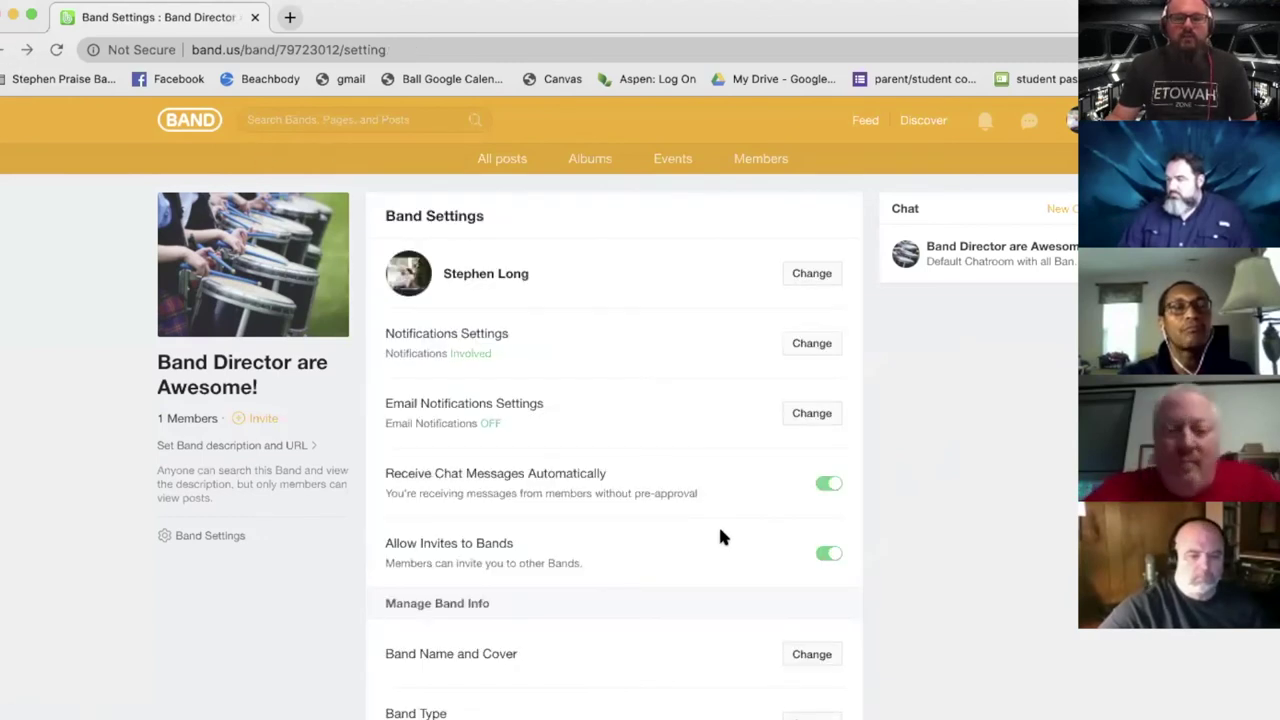
- Turn on Ask a question for membership, and open the question editor and cancel it without entering a question
{"action": "scroll", "coordinate": [720, 537], "scroll_direction": "down", "scroll_amount": 10}
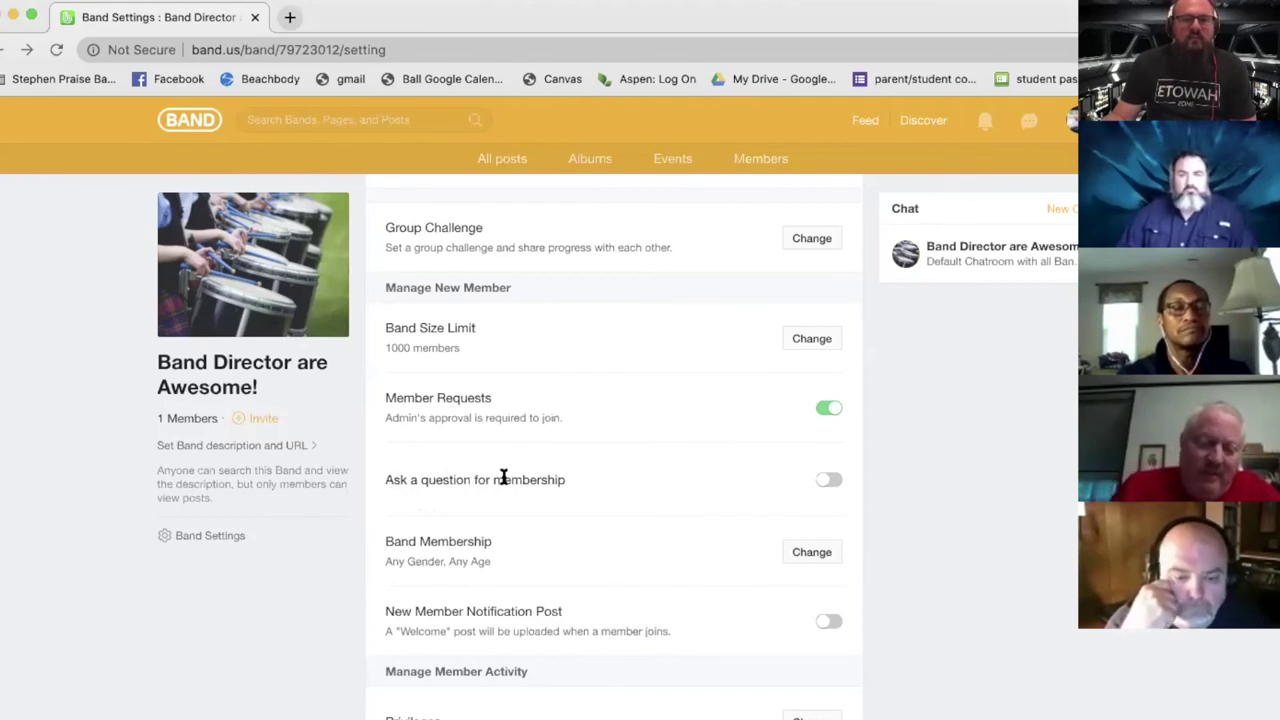
{"action": "left_click", "coordinate": [829, 480]}
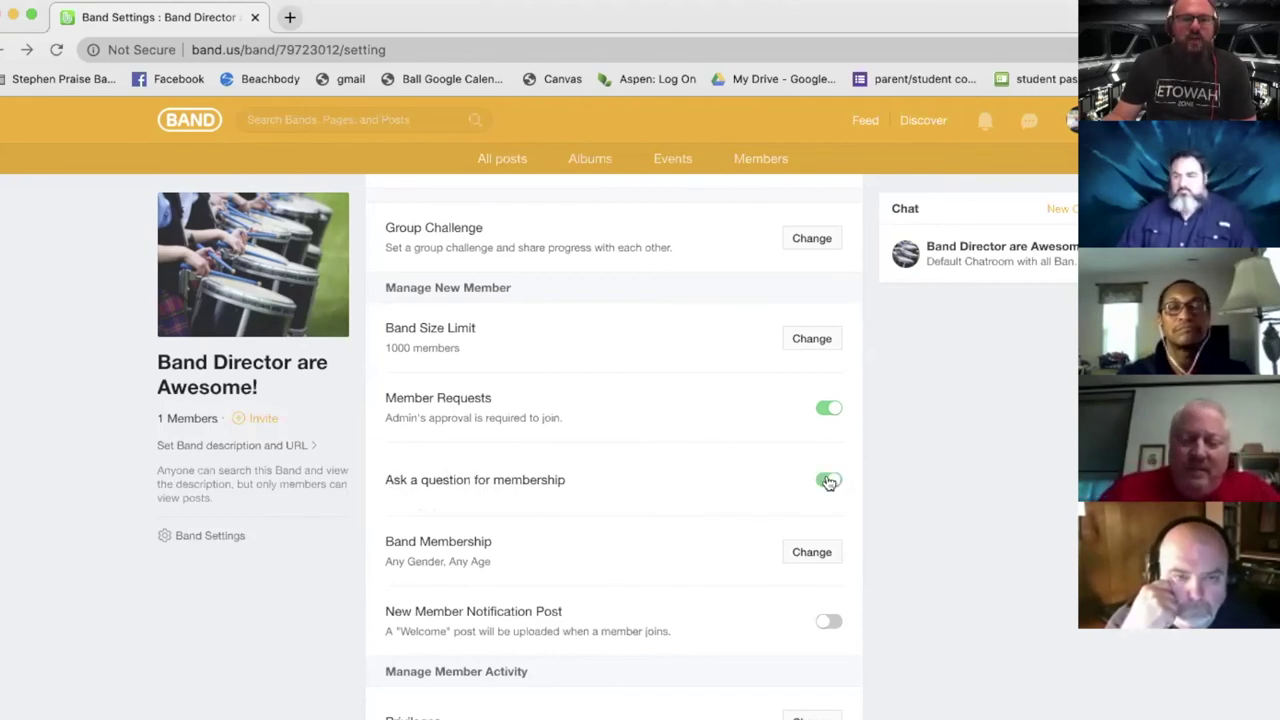
{"action": "left_click", "coordinate": [551, 516]}
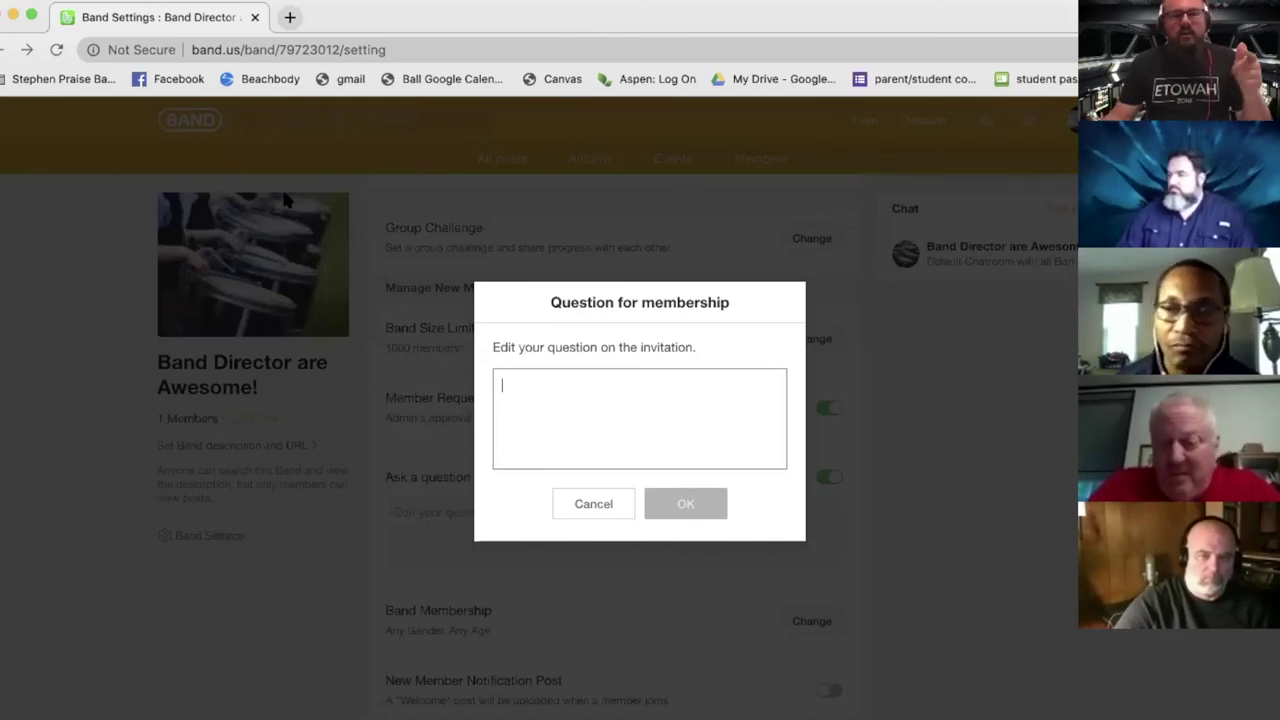
{"action": "left_click", "coordinate": [586, 504]}
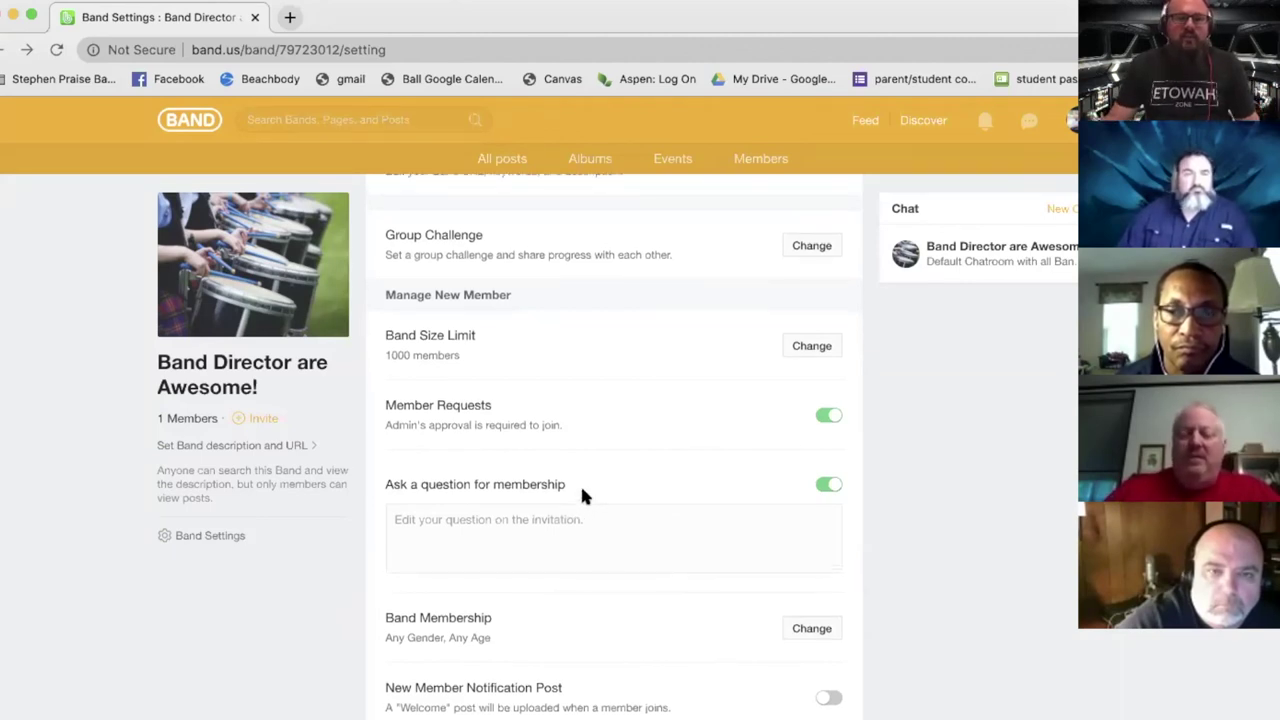
- Open the member Privileges settings, review who may perform each band activity, and save them without changing any permission
{"action": "scroll", "coordinate": [583, 494], "scroll_direction": "down", "scroll_amount": 3}
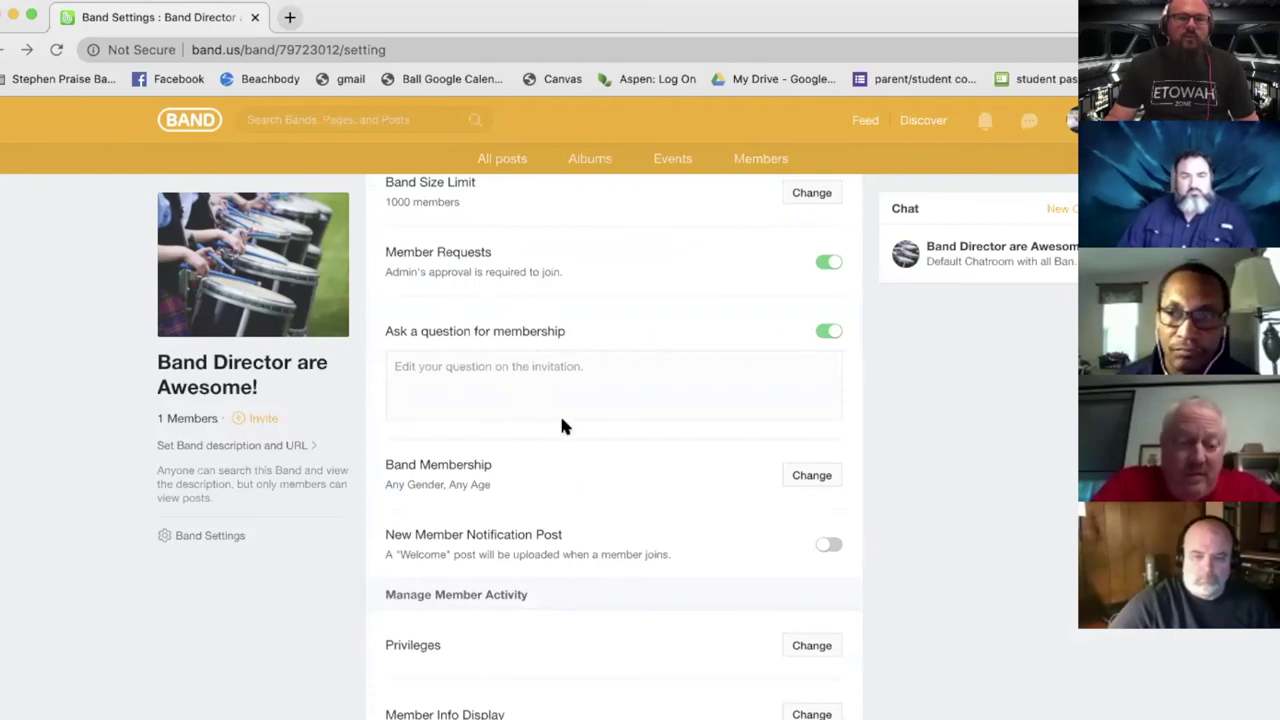
{"action": "scroll", "coordinate": [658, 468], "scroll_direction": "down", "scroll_amount": 5}
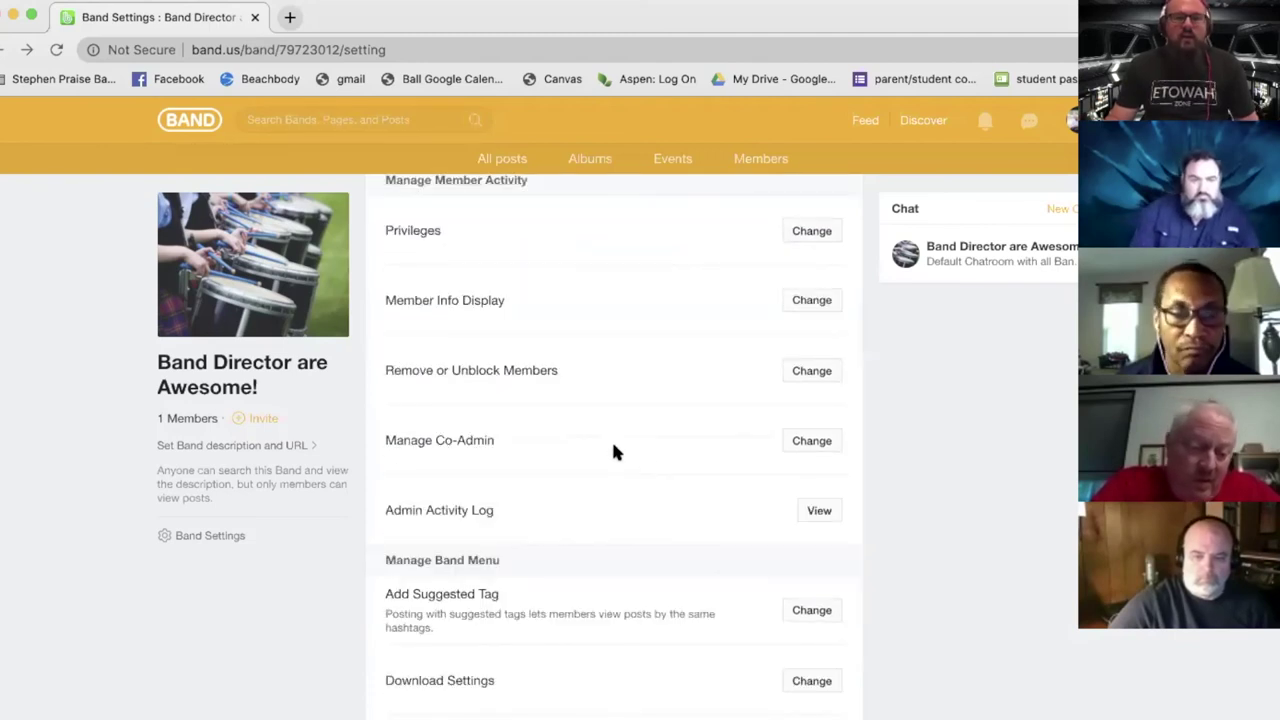
{"action": "scroll", "coordinate": [569, 433], "scroll_direction": "up", "scroll_amount": 2}
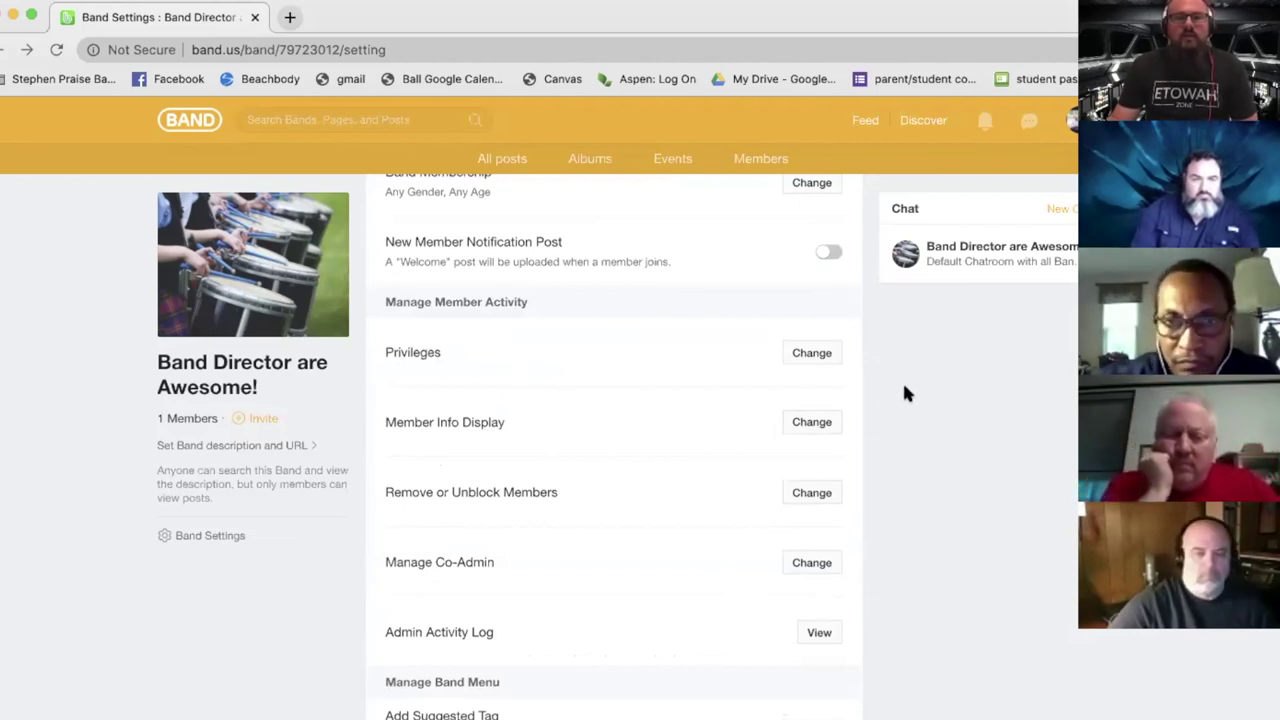
{"action": "left_click", "coordinate": [790, 356]}
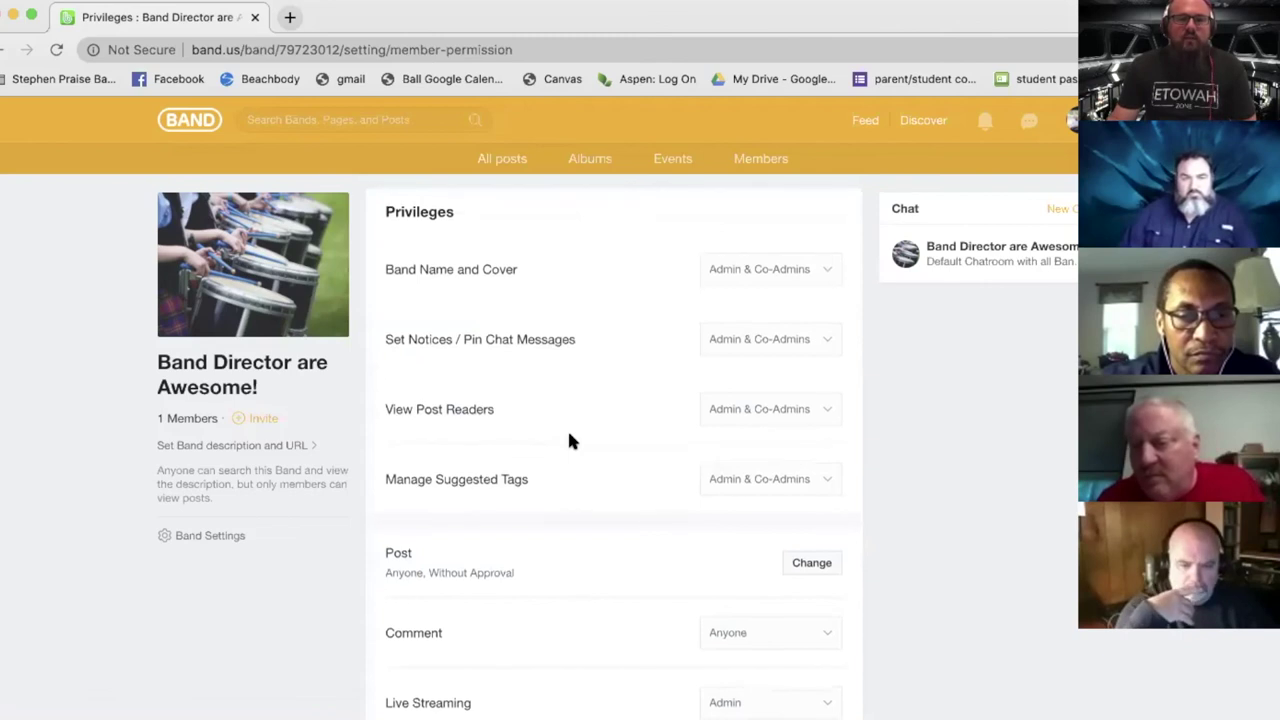
{"action": "scroll", "coordinate": [488, 385], "scroll_direction": "down", "scroll_amount": 1}
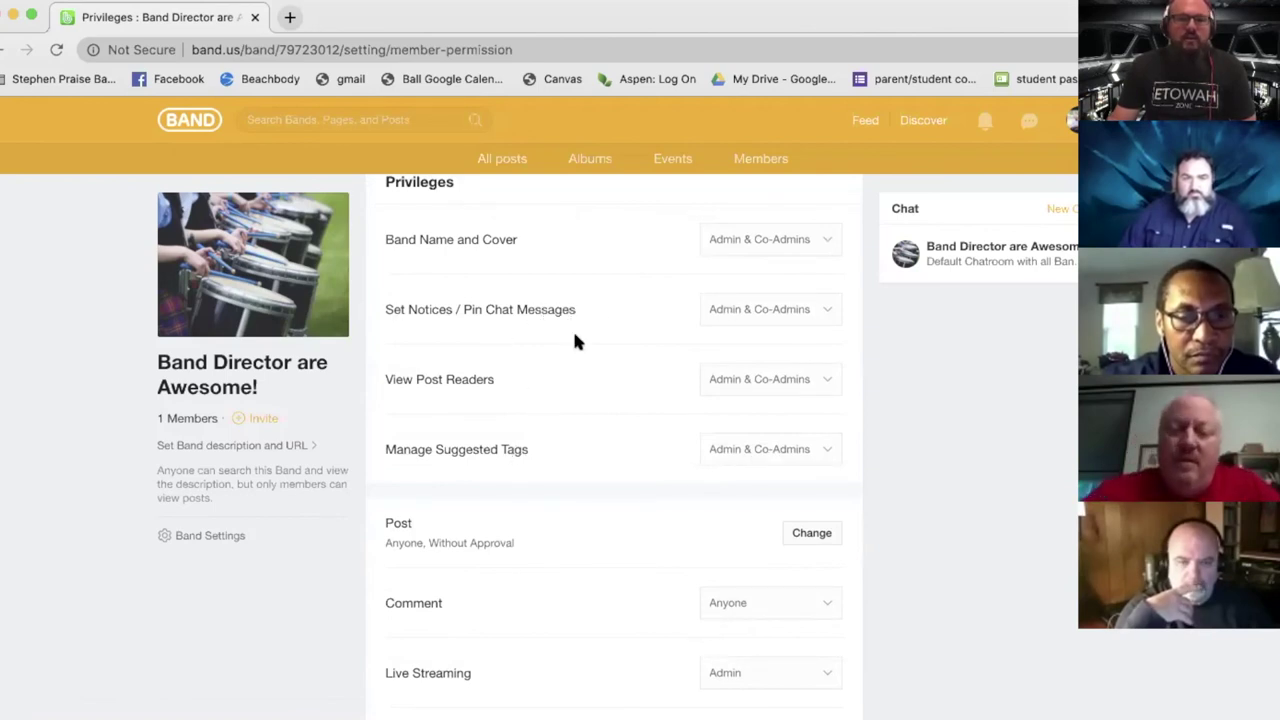
{"action": "scroll", "coordinate": [563, 340], "scroll_direction": "down", "scroll_amount": 6}
{"action": "scroll", "coordinate": [483, 374], "scroll_direction": "up", "scroll_amount": 1}
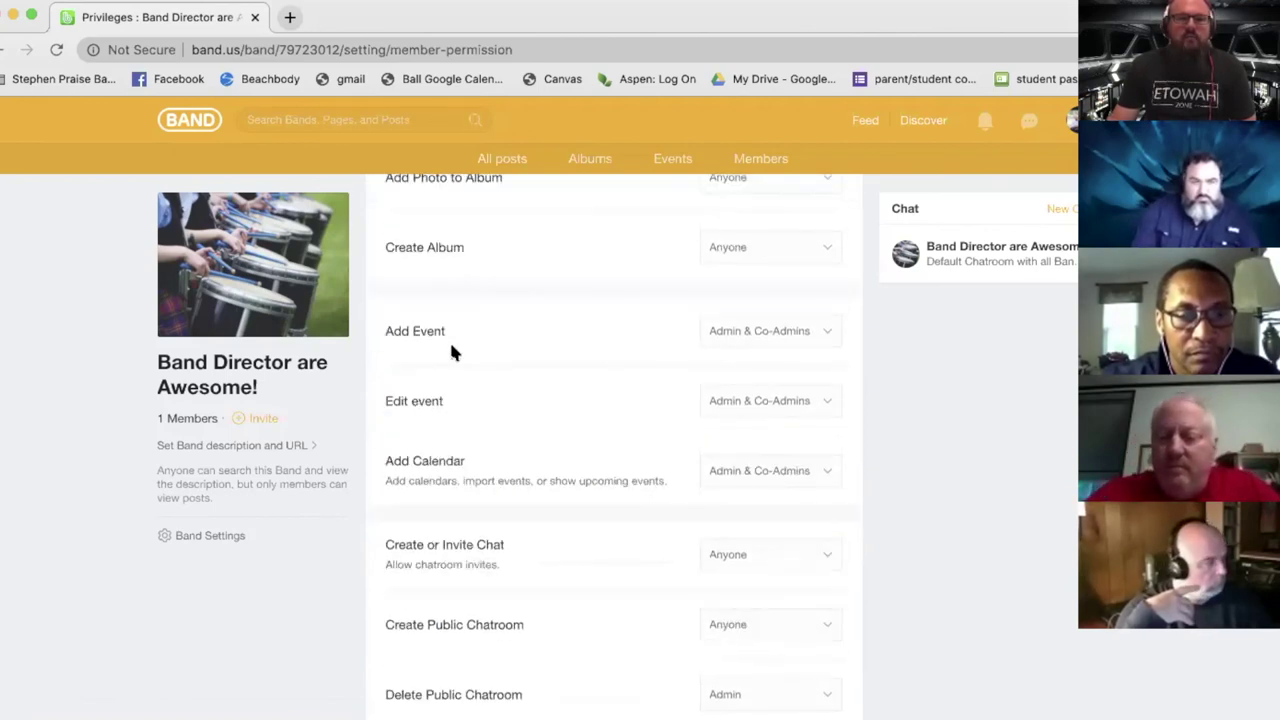
{"action": "scroll", "coordinate": [463, 453], "scroll_direction": "down", "scroll_amount": 5}
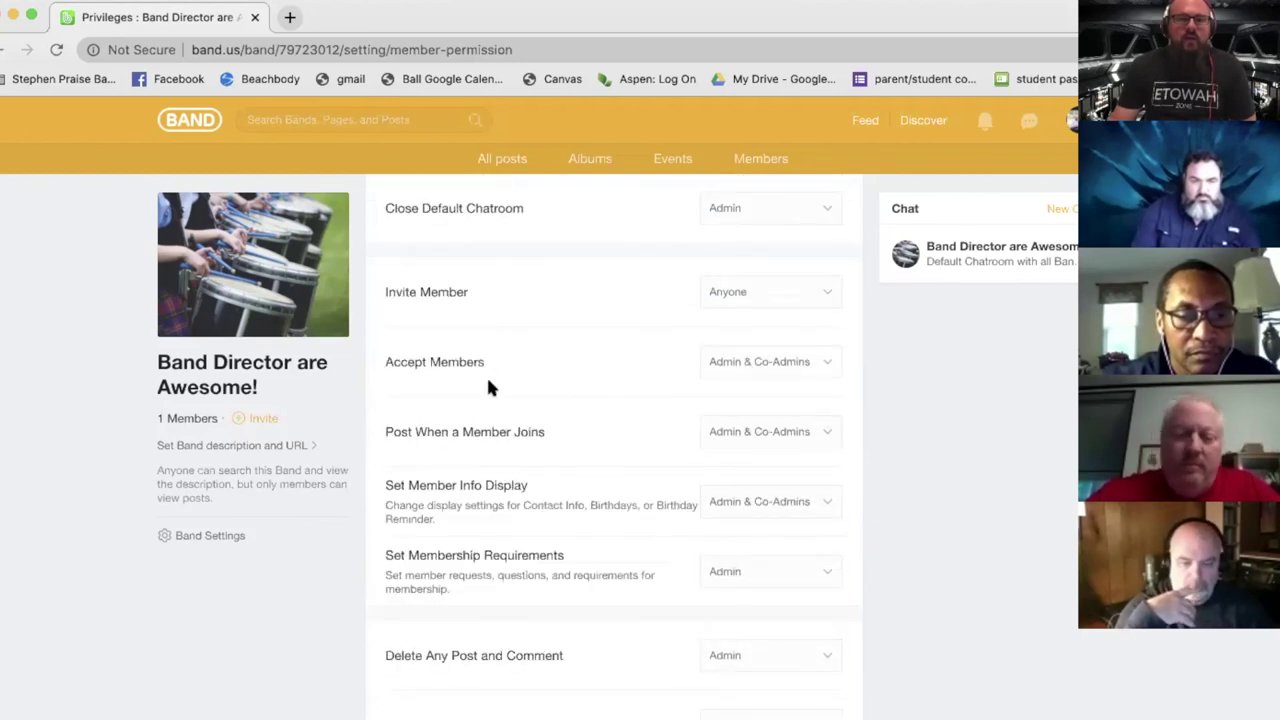
{"action": "scroll", "coordinate": [540, 590], "scroll_direction": "down", "scroll_amount": 2}
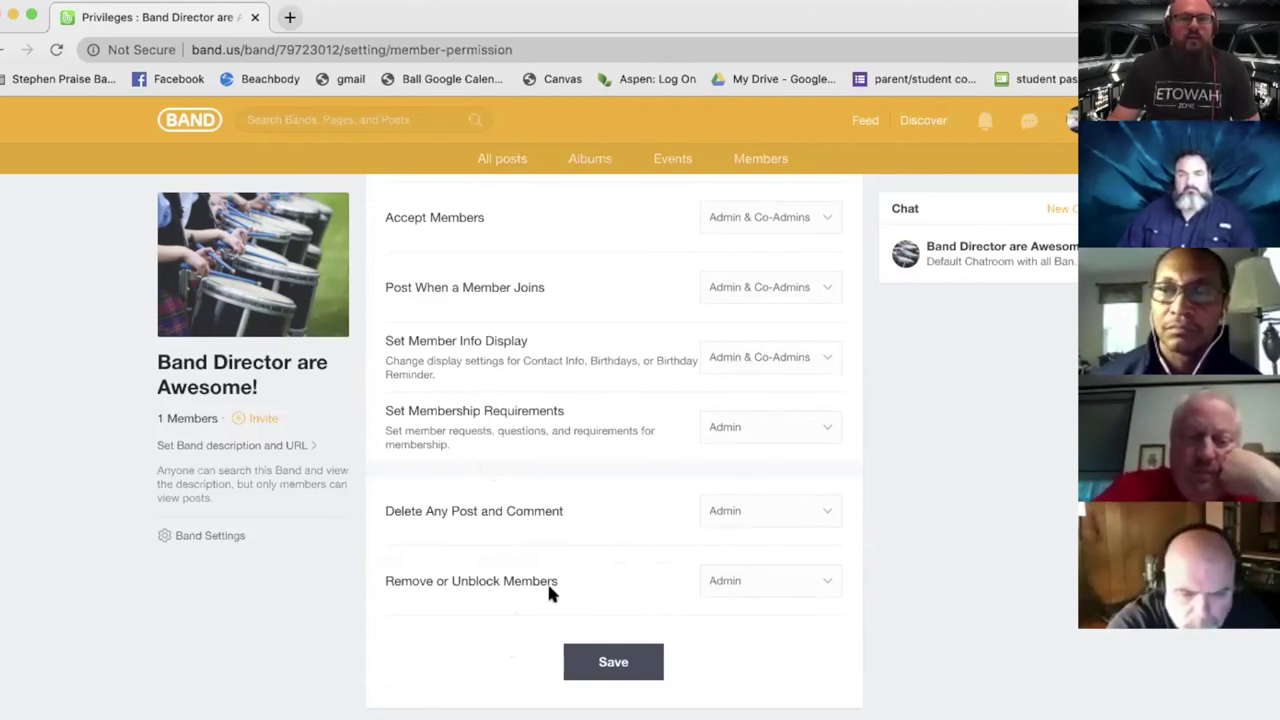
{"action": "left_click", "coordinate": [588, 652]}
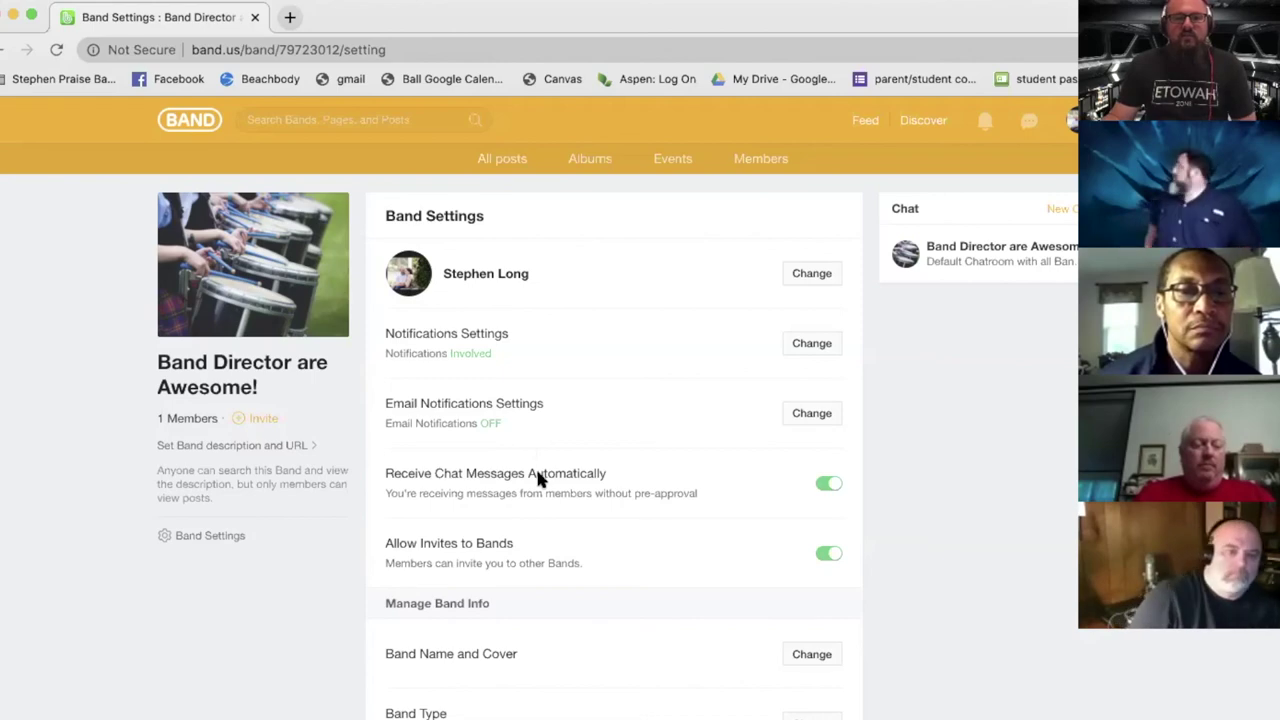
- Review the Manage Member Activity options in the band settings, including member info display, member removal, co-admins and the admin activity log
{"action": "scroll", "coordinate": [536, 476], "scroll_direction": "down", "scroll_amount": 4}
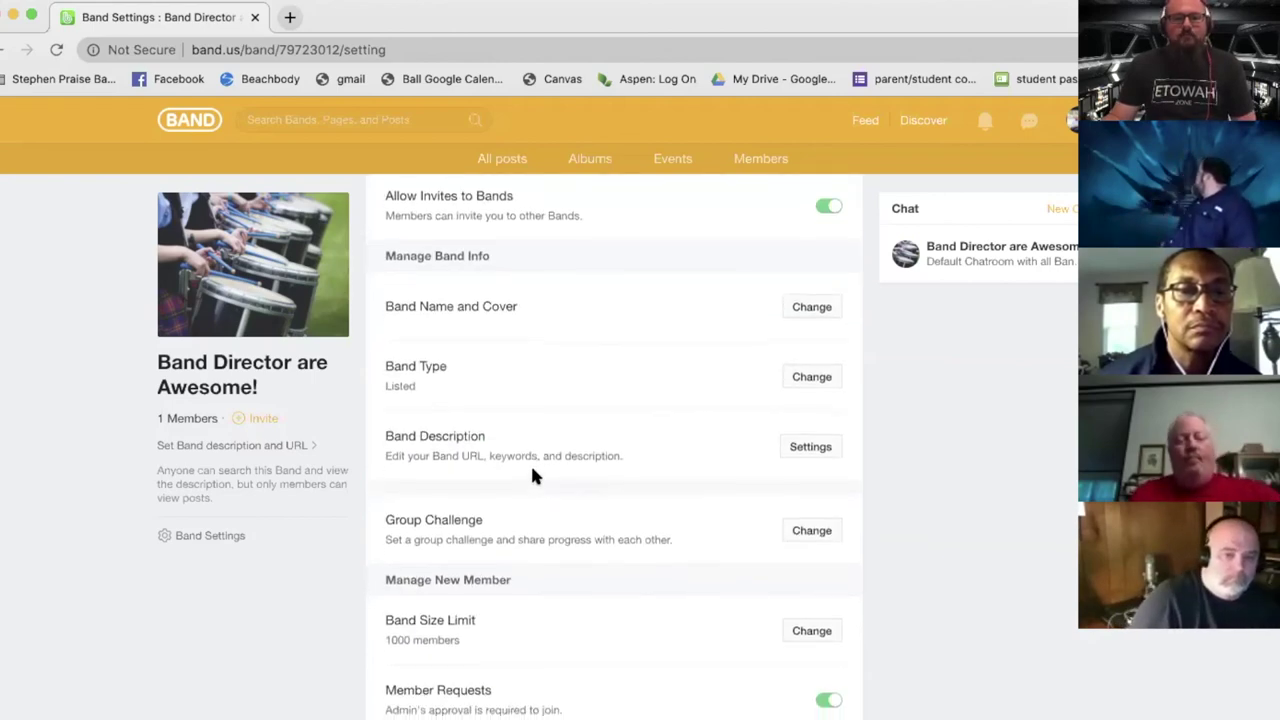
{"action": "scroll", "coordinate": [536, 476], "scroll_direction": "down", "scroll_amount": 8}
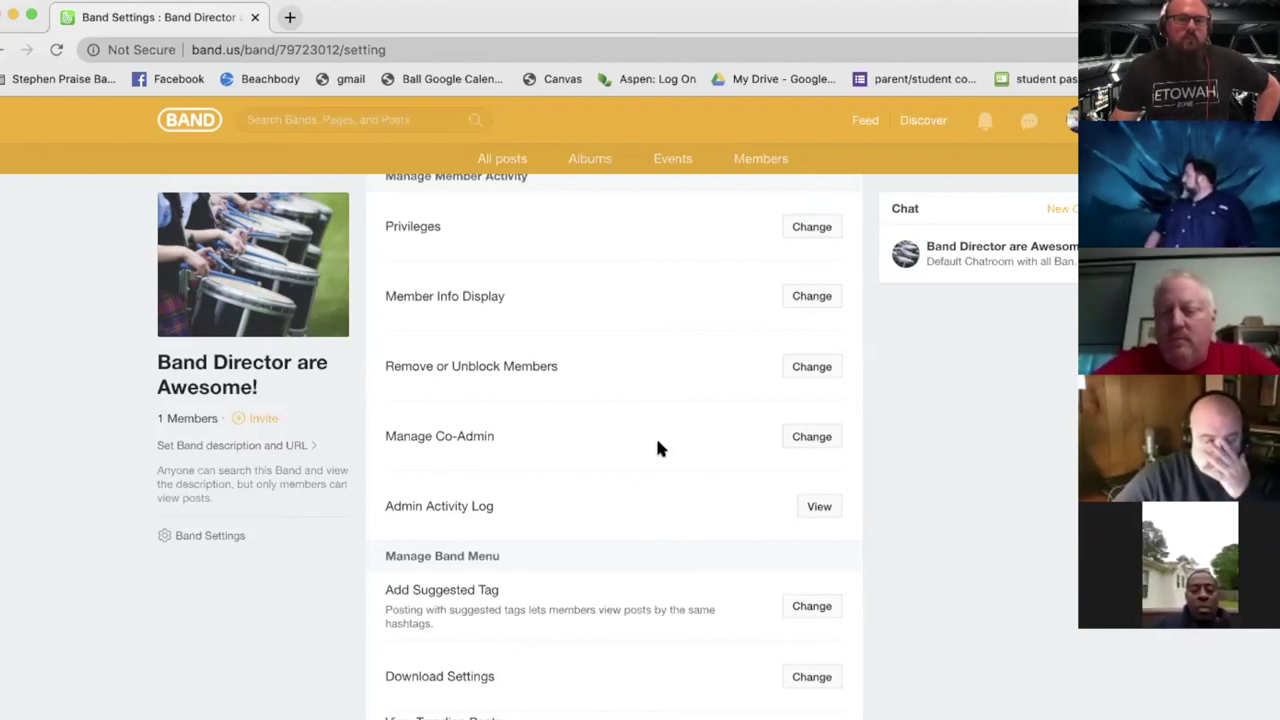
{"action": "scroll", "coordinate": [658, 448], "scroll_direction": "down", "scroll_amount": 1}
{"action": "scroll", "coordinate": [658, 448], "scroll_direction": "up", "scroll_amount": 2}
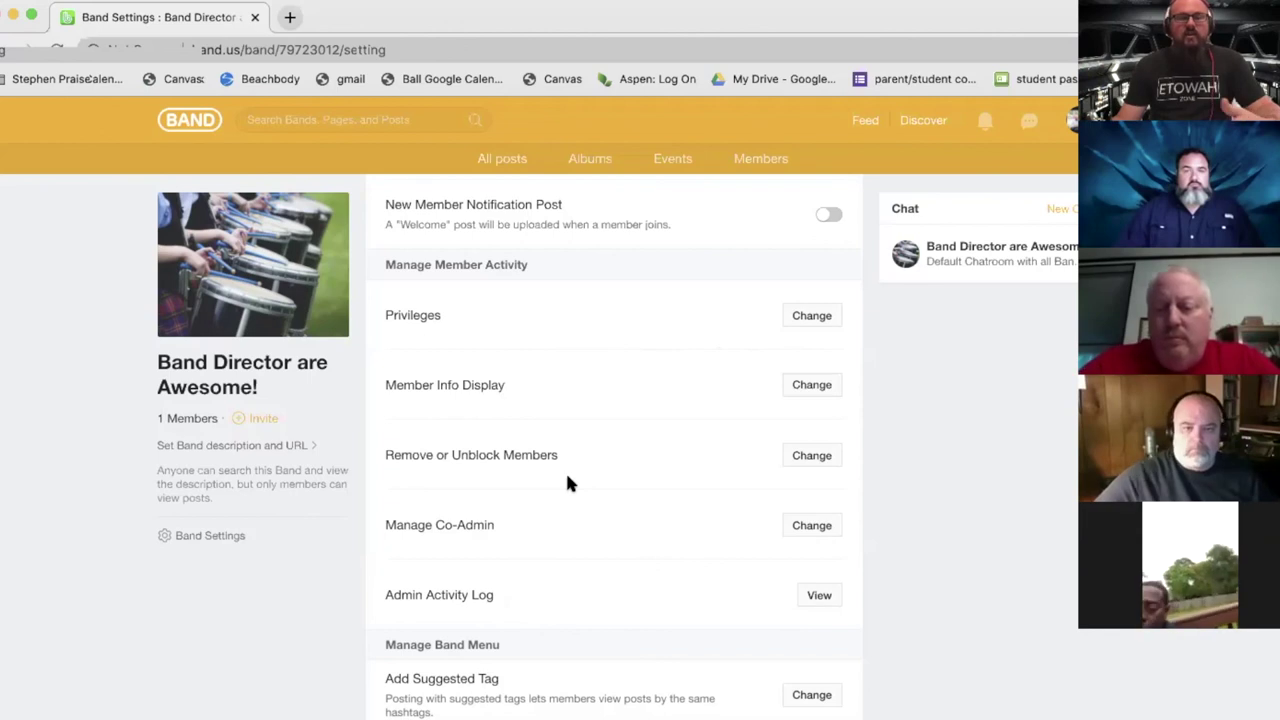
{"action": "scroll", "coordinate": [610, 476], "scroll_direction": "down", "scroll_amount": 1}
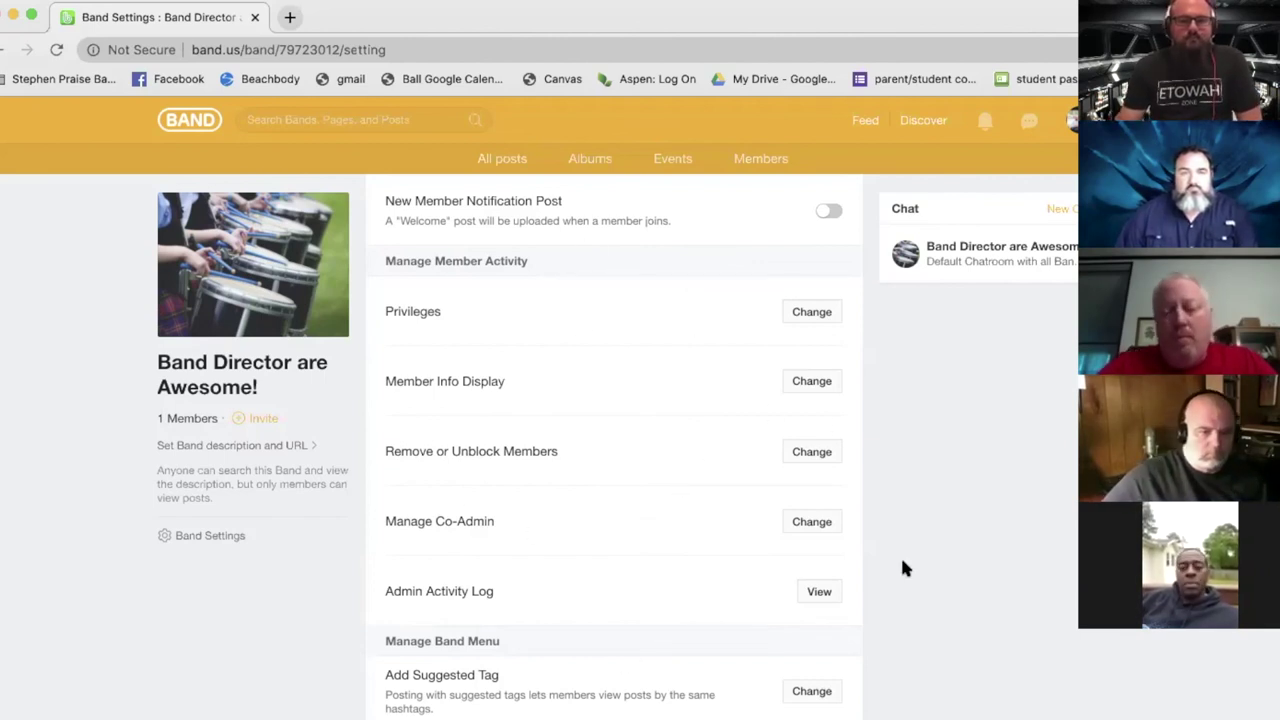
- Review the Manage Band Menu options through to leaving or deleting the band, and return to the band's full post feed
{"action": "scroll", "coordinate": [903, 568], "scroll_direction": "down", "scroll_amount": 1}
{"action": "scroll", "coordinate": [902, 568], "scroll_direction": "down", "scroll_amount": 5}
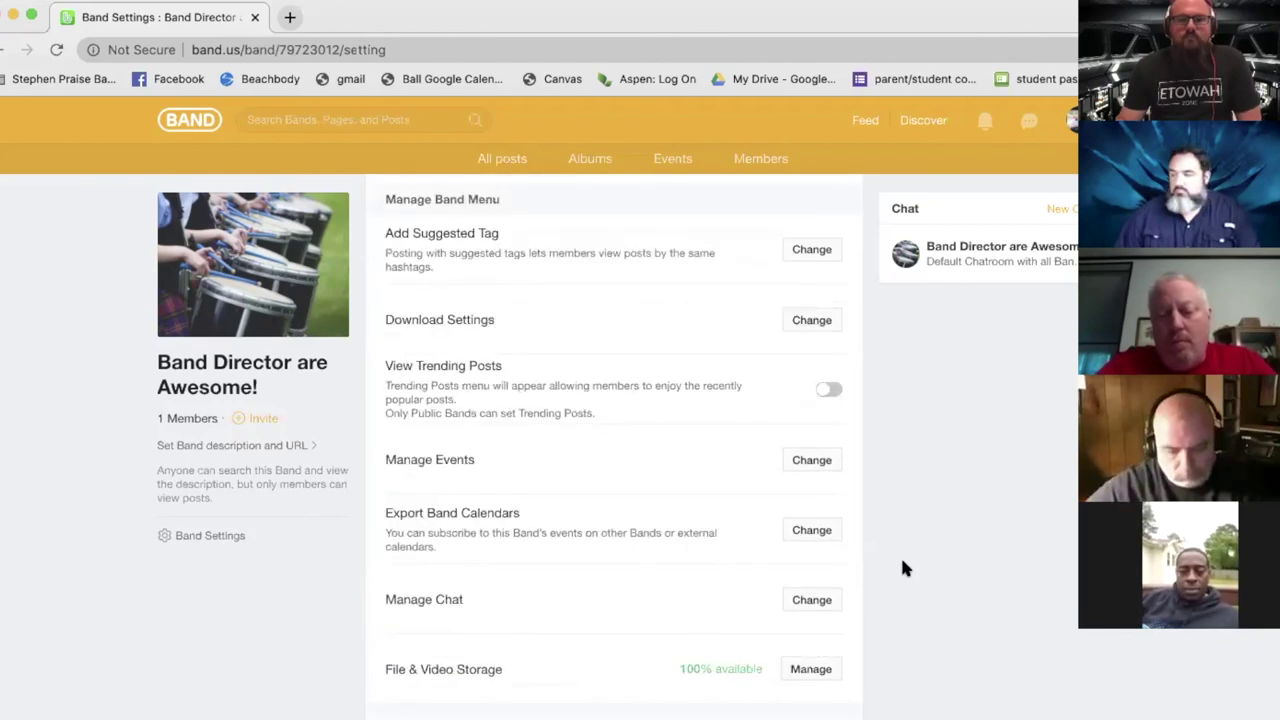
{"action": "scroll", "coordinate": [902, 566], "scroll_direction": "up", "scroll_amount": 1}
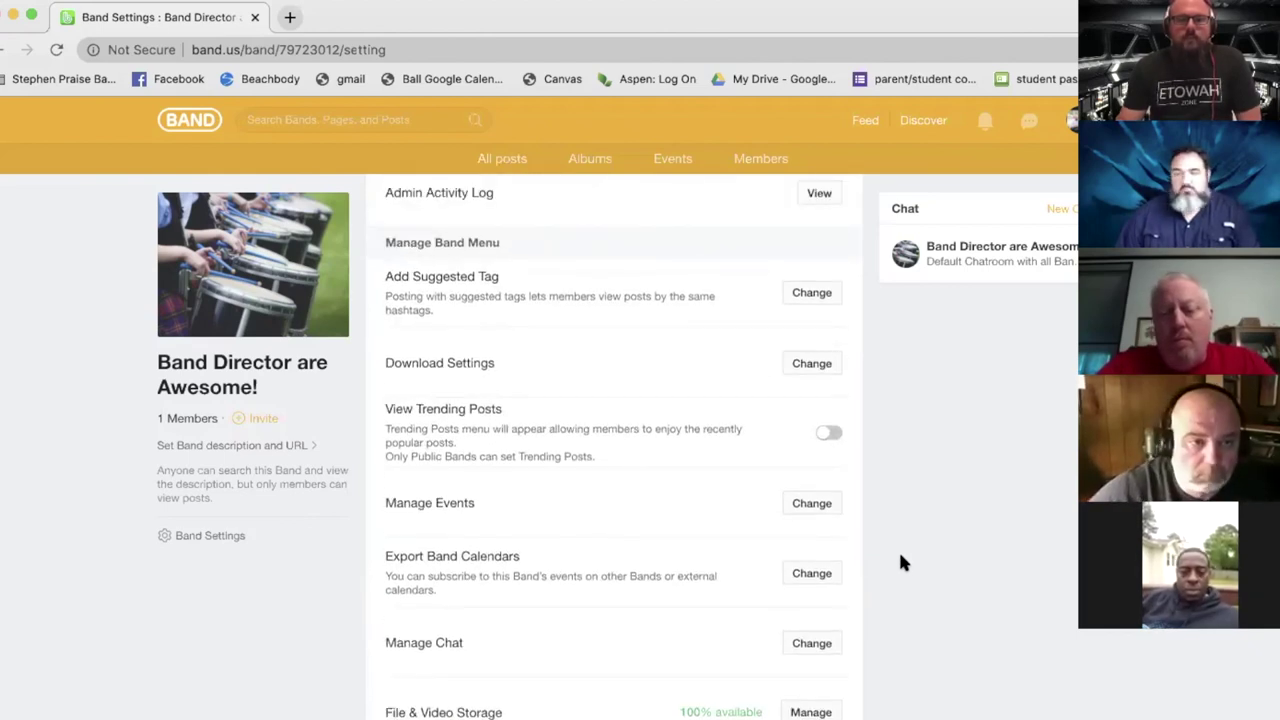
{"action": "scroll", "coordinate": [900, 562], "scroll_direction": "down", "scroll_amount": 1}
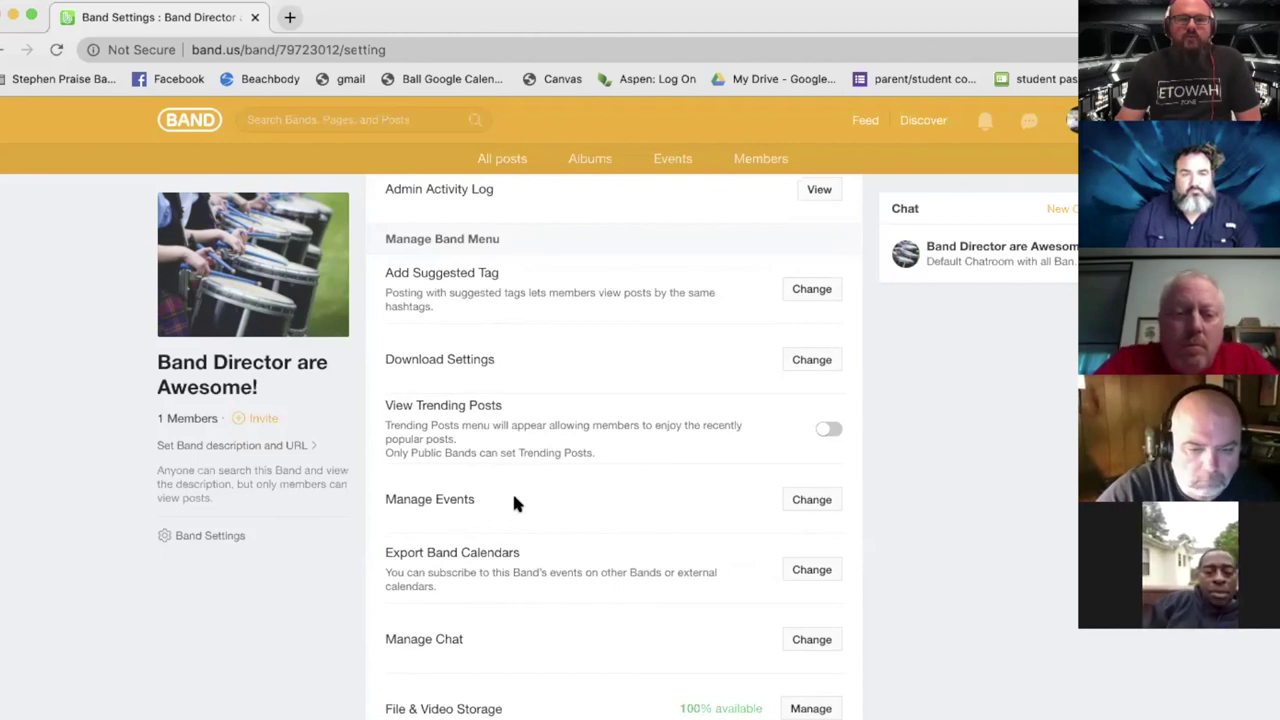
{"action": "scroll", "coordinate": [512, 491], "scroll_direction": "down", "scroll_amount": 2}
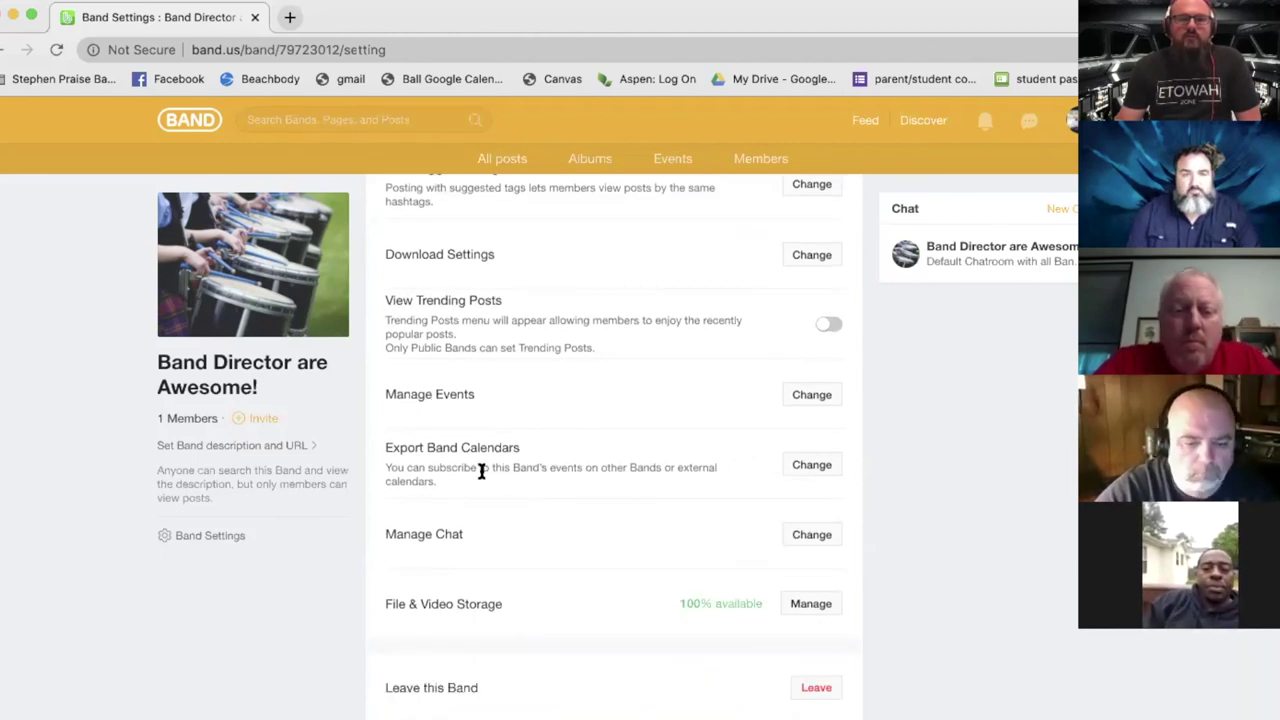
{"action": "scroll", "coordinate": [521, 577], "scroll_direction": "down", "scroll_amount": 2}
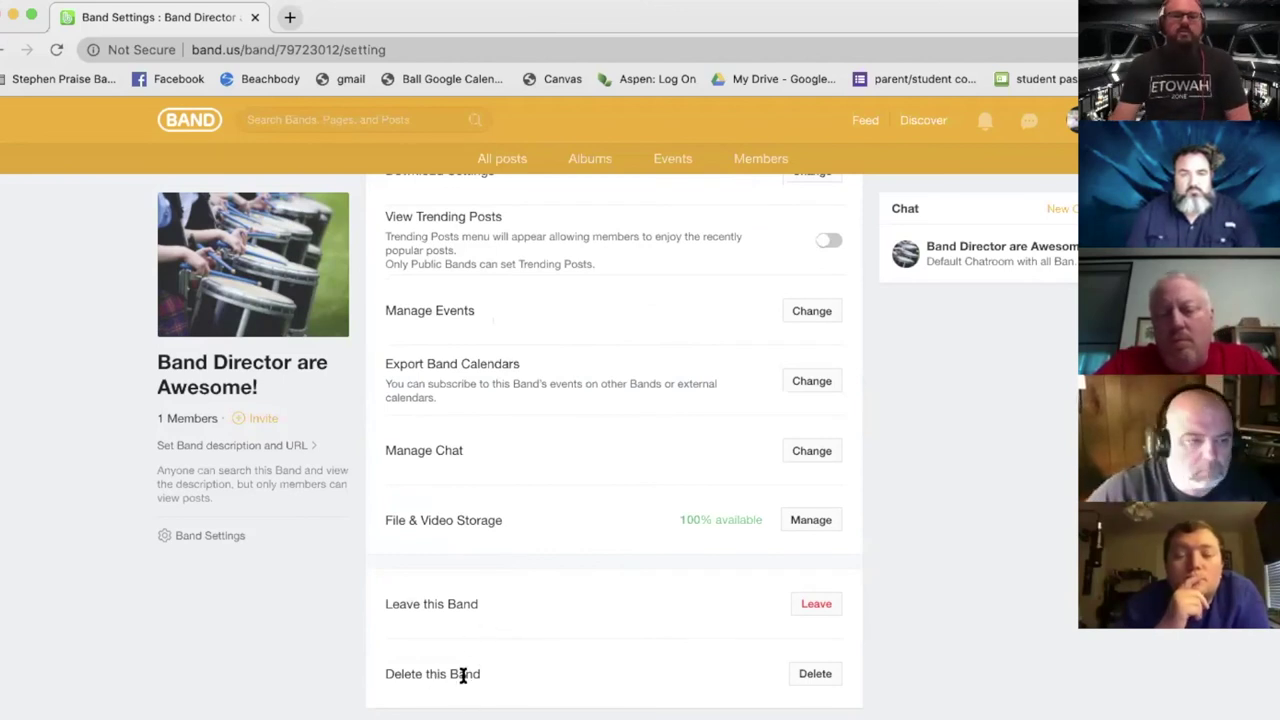
{"action": "scroll", "coordinate": [446, 668], "scroll_direction": "up", "scroll_amount": 8}
{"action": "scroll", "coordinate": [446, 657], "scroll_direction": "up", "scroll_amount": 5}
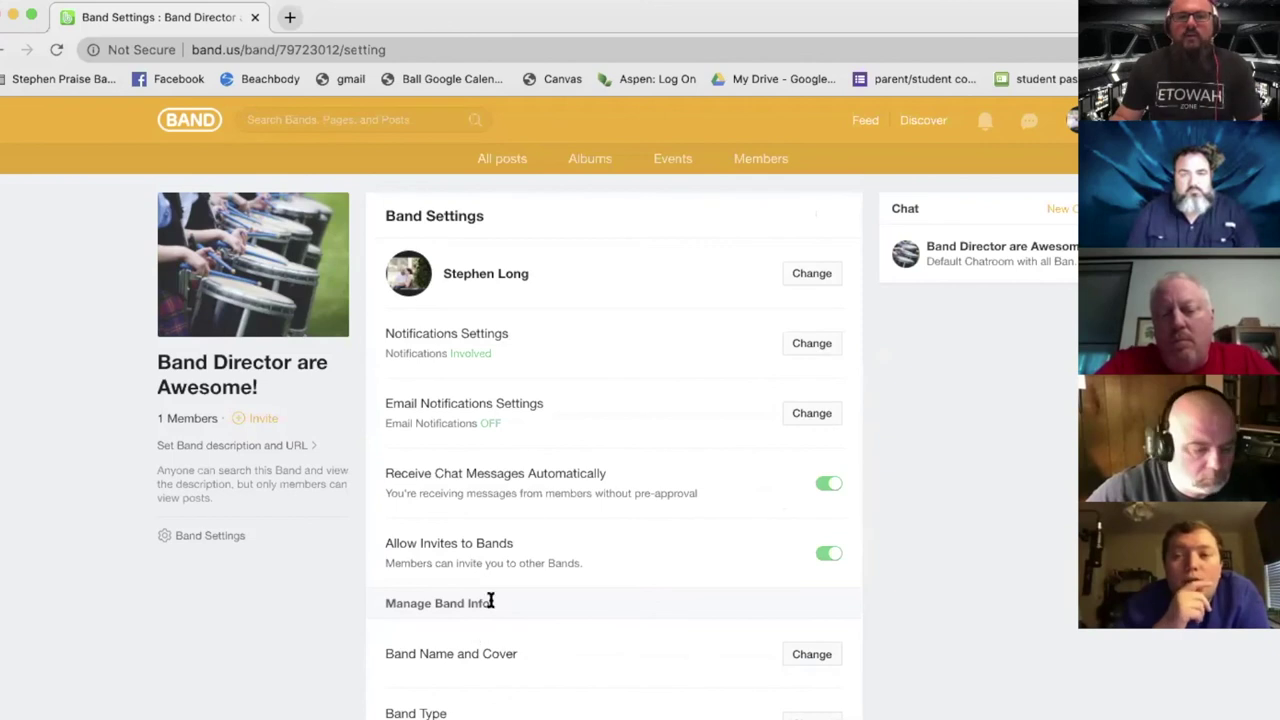
{"action": "left_click", "coordinate": [499, 160]}
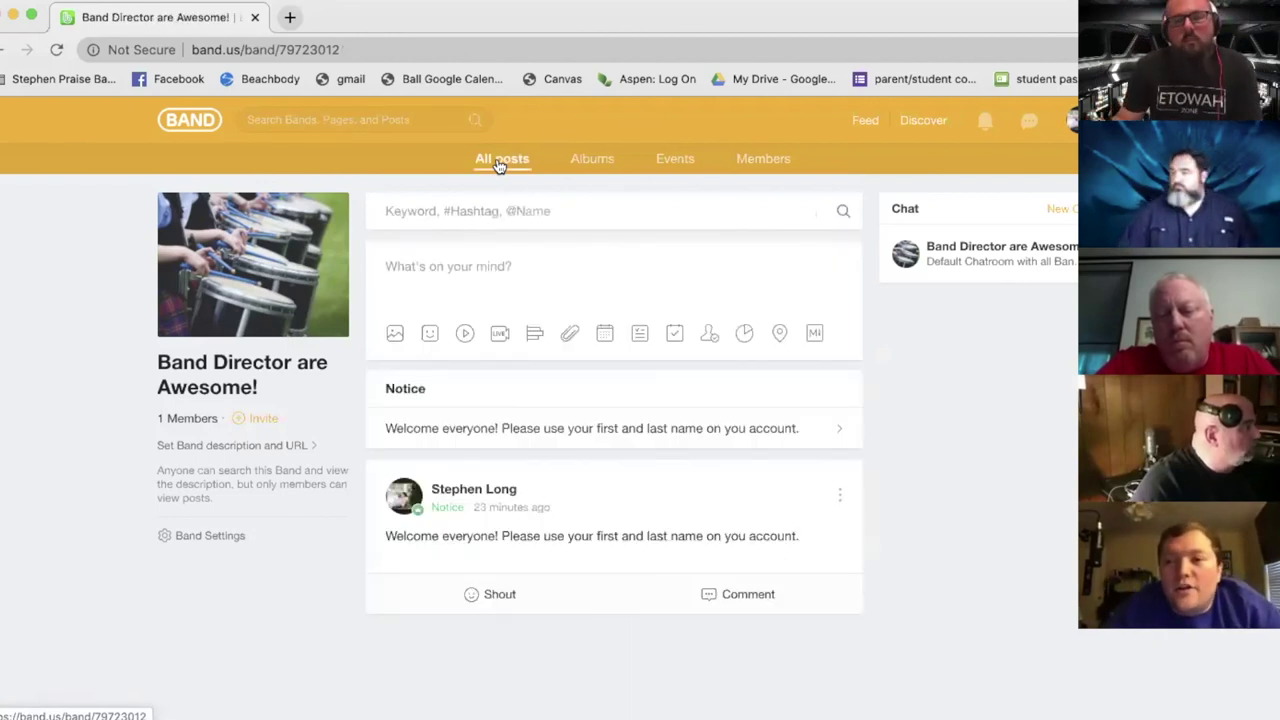